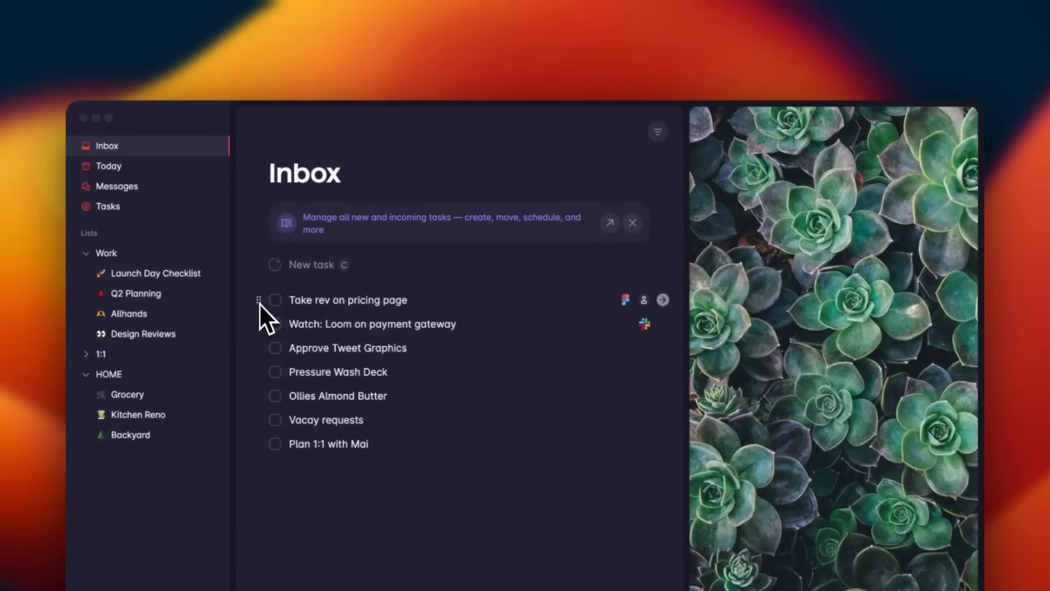
Move the pricing-page review task and the Loom payment gateway task into sidebar lists.
left_click_drag(260, 300, 147, 343)
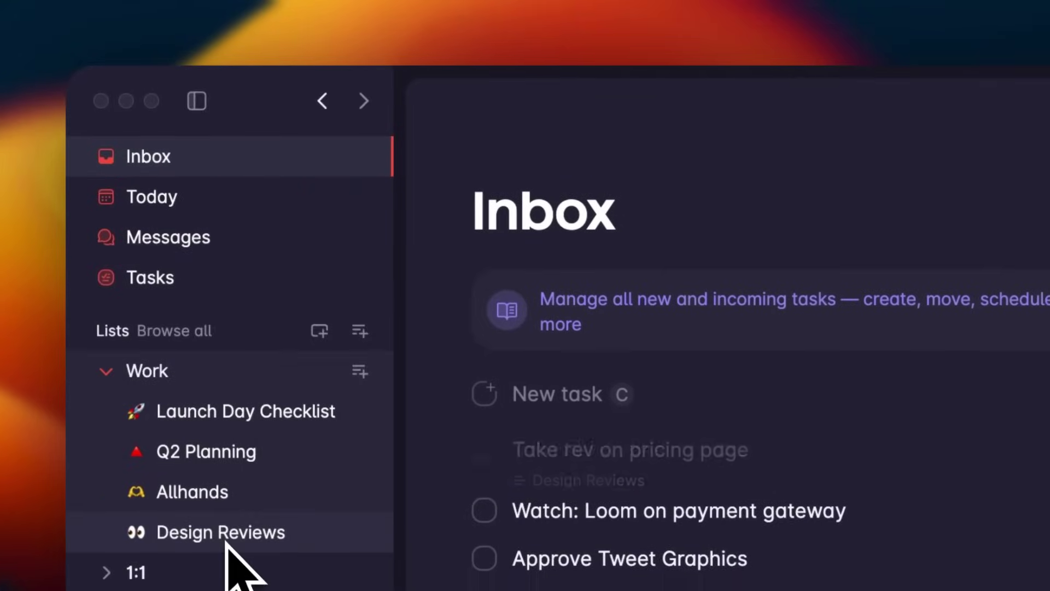
left_click_drag(232, 567, 232, 566)
mouse_move(476, 464)
left_mouse_down()
mouse_move(444, 459)
mouse_move(174, 199)
left_mouse_up()
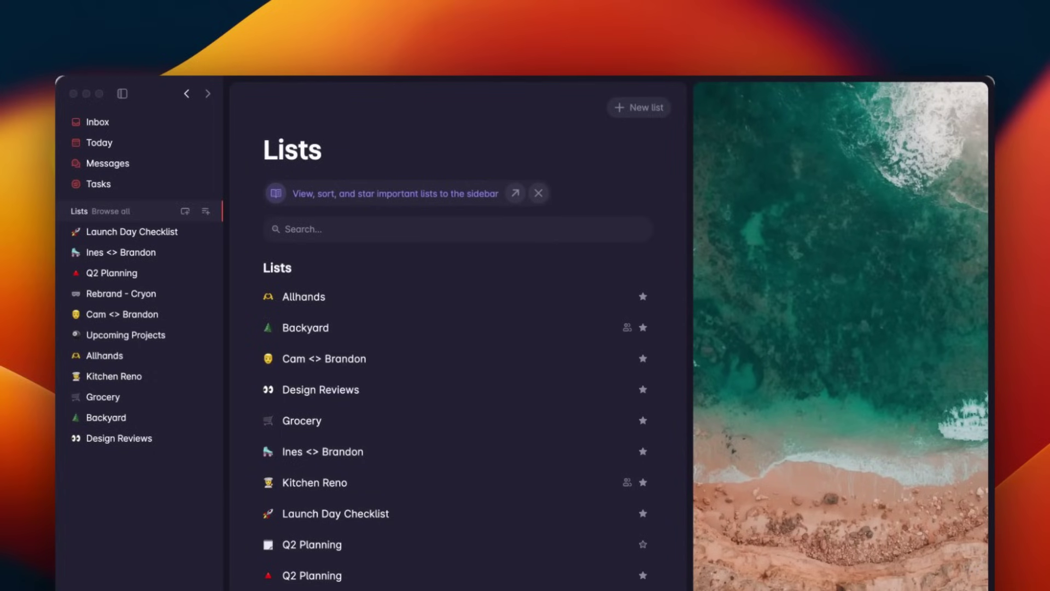
Look at the workspace switcher, then view the Choose a theme task's details.
left_click(223, 574)
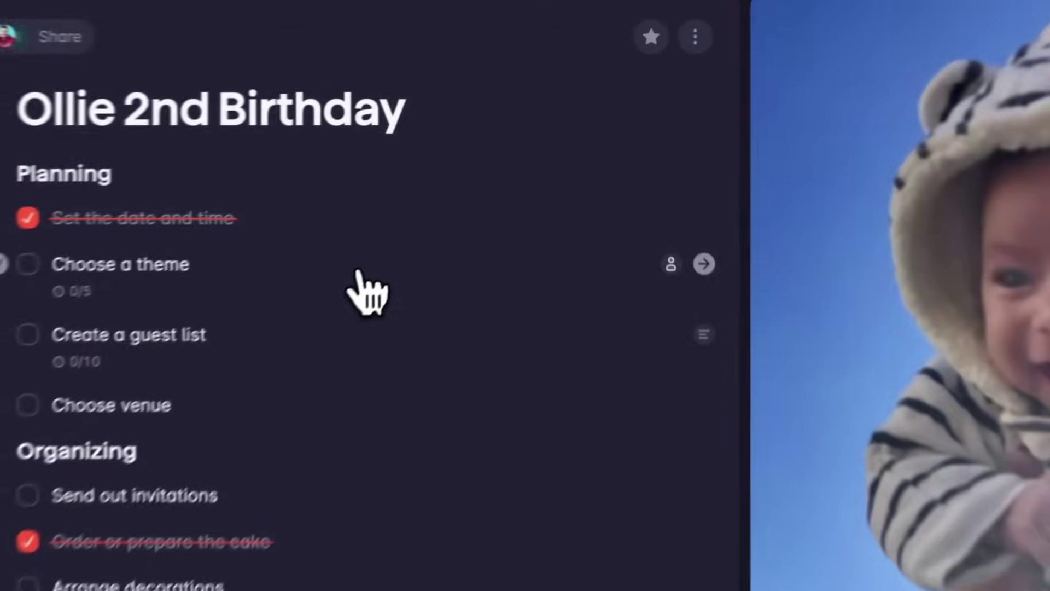
left_click(455, 197)
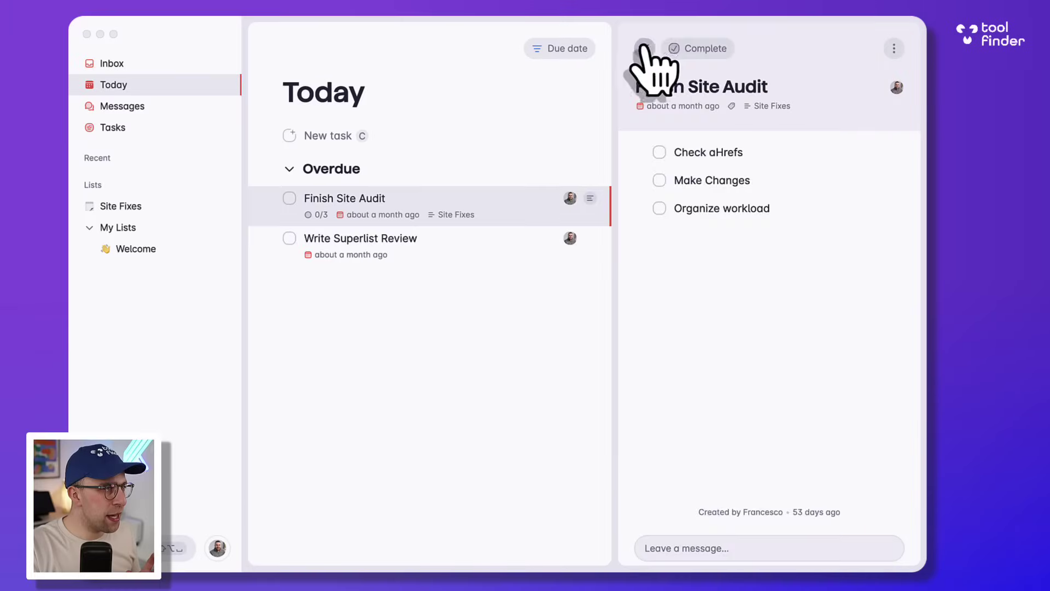
Review Finish Site Audit's subtasks and Write Superlist Review's details, then close the panel.
left_click(643, 46)
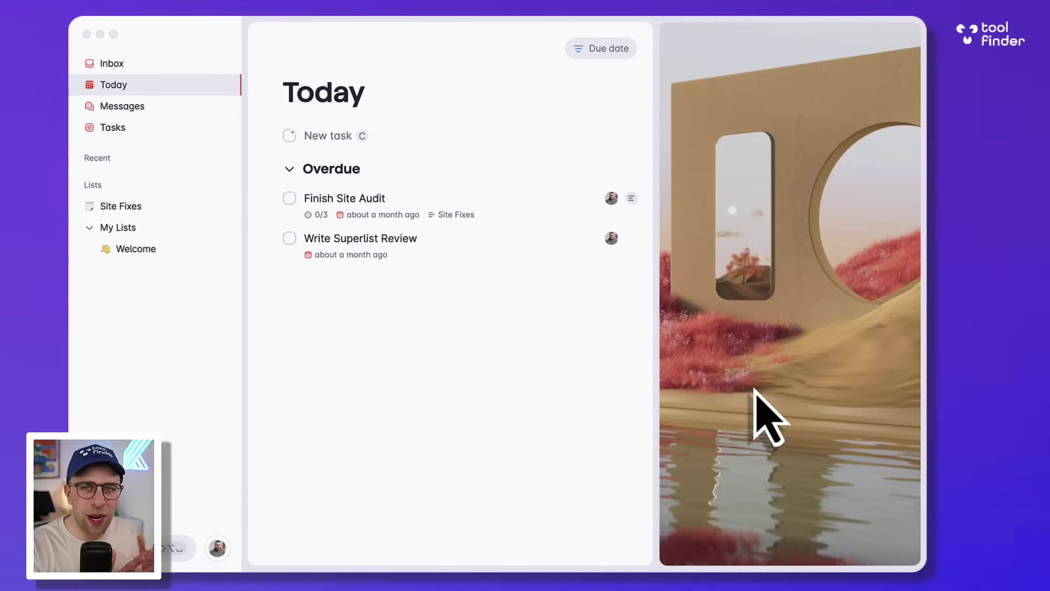
left_click(498, 232)
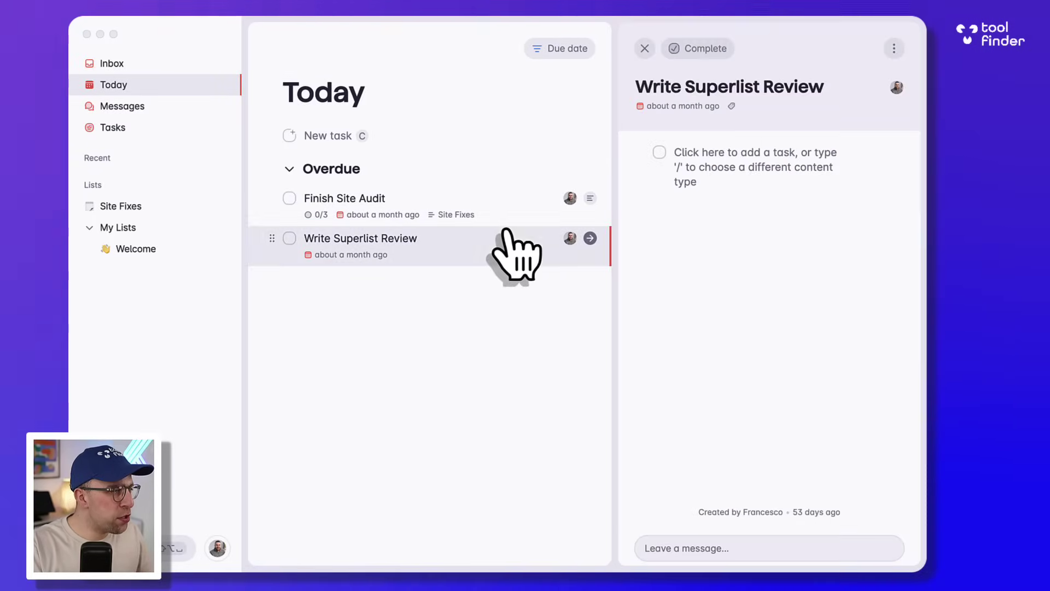
left_click(493, 208)
left_click(495, 241)
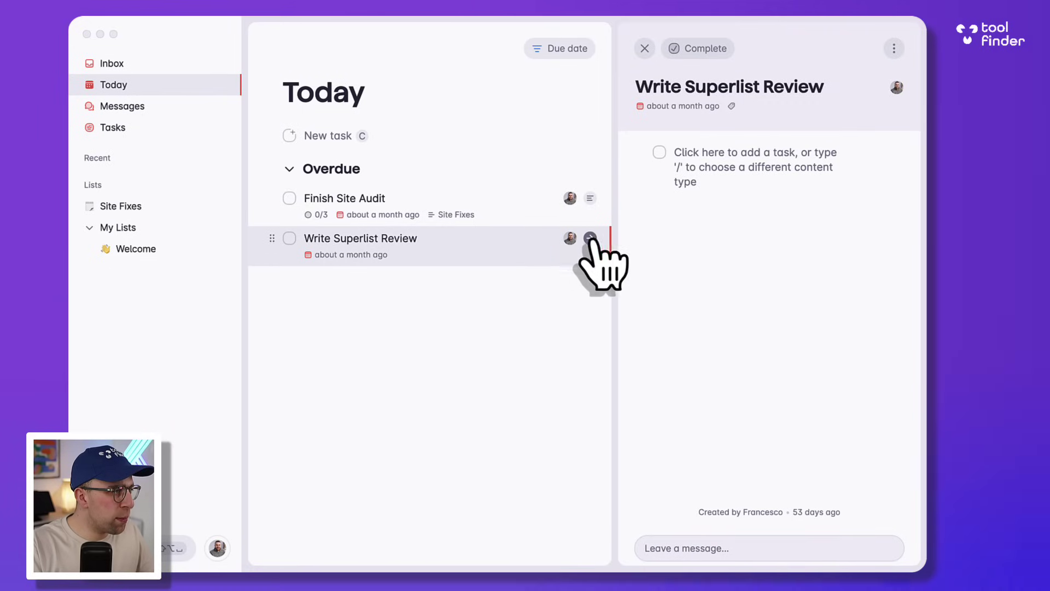
left_click(645, 49)
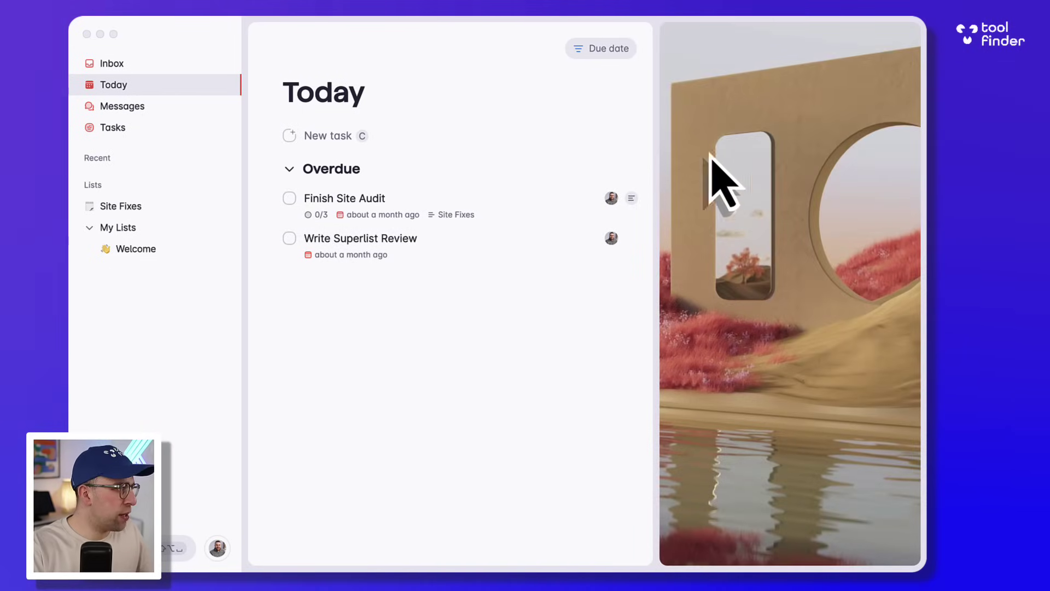
Browse the all-Tasks view and then the Today view from the sidebar.
left_click(173, 130)
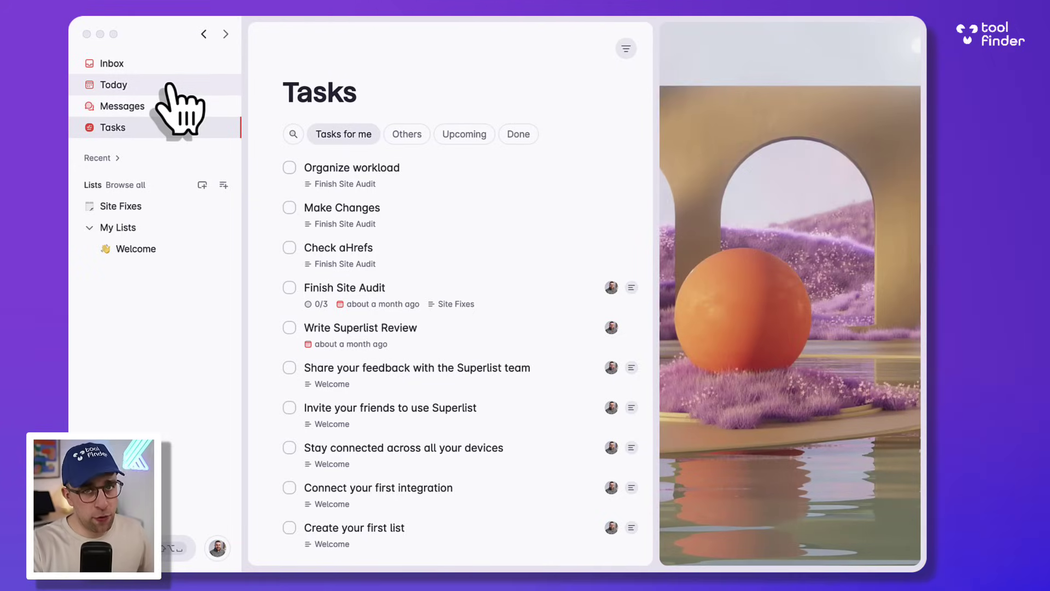
left_click(170, 80)
From the Inbox, set Finish Site Audit's due date to Tomorrow.
left_click(167, 65)
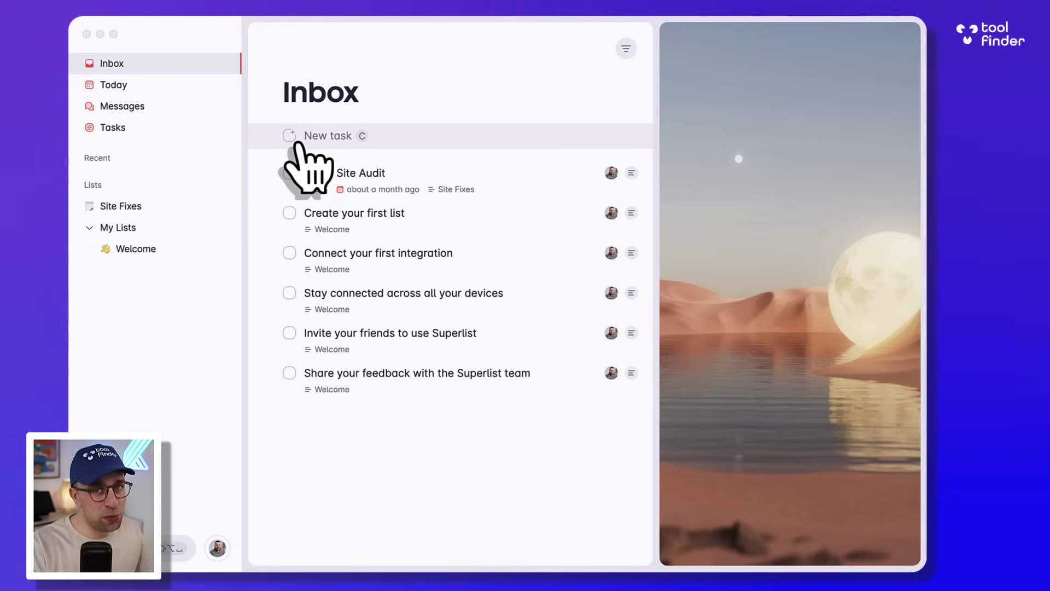
left_click(518, 184)
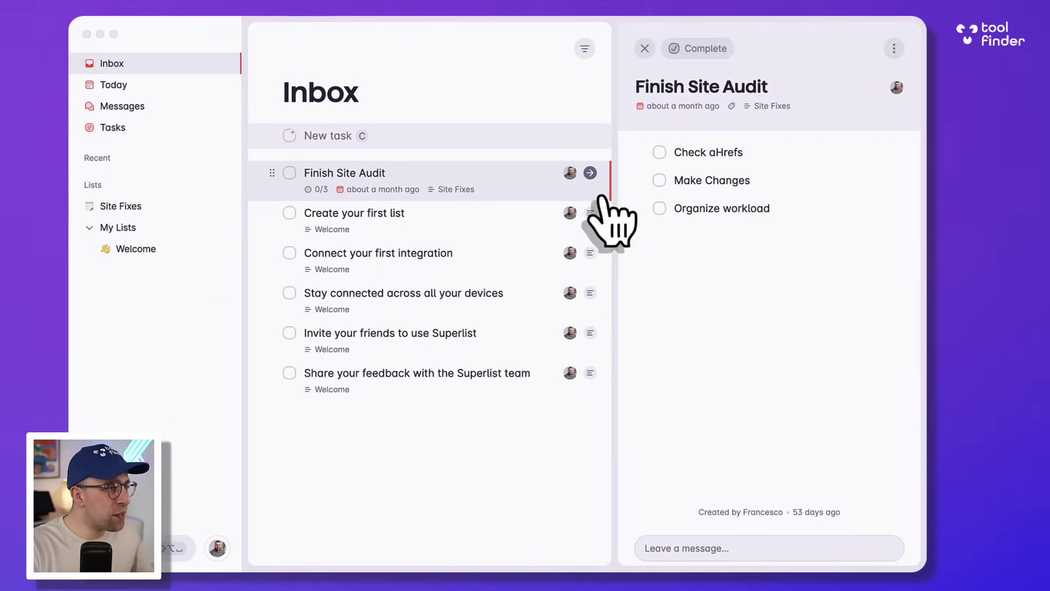
left_click(691, 106)
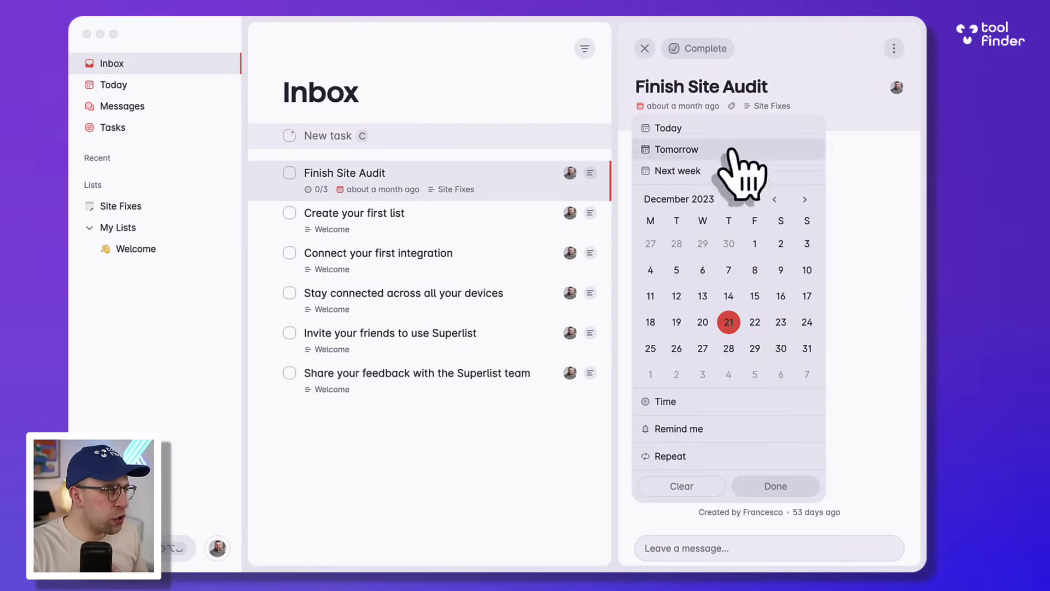
left_click(722, 149)
left_click(877, 184)
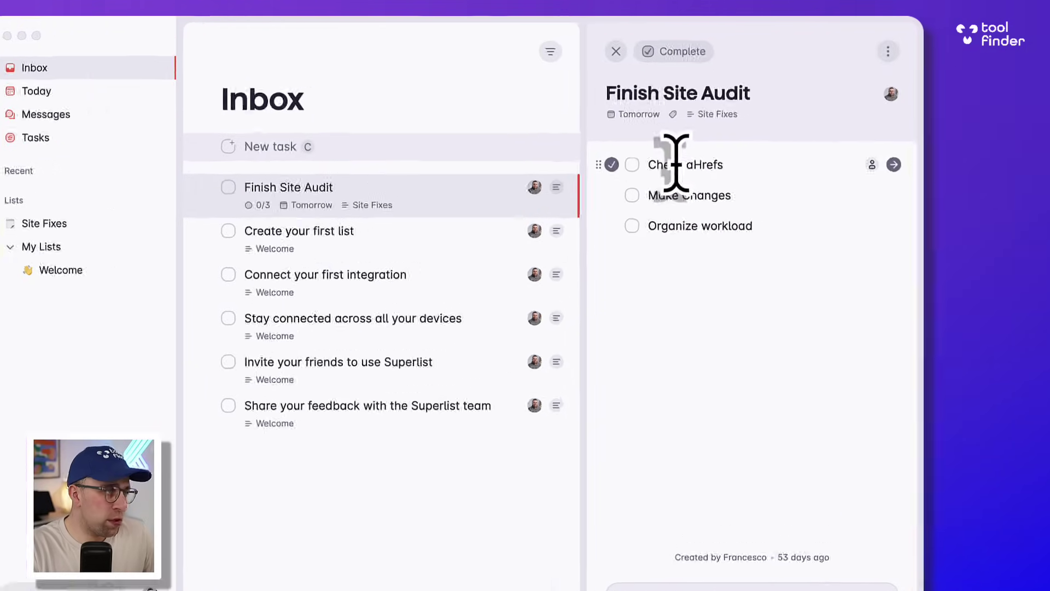
Assign the Check aHrefs subtask to yourself and edit the subtask lines.
left_click(834, 230)
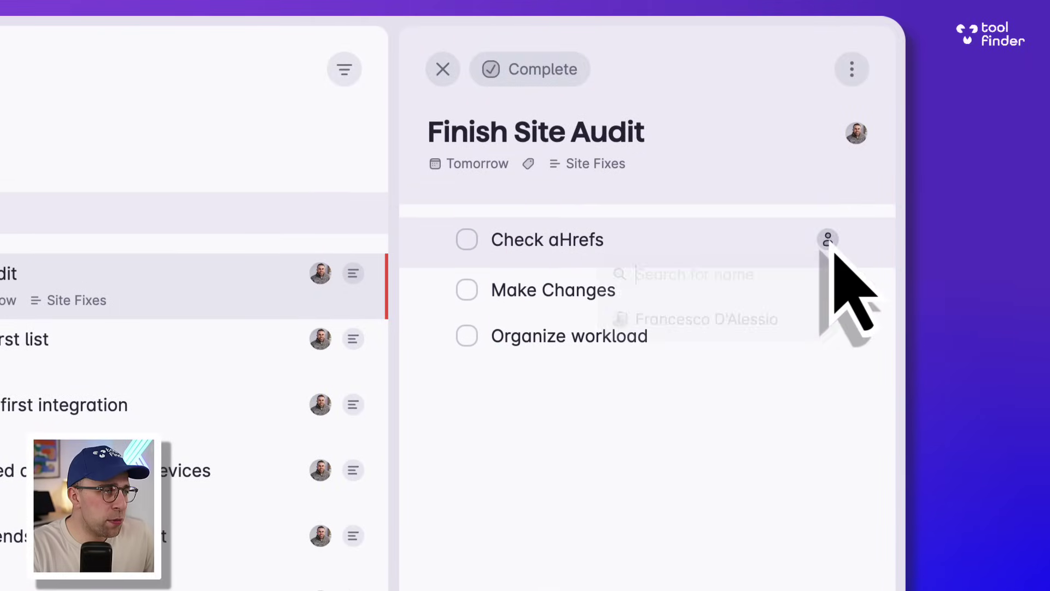
left_click(788, 325)
left_click(699, 513)
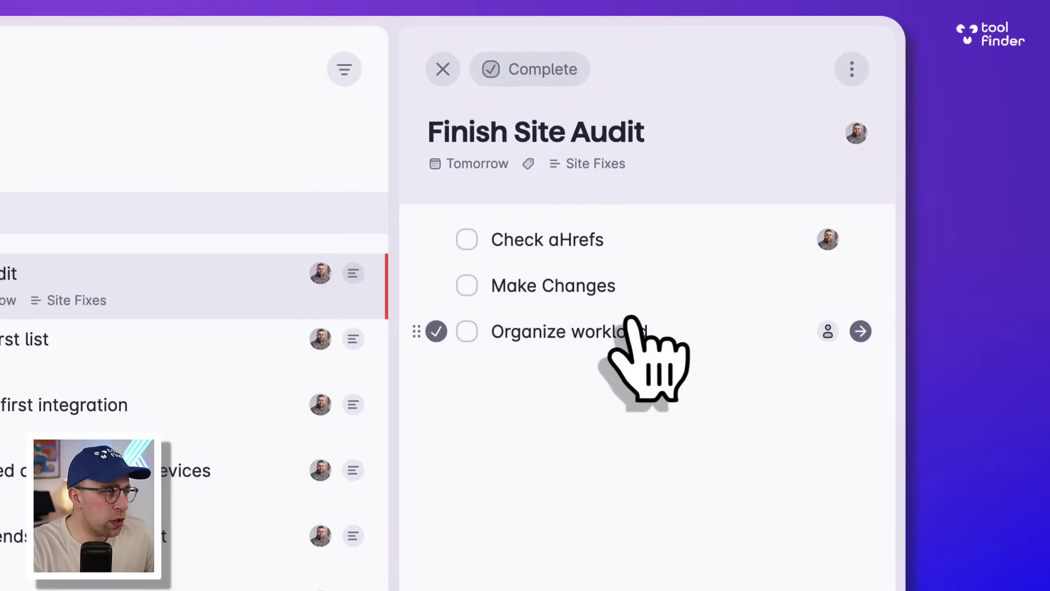
left_click(572, 240)
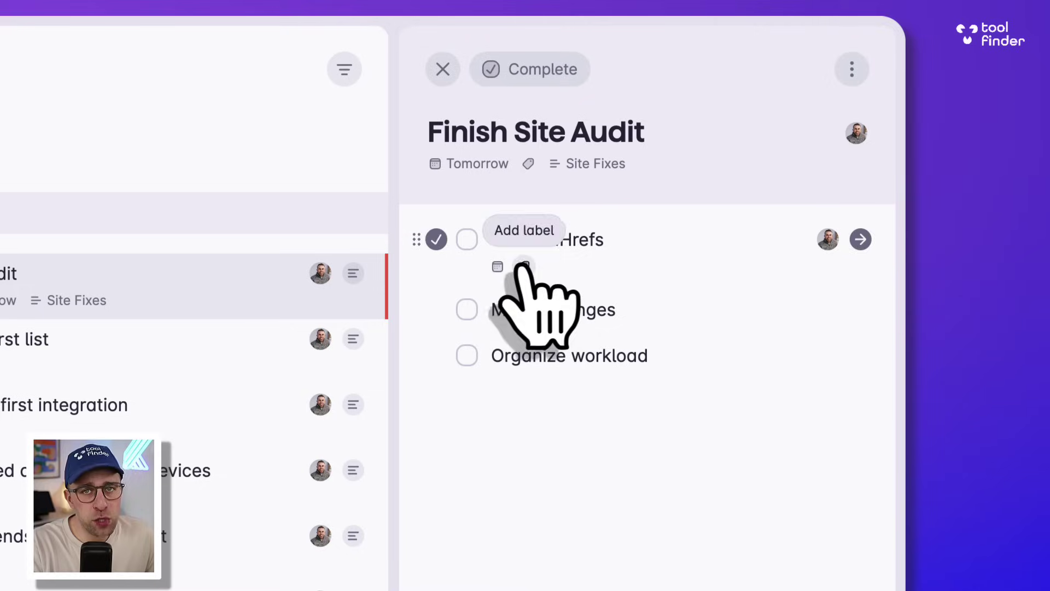
left_click(566, 464)
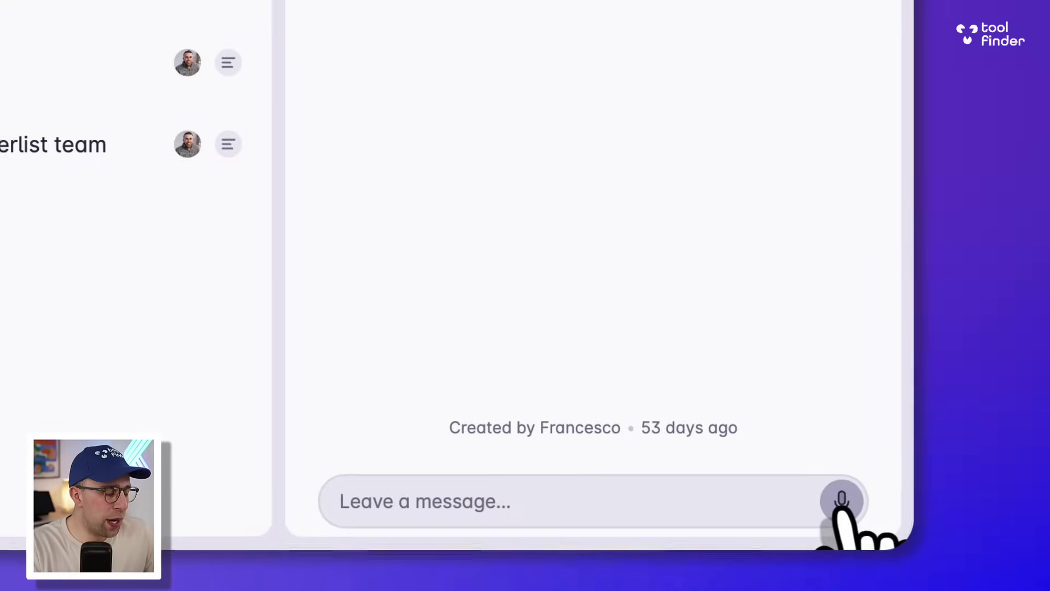
Record a two-second voice message and send it to Finish Site Audit.
left_click(828, 487)
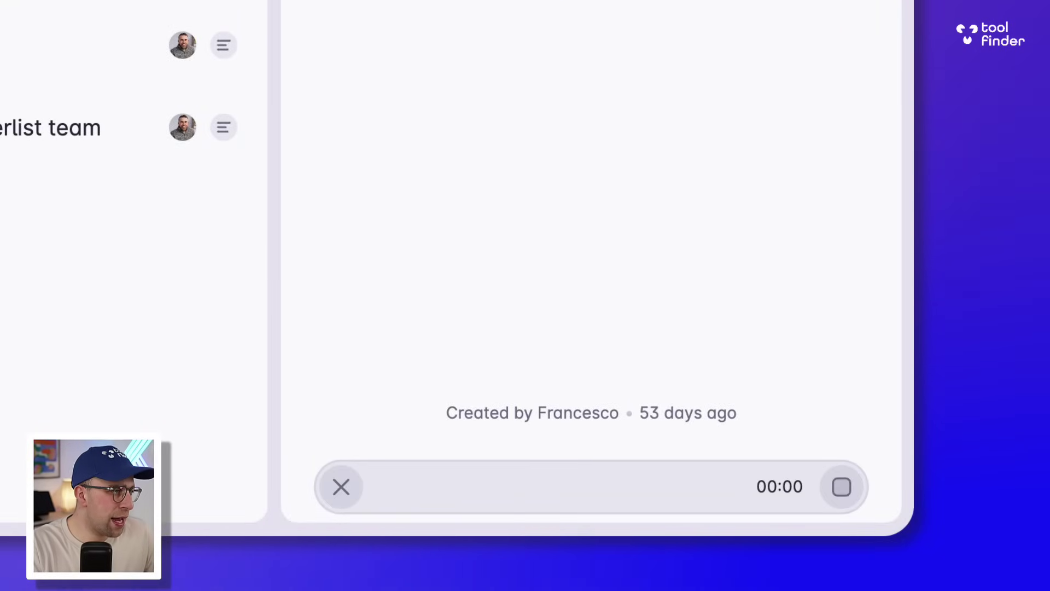
left_click(842, 487)
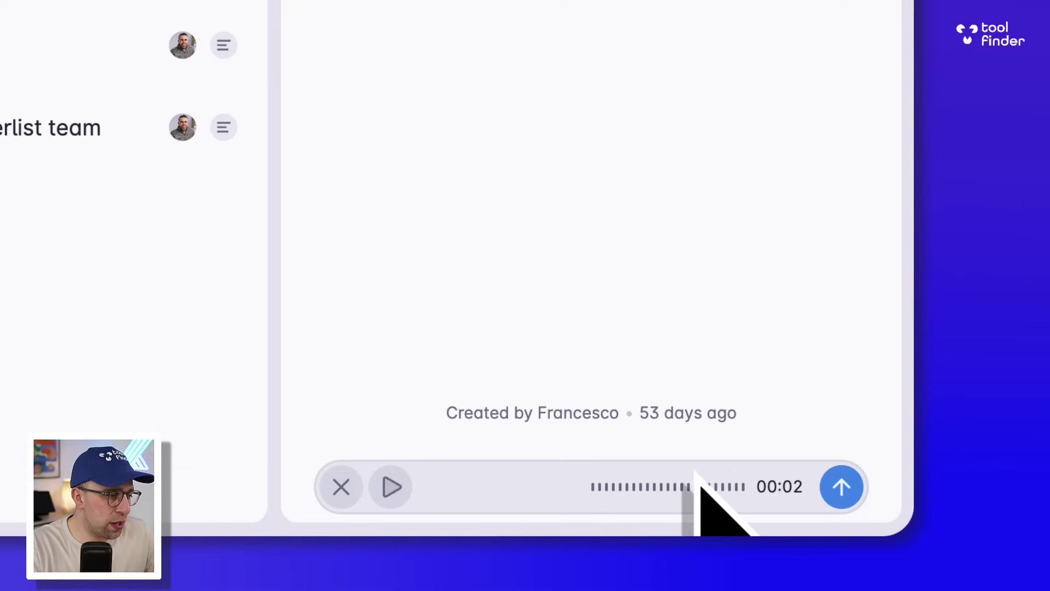
left_click(838, 487)
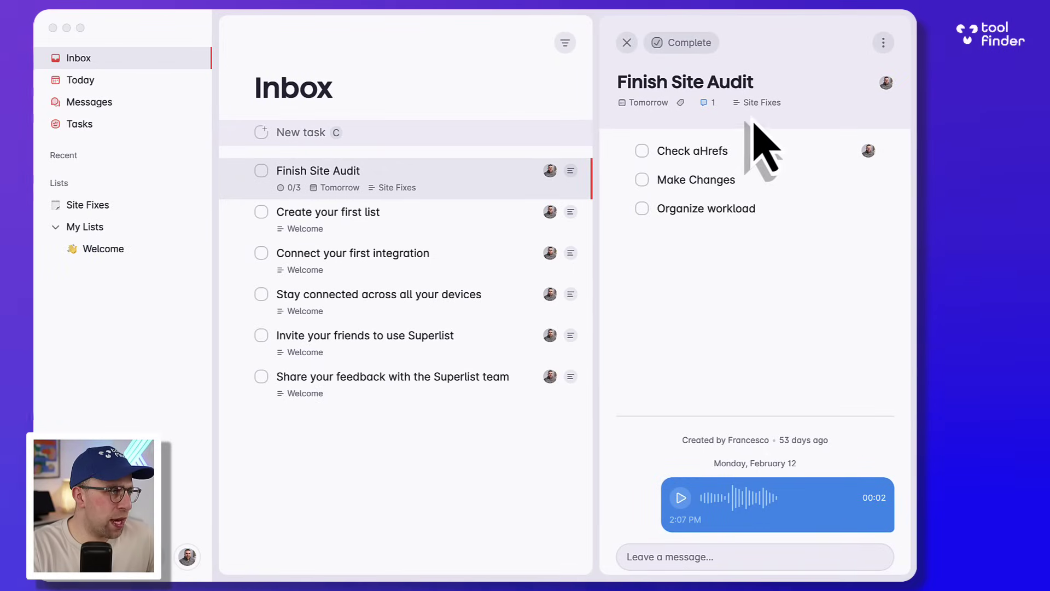
Glance at the task's more options, then mark Finish Site Audit completed.
left_click(883, 43)
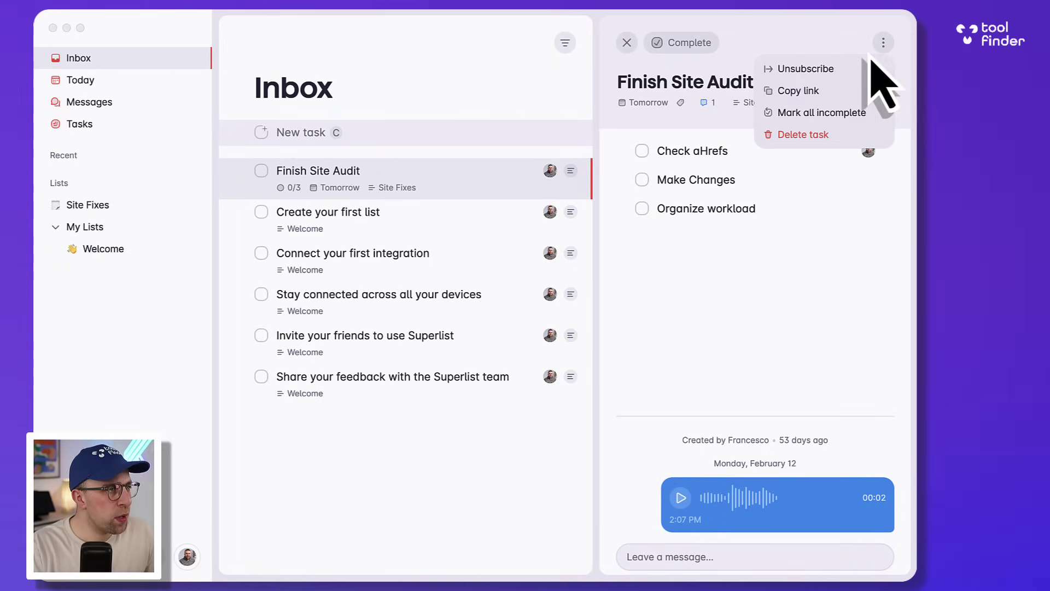
left_click(804, 281)
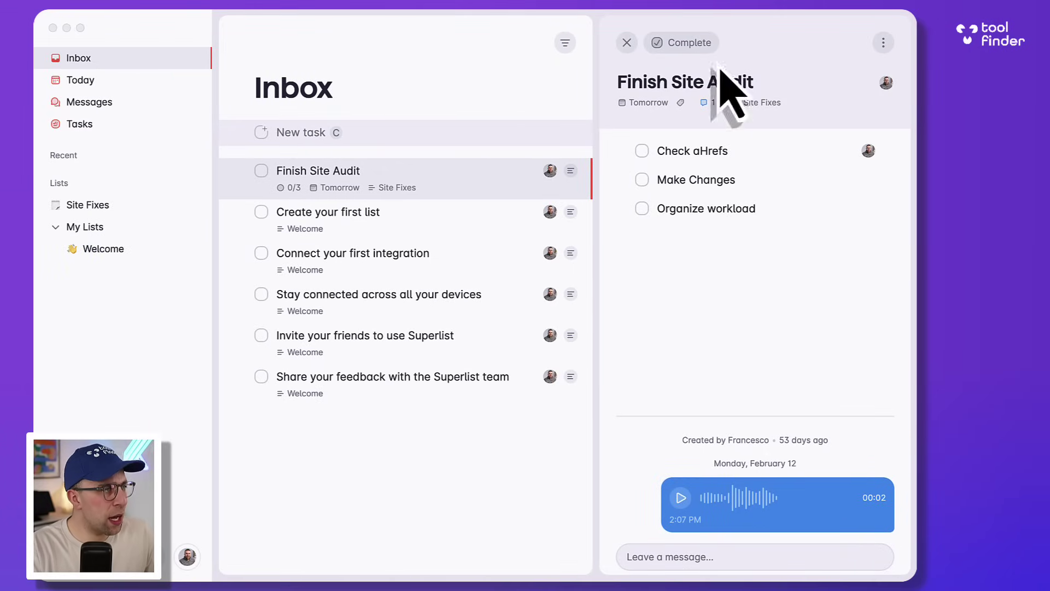
left_click(686, 43)
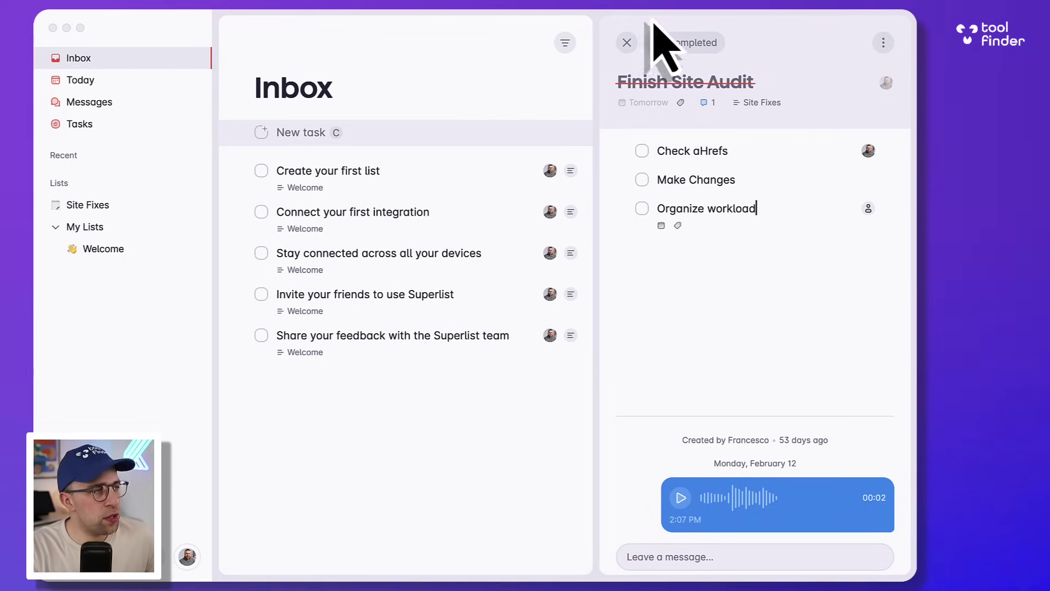
Check the Inbox sort menu, then view Write Superlist Review from the Today view.
left_click(627, 43)
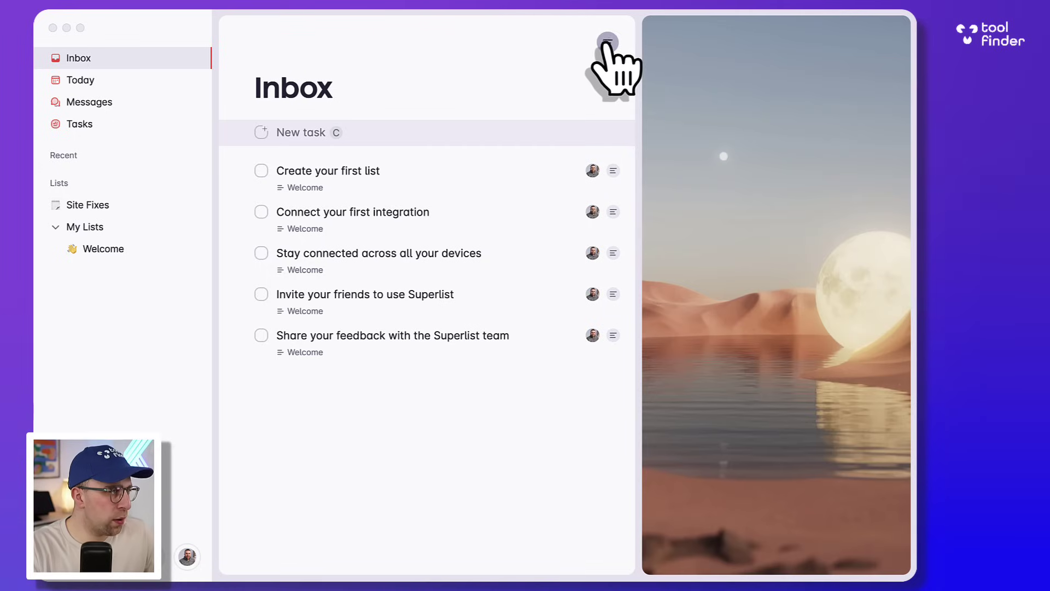
left_click(607, 44)
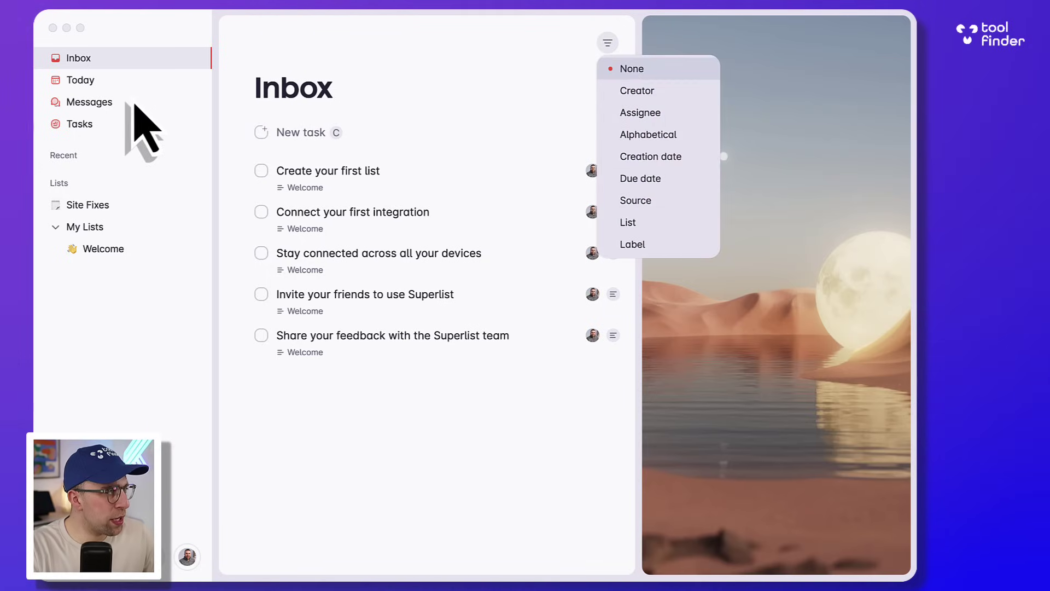
left_click(125, 83)
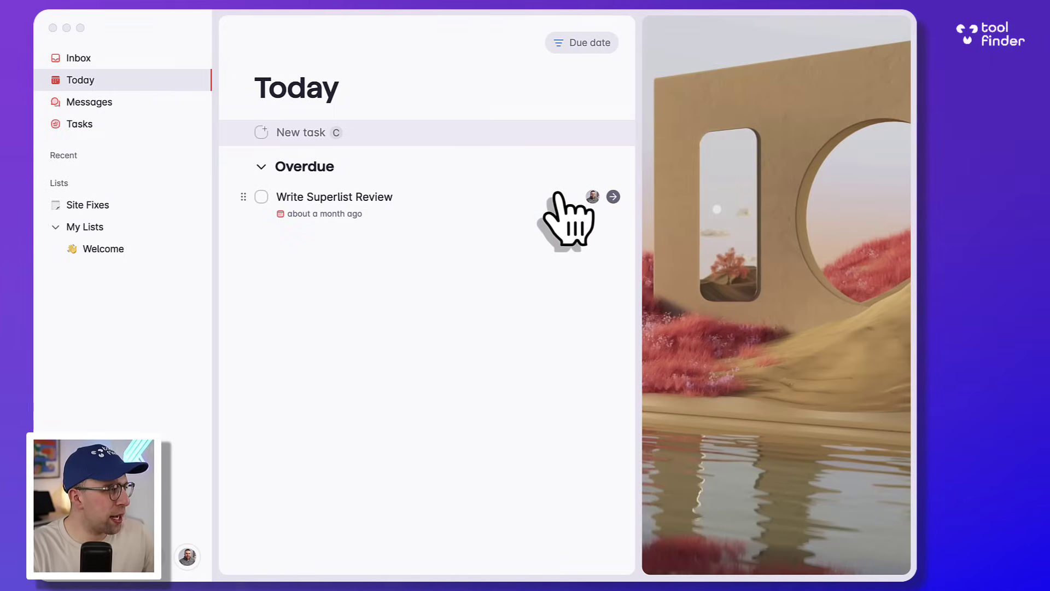
left_click(497, 215)
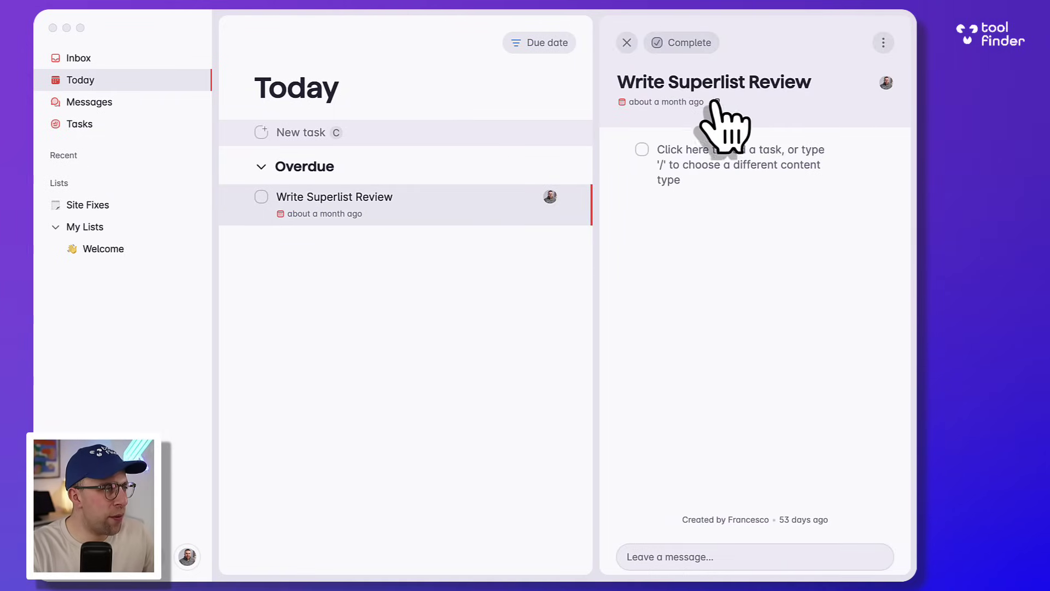
Set Write Superlist Review's due date to Today and start a subtask line.
left_click(685, 102)
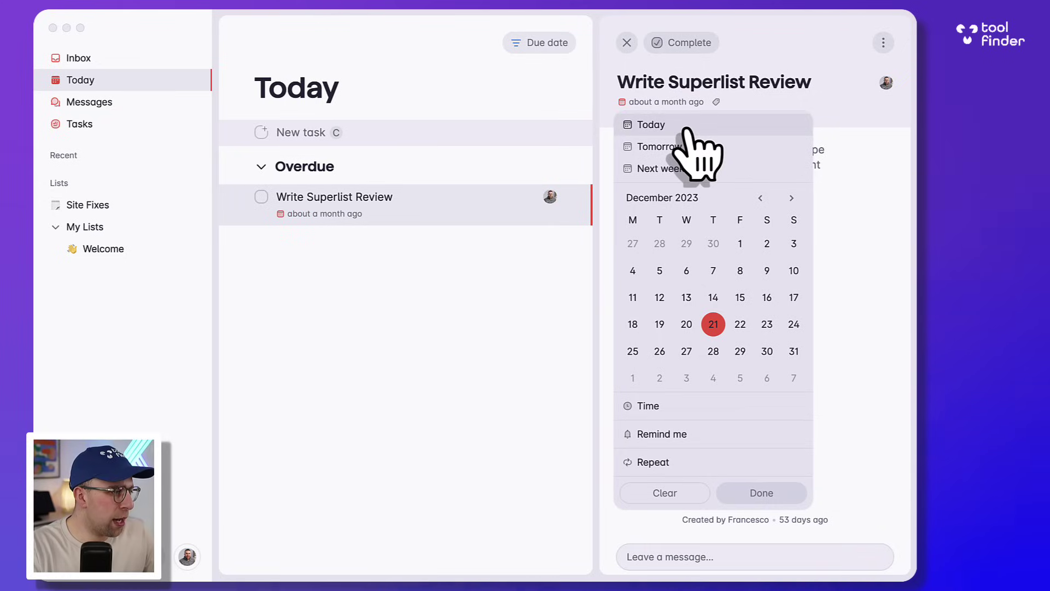
left_click(687, 128)
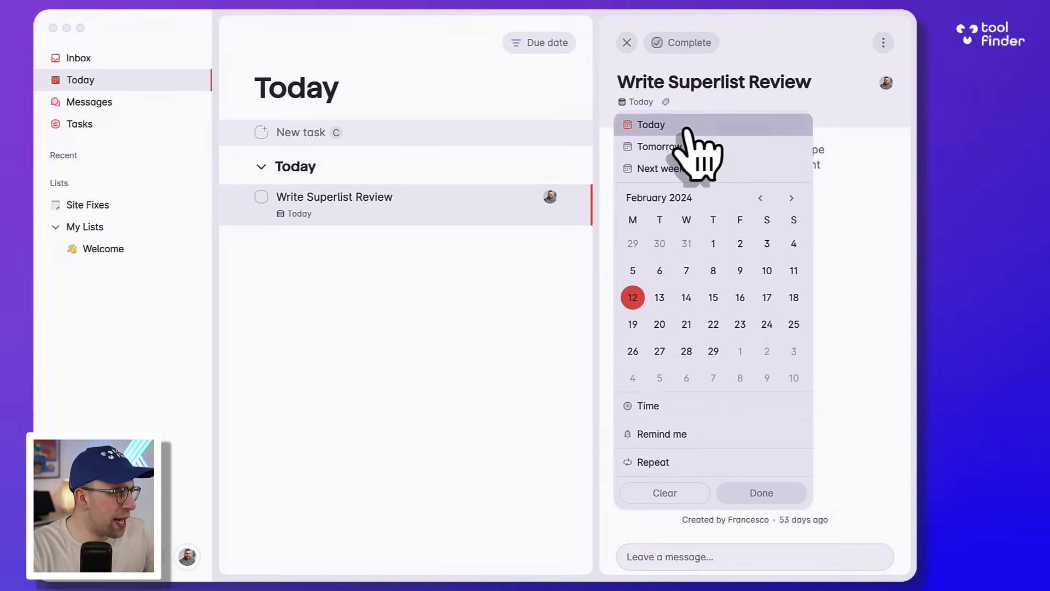
left_click(484, 336)
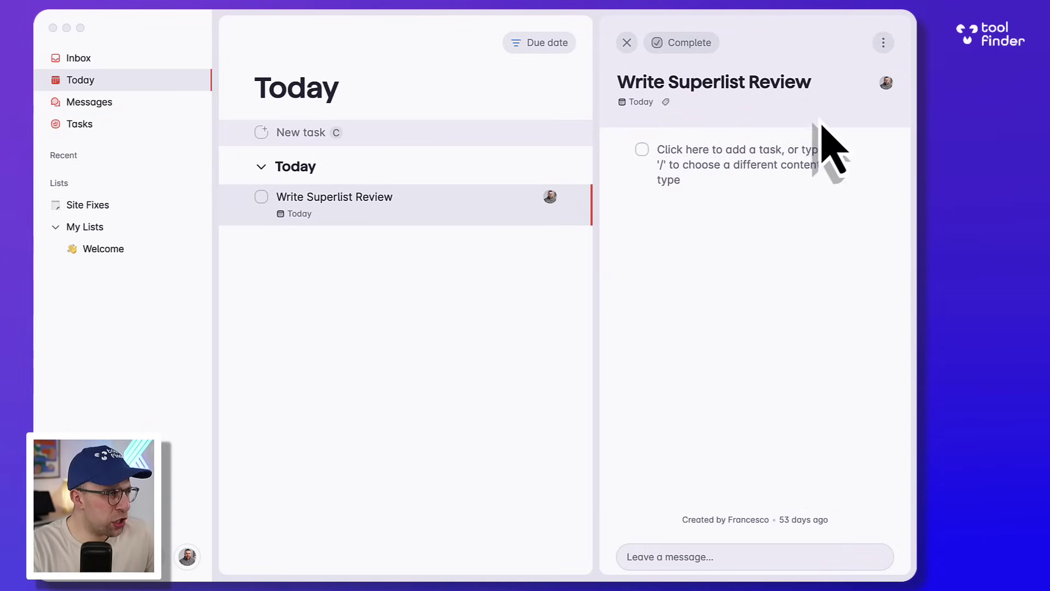
left_click(732, 157)
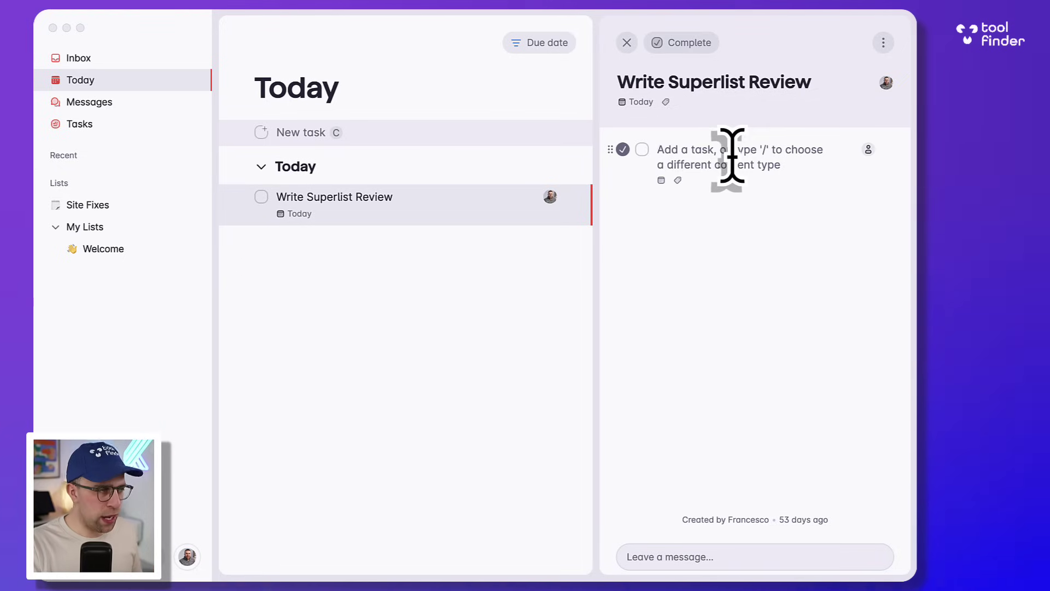
Add the Heading 2 'Talk about the list function' to the task notes via the slash menu.
key("BackSpace")
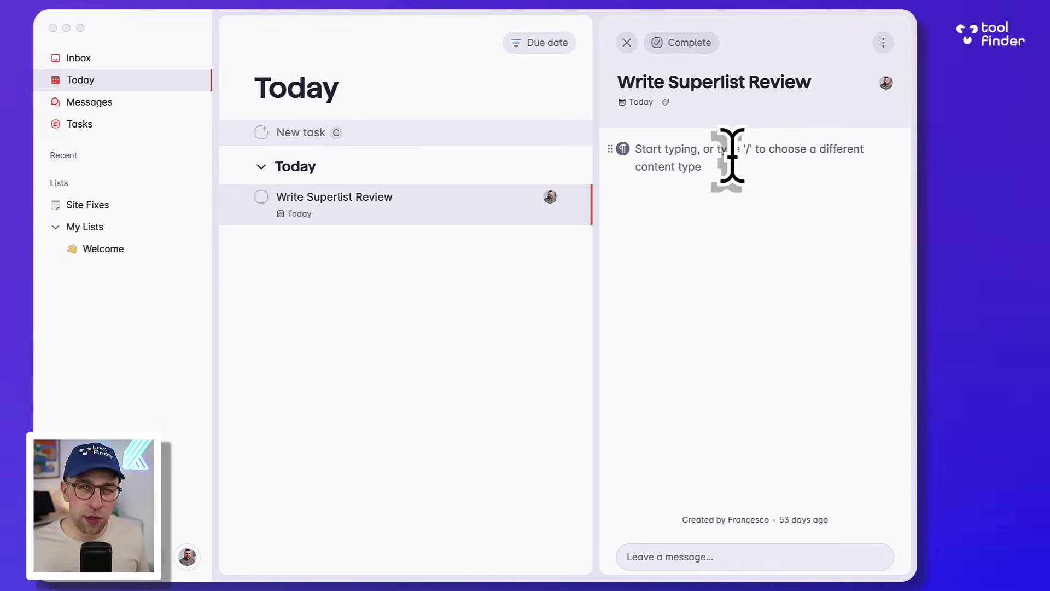
type("/")
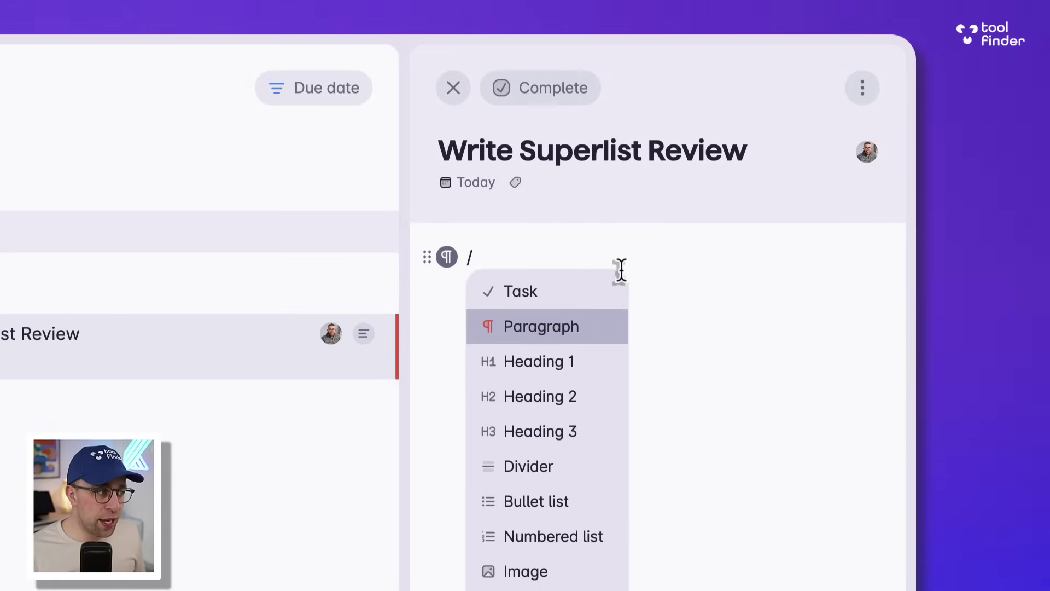
key("Down")
key("Down")
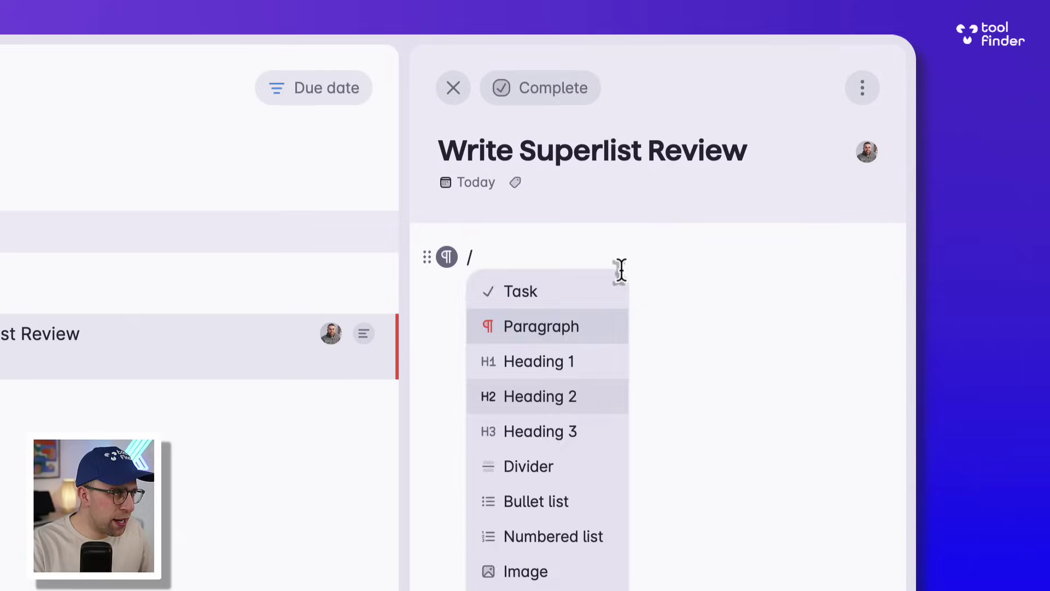
key("Return")
type("Talk about the list function")
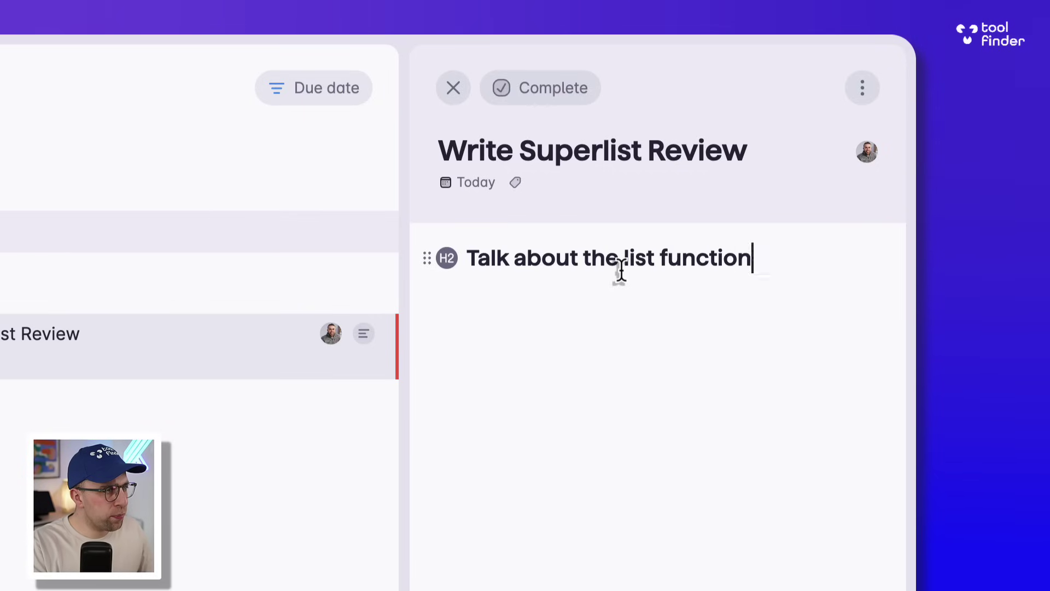
key("Return")
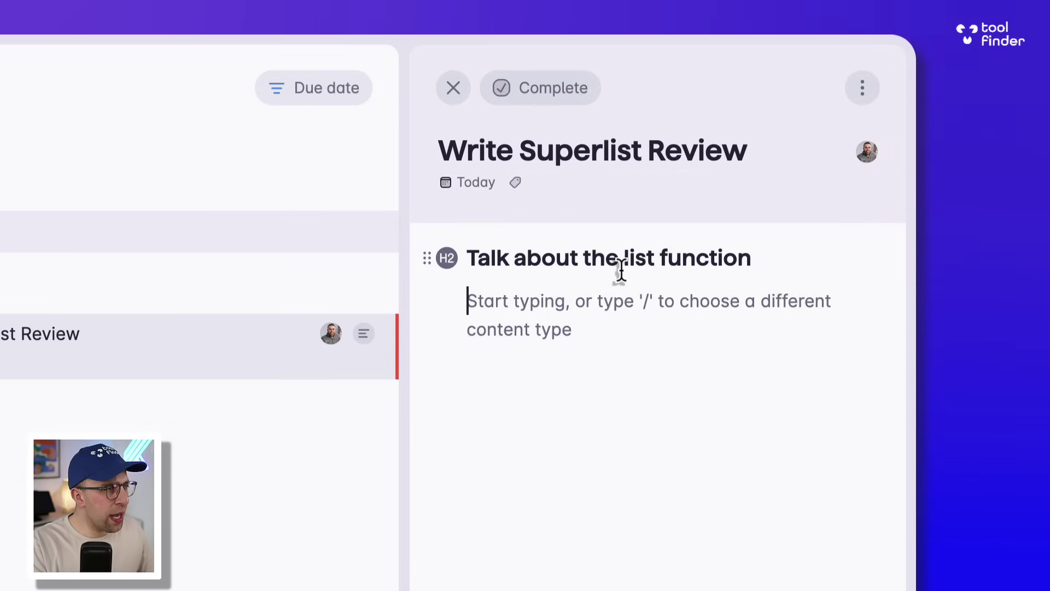
type("/")
Make the next block a bullet list for 'Lists'.
key("Down")
key("Down")
key("Down")
key("Down")
key("Down")
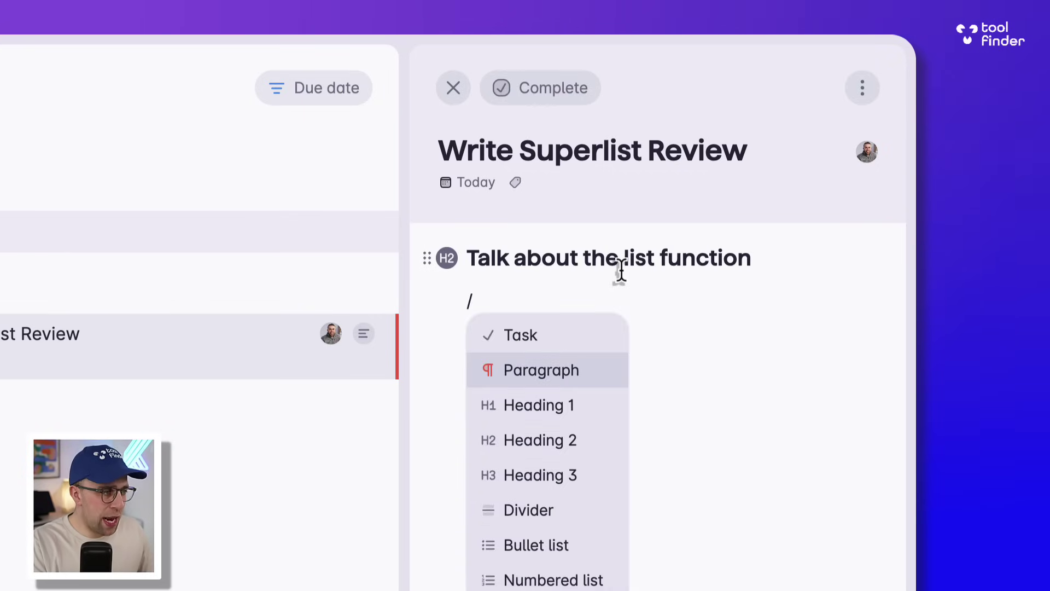
key("Up")
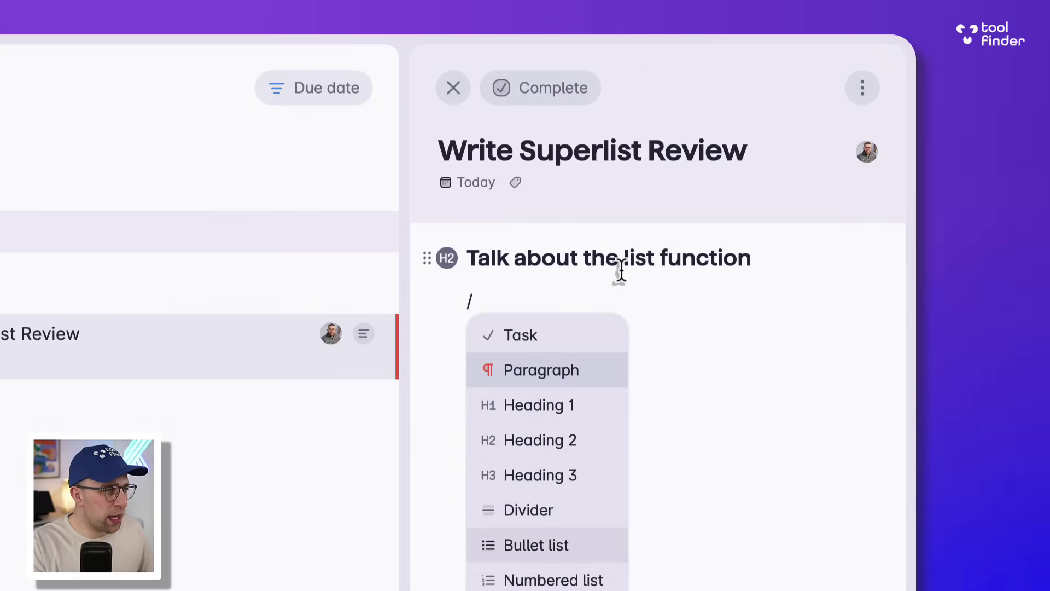
type("Lis")
key("Return")
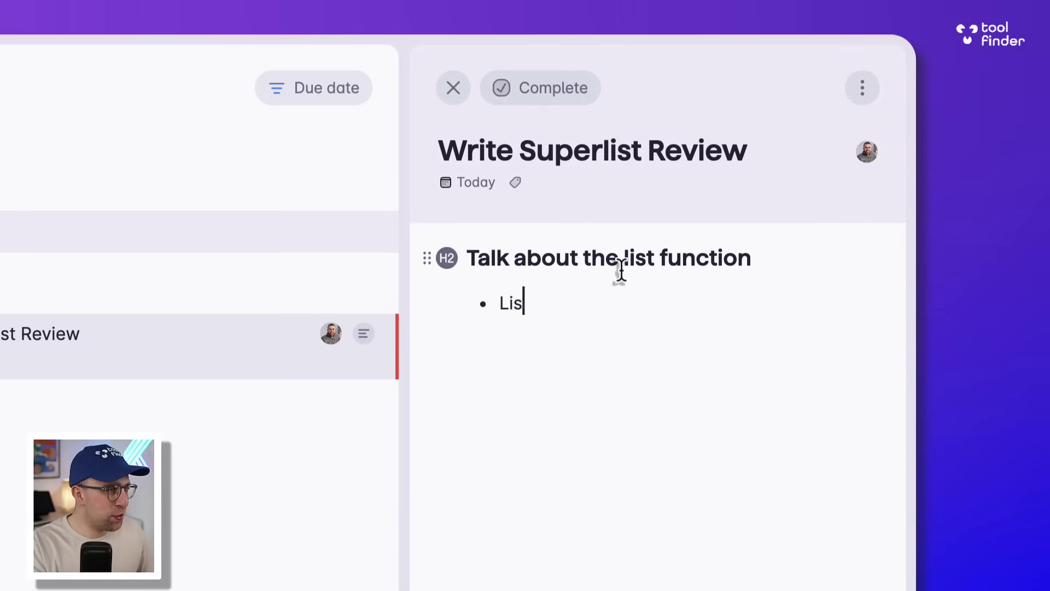
type("ts")
Insert a wavy divider below the Lists bullet via the slash menu.
key("Return")
key("Return")
type("/")
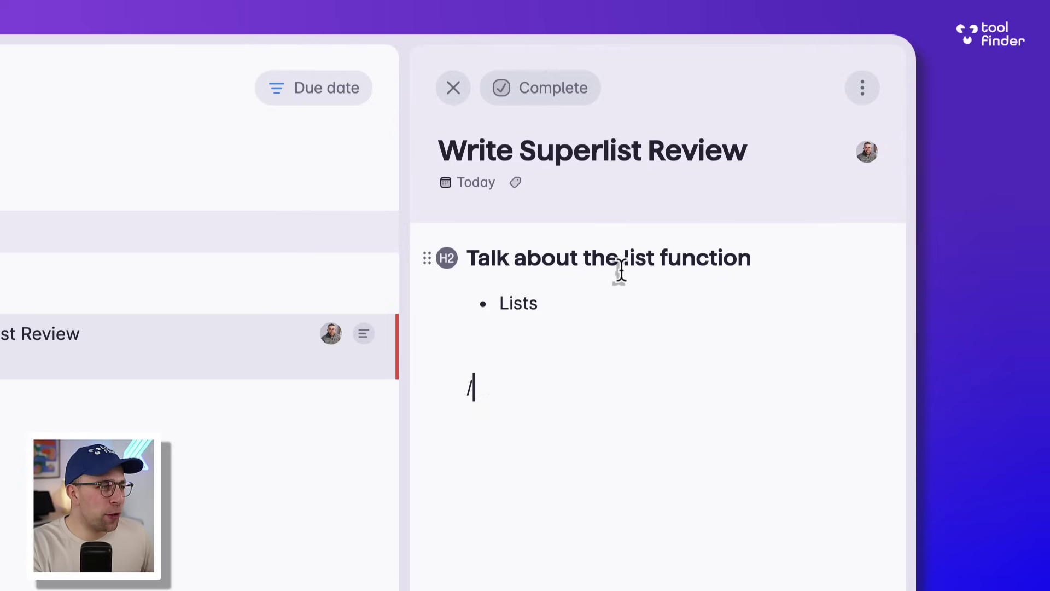
key("Down")
key("Down")
key("Down")
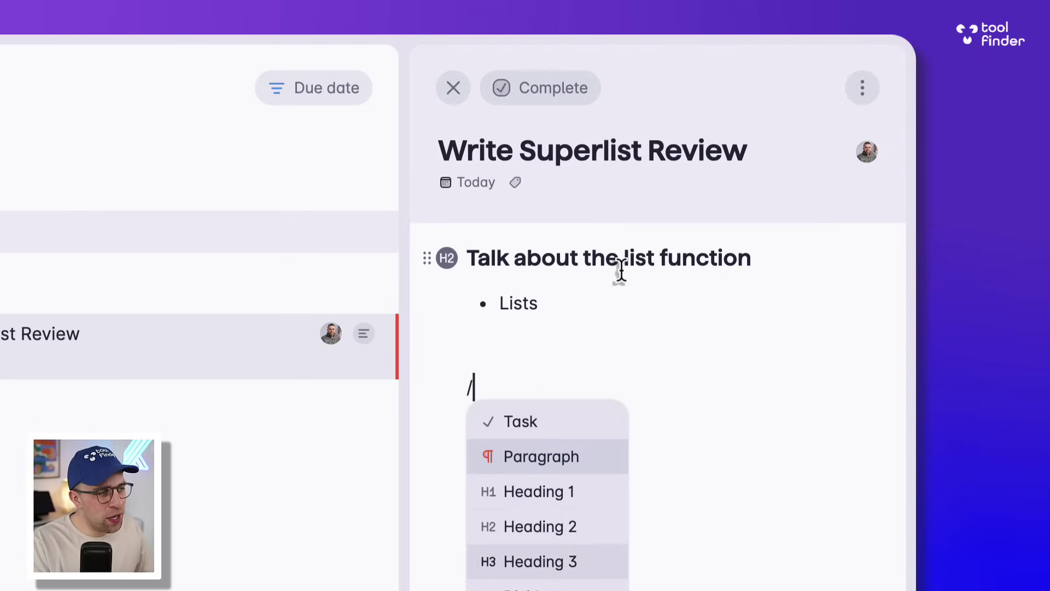
key("Down")
key("Return")
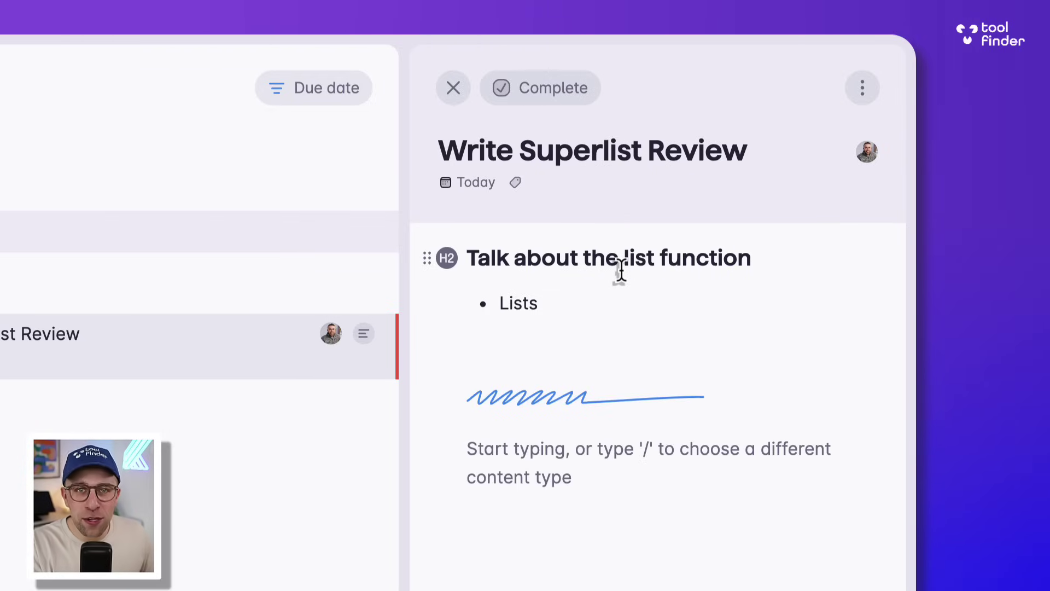
type("/")
key("BackSpace")
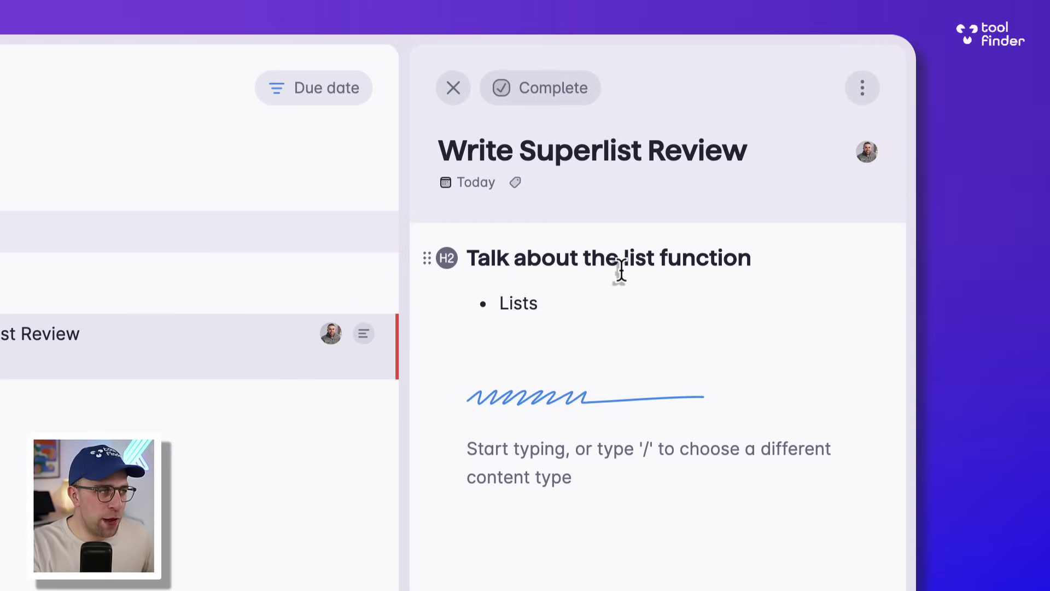
Rearrange the note blocks and delete the empty line above the divider.
mouse_move(427, 262)
left_mouse_down()
mouse_move(464, 390)
mouse_move(434, 267)
left_mouse_up()
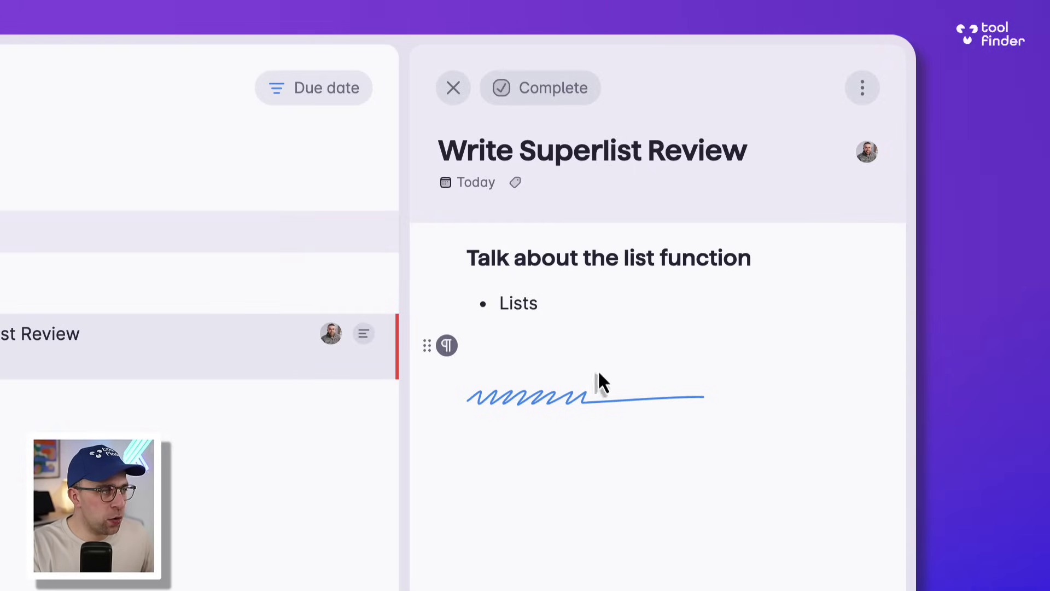
left_click(605, 465)
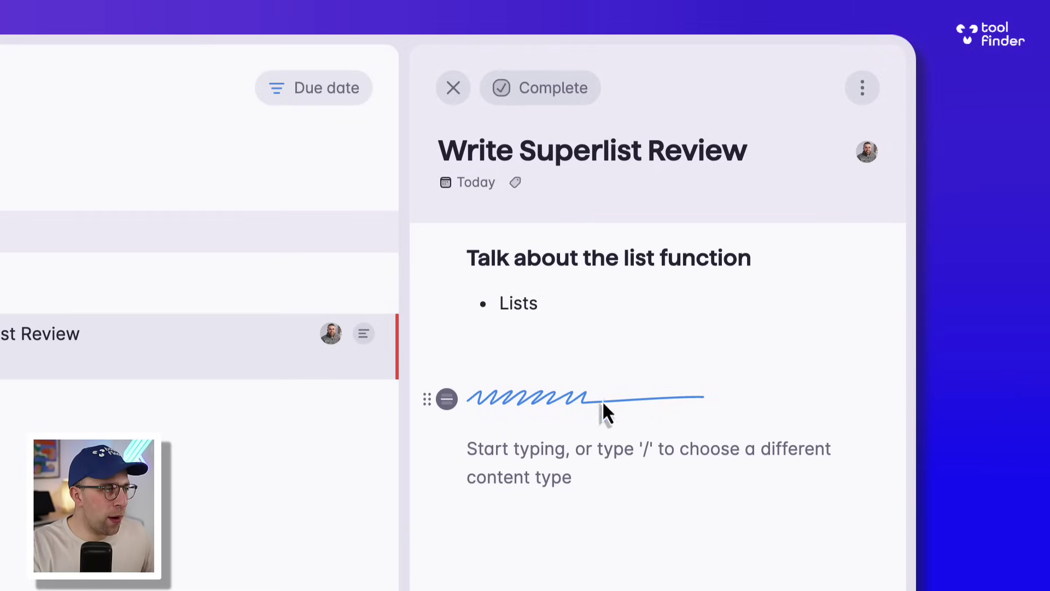
left_click_drag(426, 399, 460, 401)
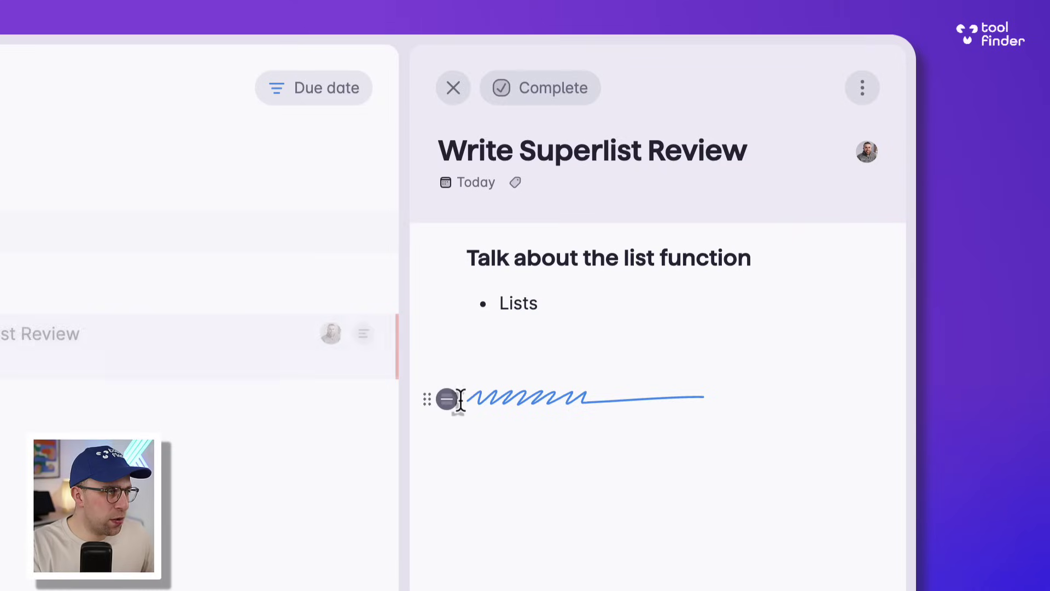
left_click(582, 348)
key("BackSpace")
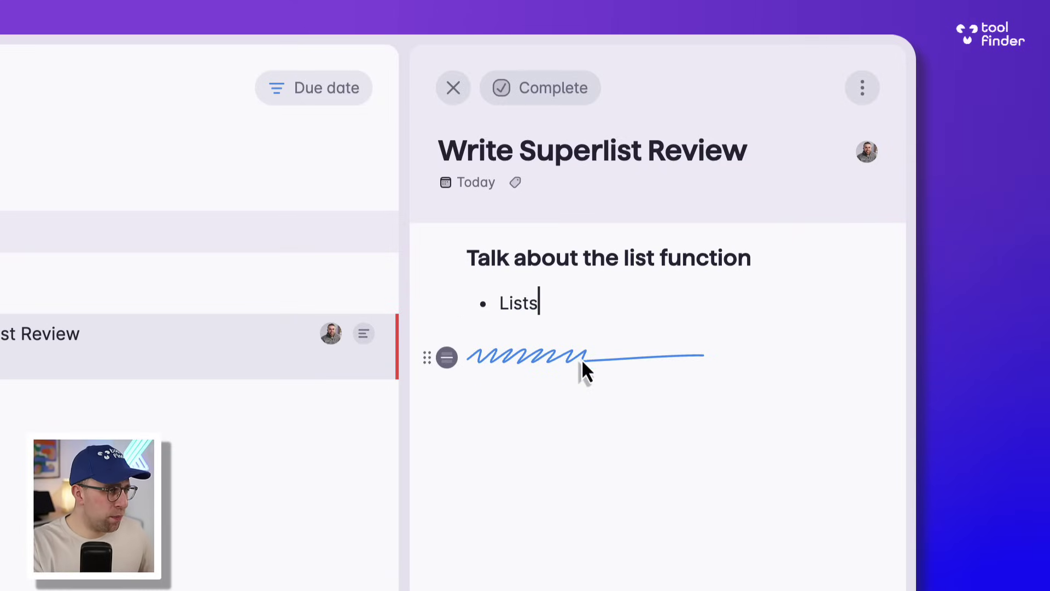
Create a new private list named 'Project A' and check its sharing popover.
key("BackSpace")
type("s")
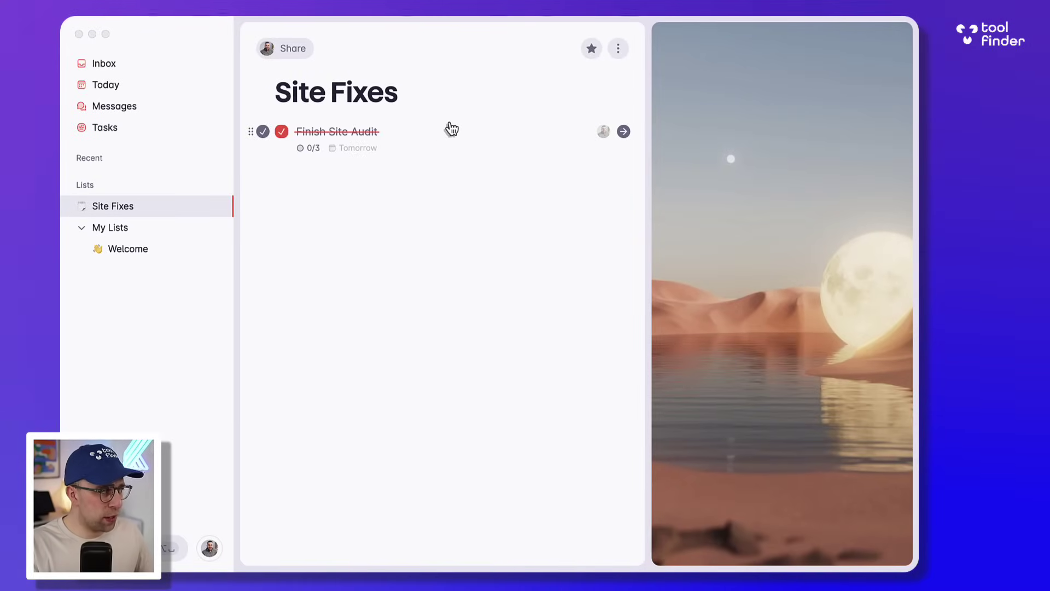
mouse_move(149, 185)
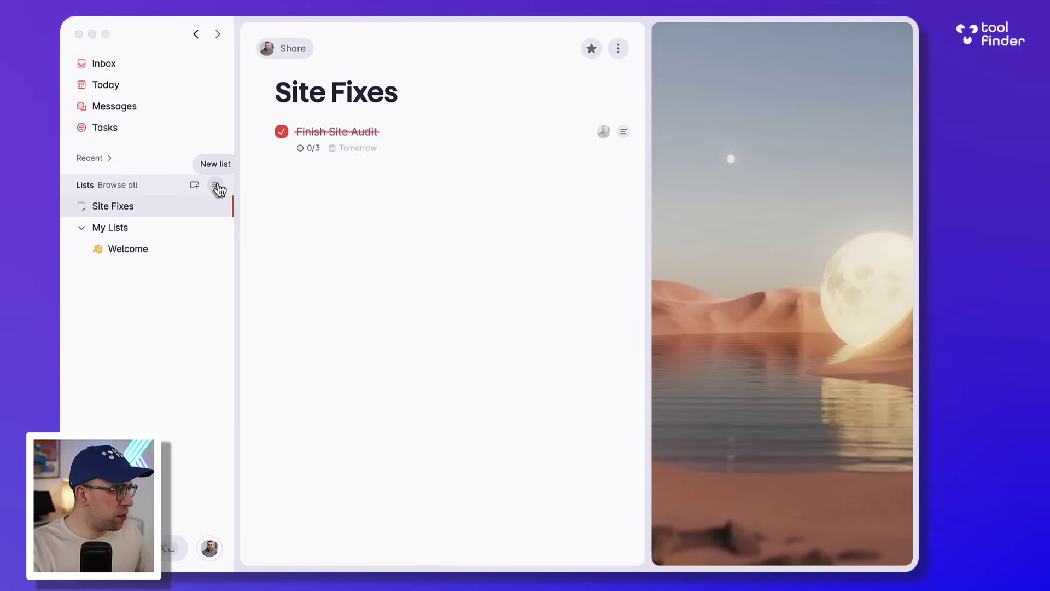
left_click(216, 187)
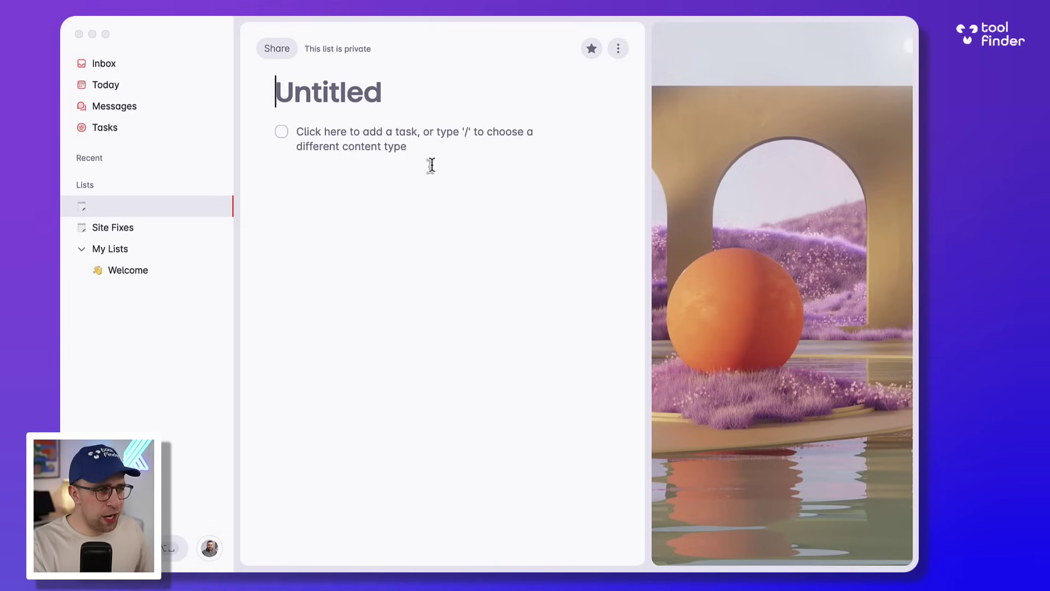
type("Pr")
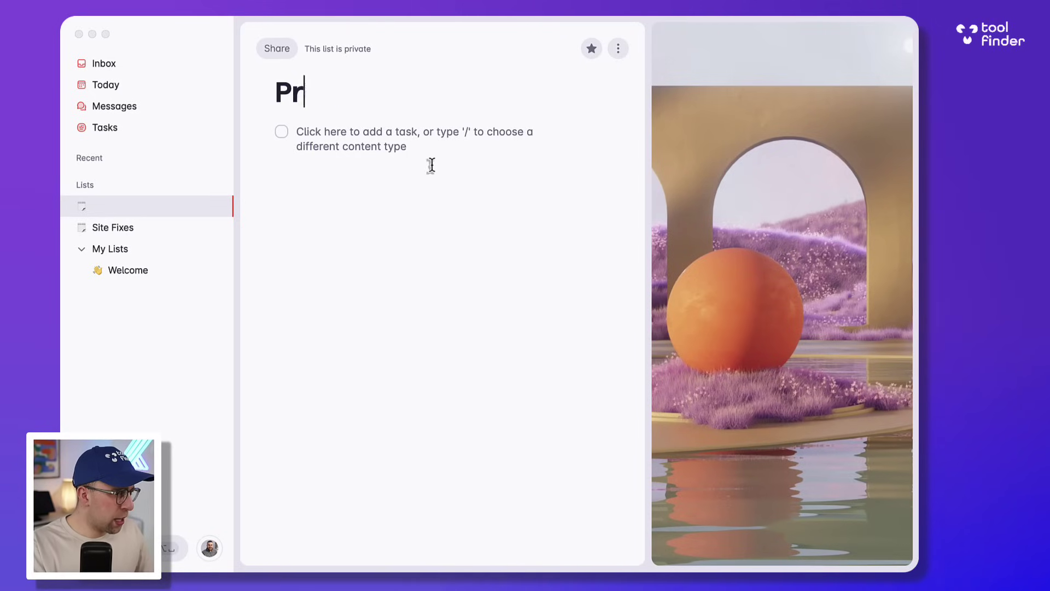
type("oject A")
key("Return")
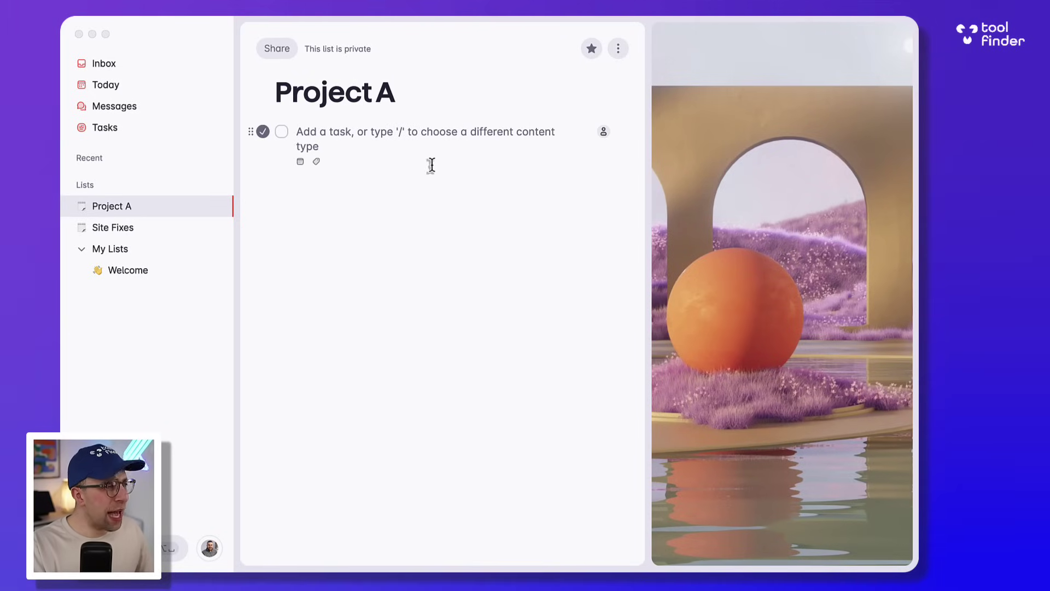
left_click(280, 50)
left_click(413, 242)
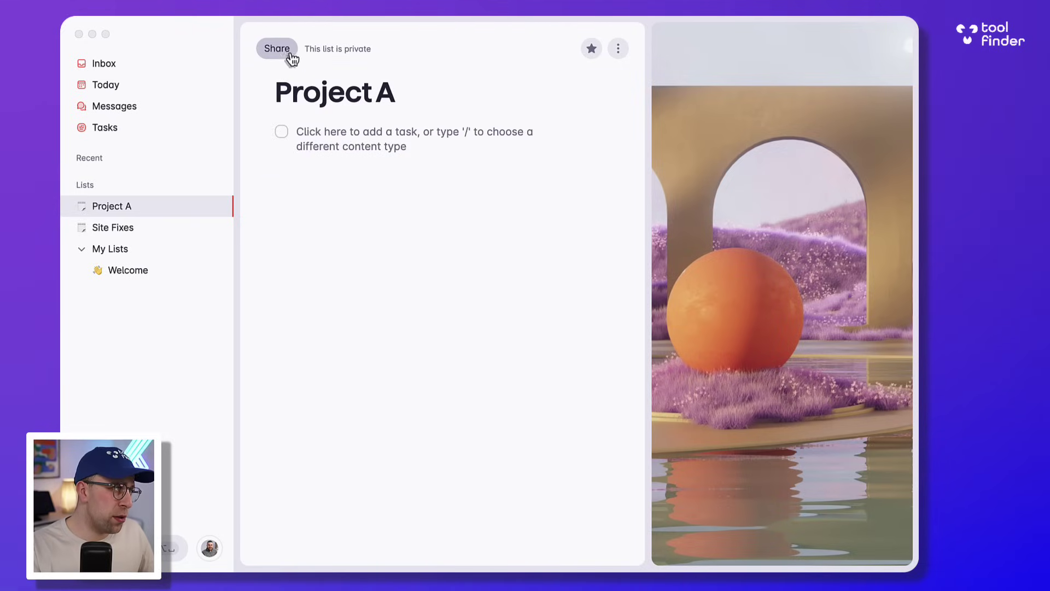
Add a Heading 1 'We're launching Project A' and a Project A Plan task below it.
left_click(343, 135)
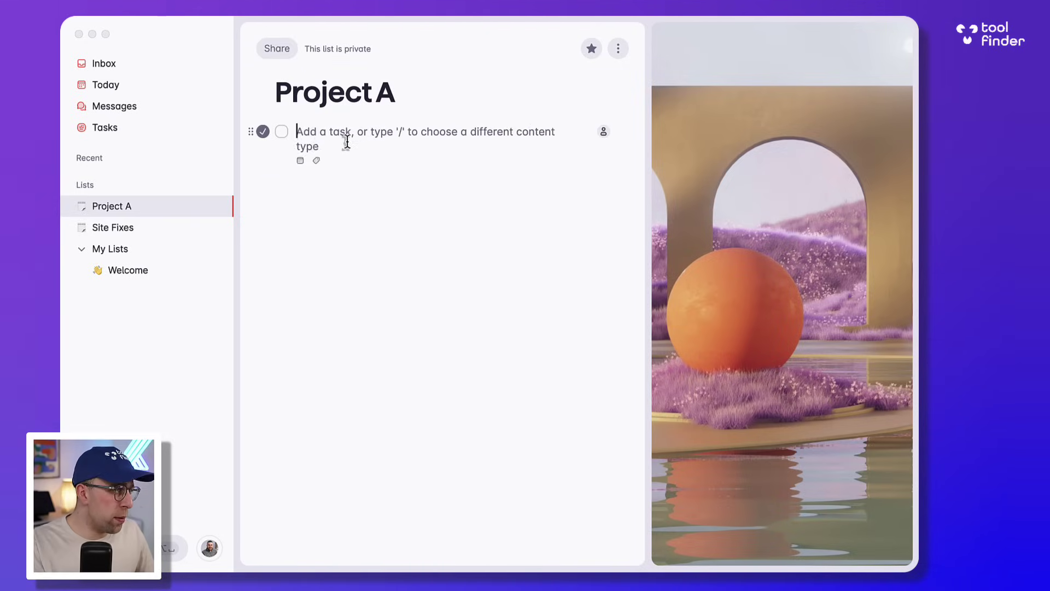
type("/")
key("Down")
key("Return")
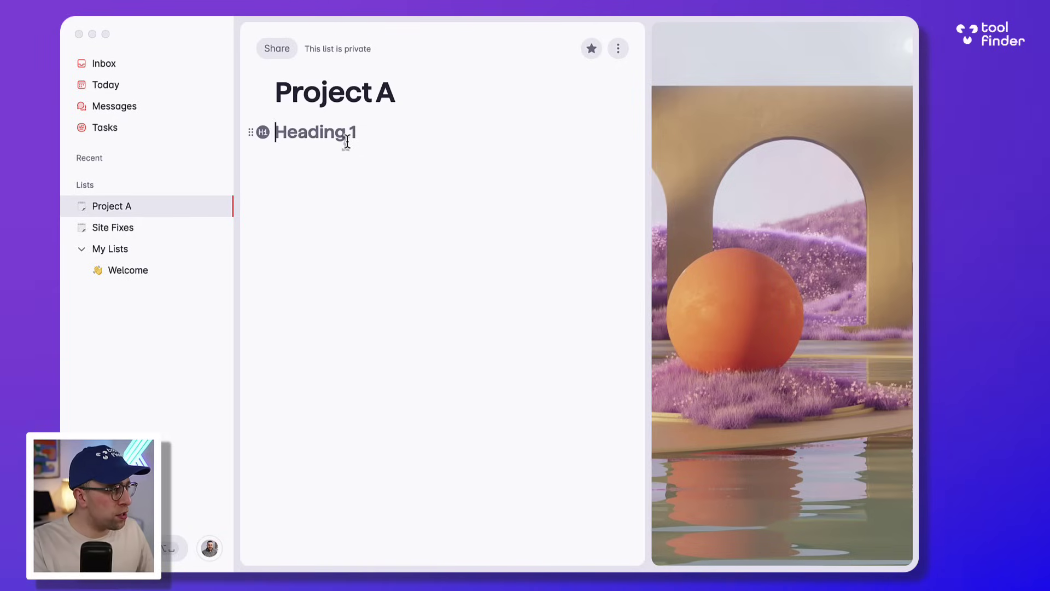
type("W")
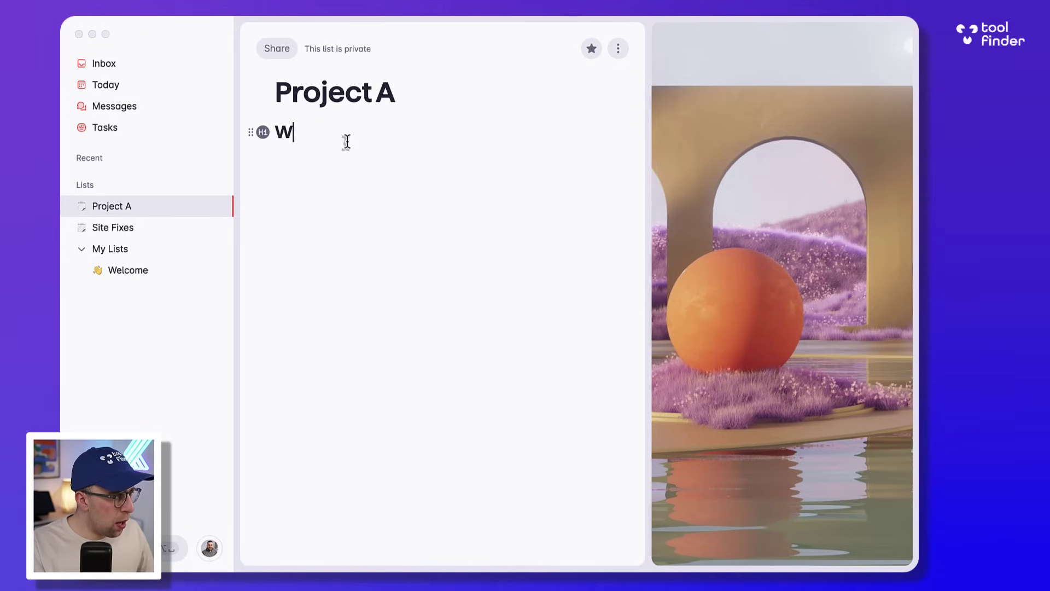
type("e're lau")
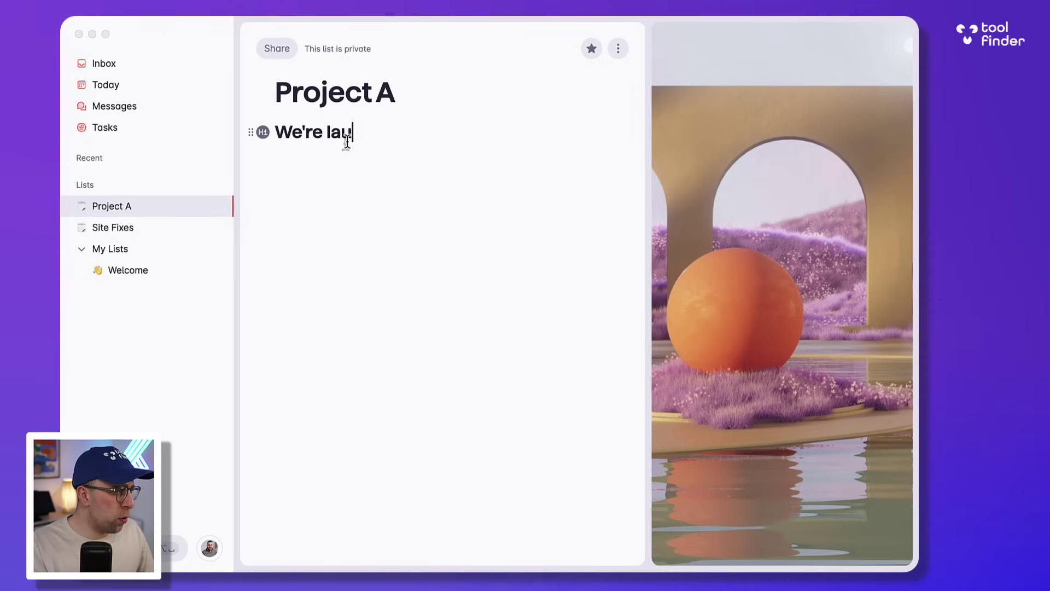
type("oject")
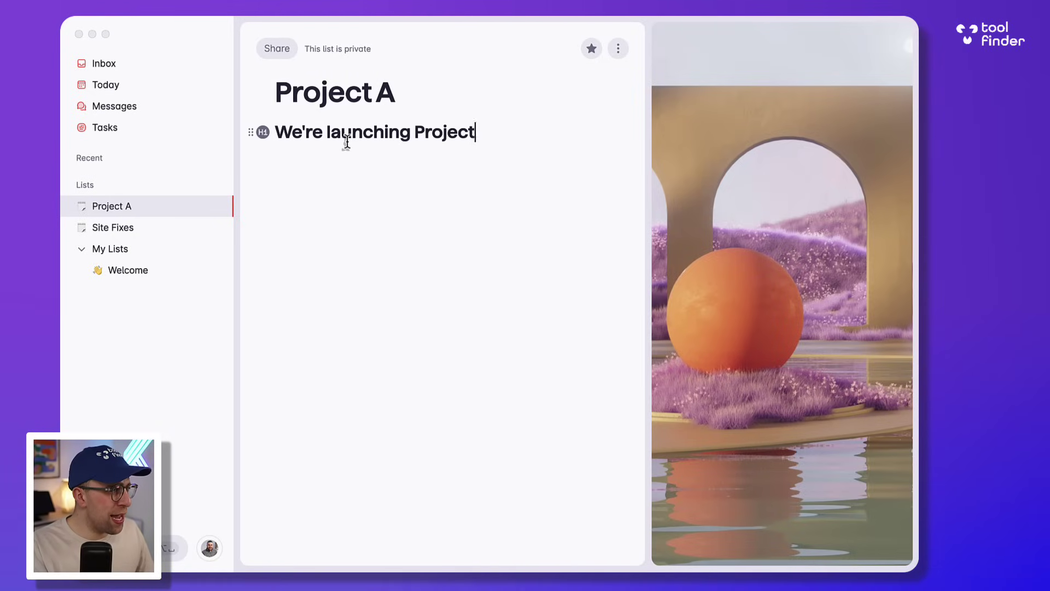
type(" A")
key("Return")
type("-")
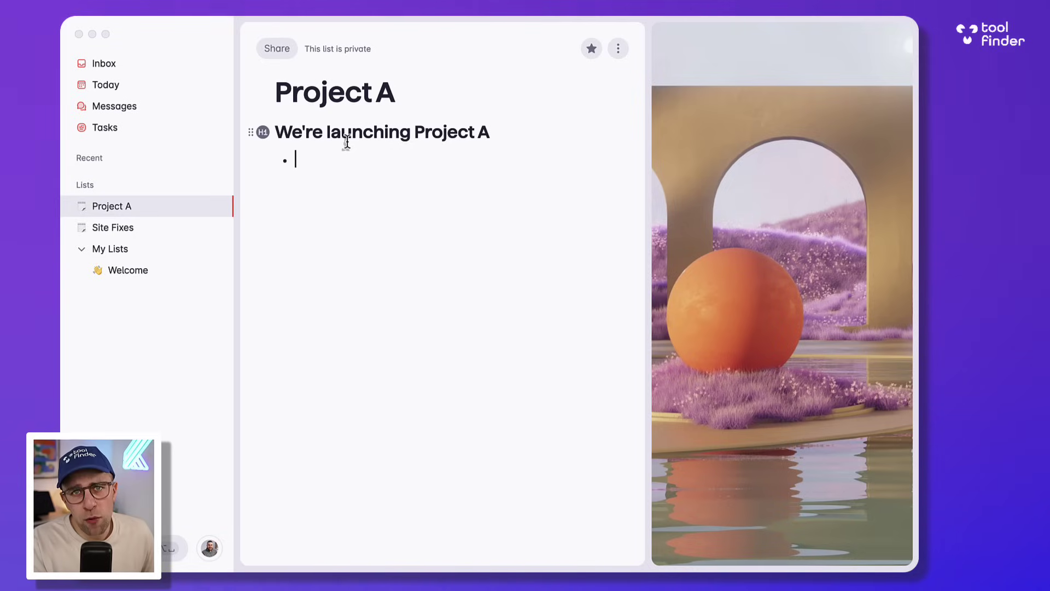
key("BackSpace")
type("/to")
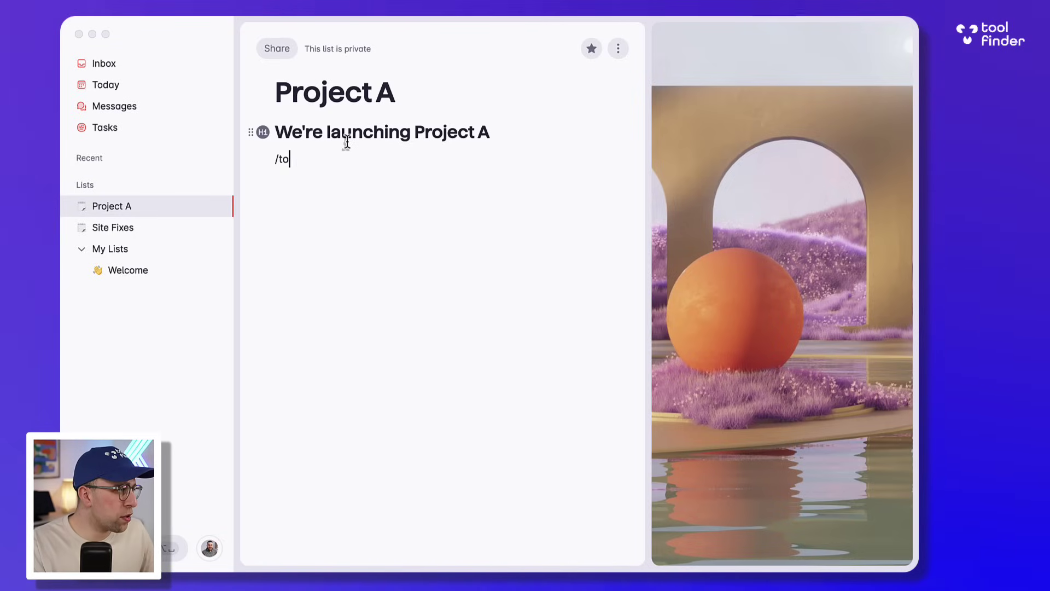
key("BackSpace")
key("BackSpace")
type("ta")
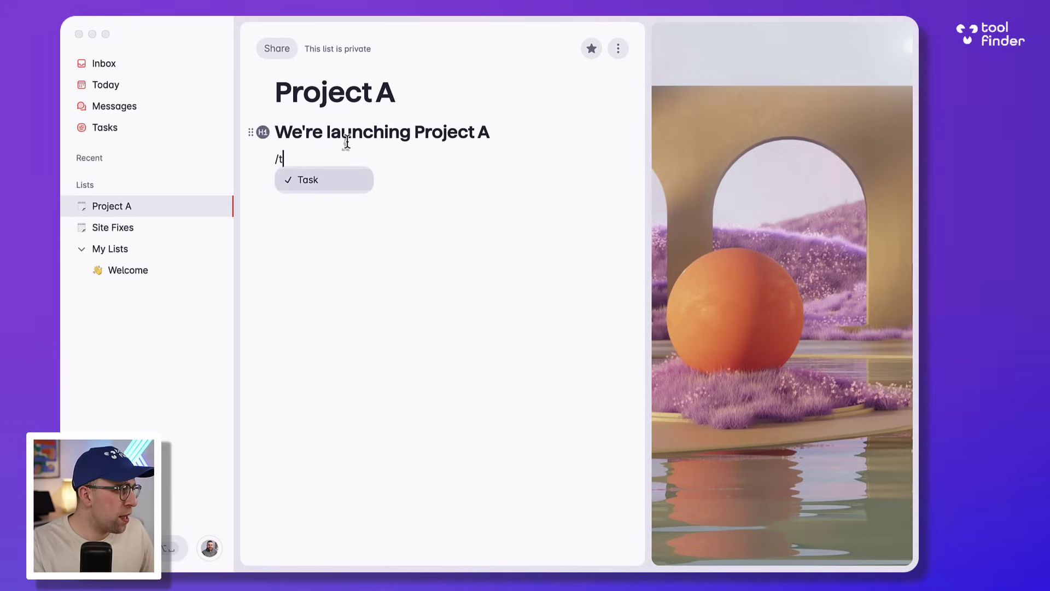
key("Return")
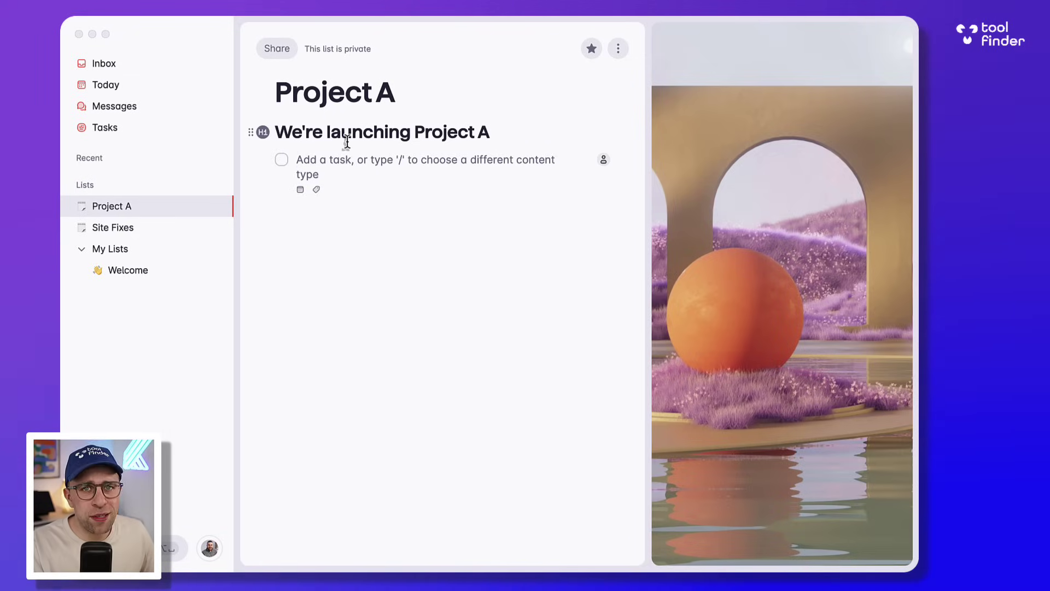
type("Project A Plan")
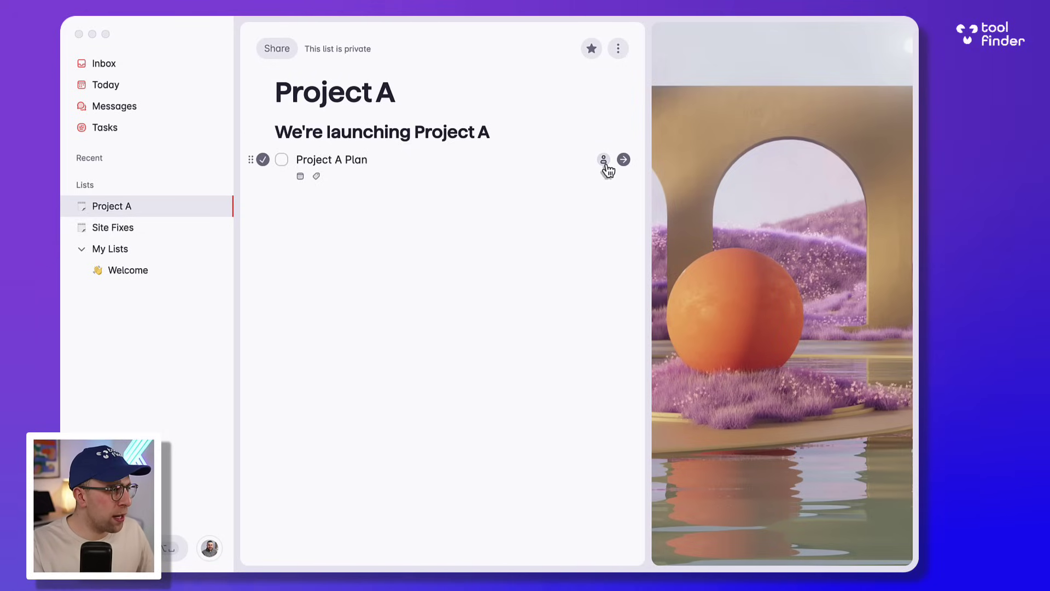
Assign Project A Plan to yourself and make it due next week.
left_click(604, 160)
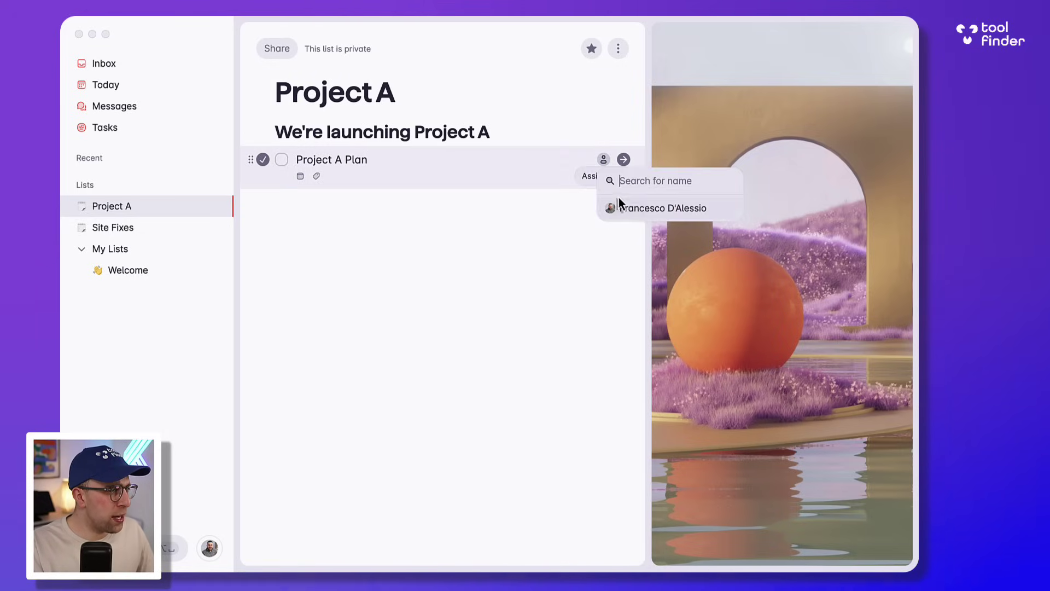
left_click(633, 211)
left_click(300, 176)
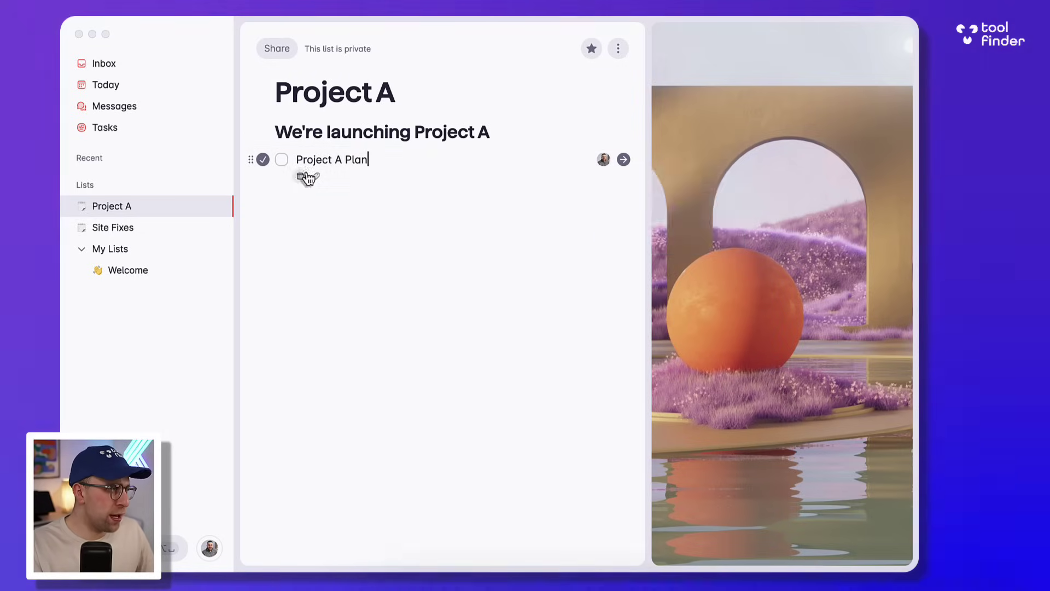
left_click(337, 235)
left_click(457, 190)
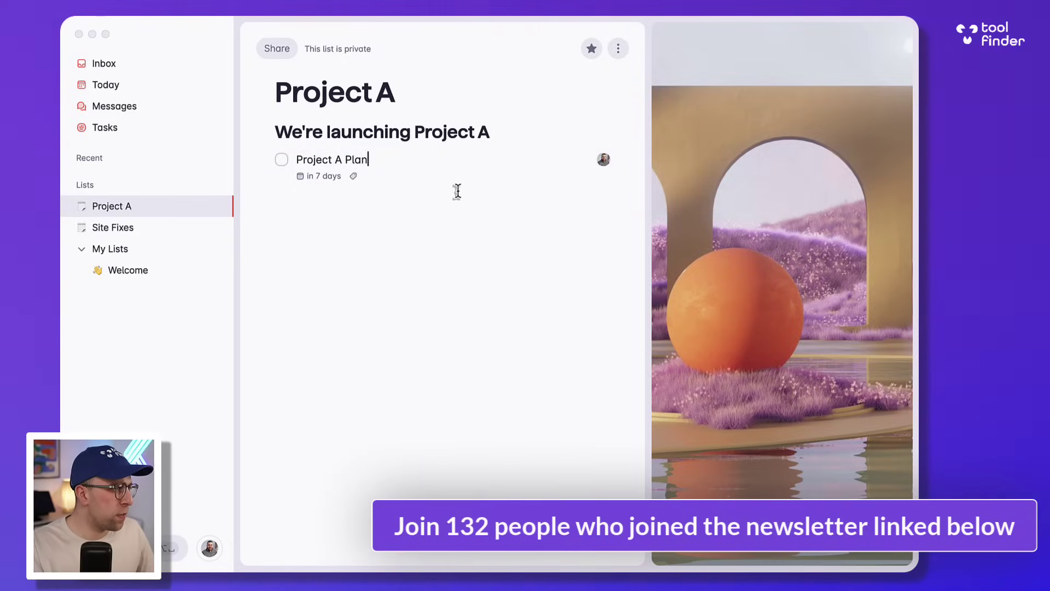
key("Return")
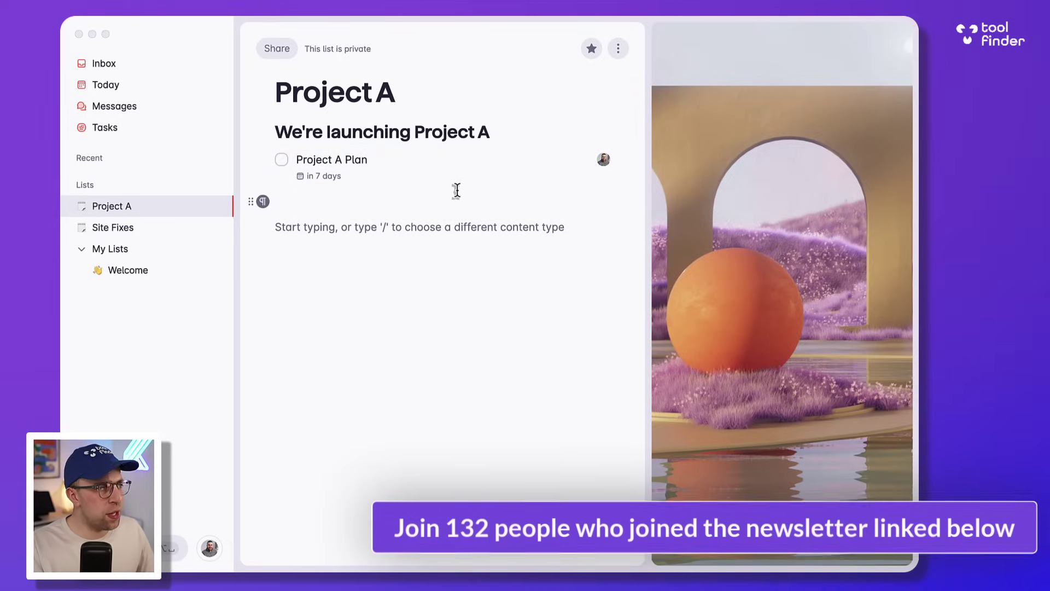
type("/di")
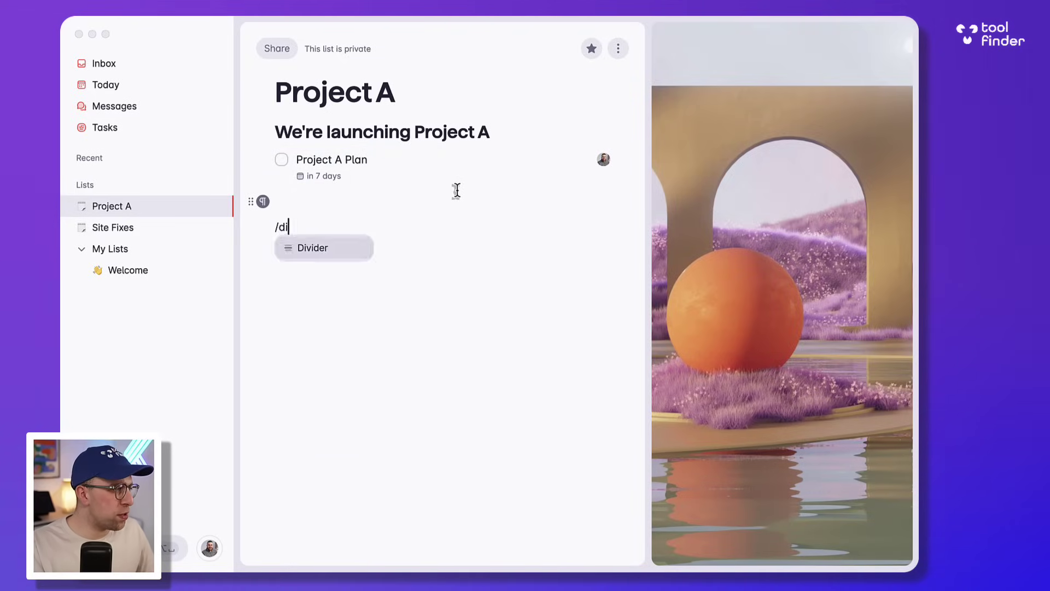
Add a divider and a Heading 3 'Meeting Notes' below the task.
key("Return")
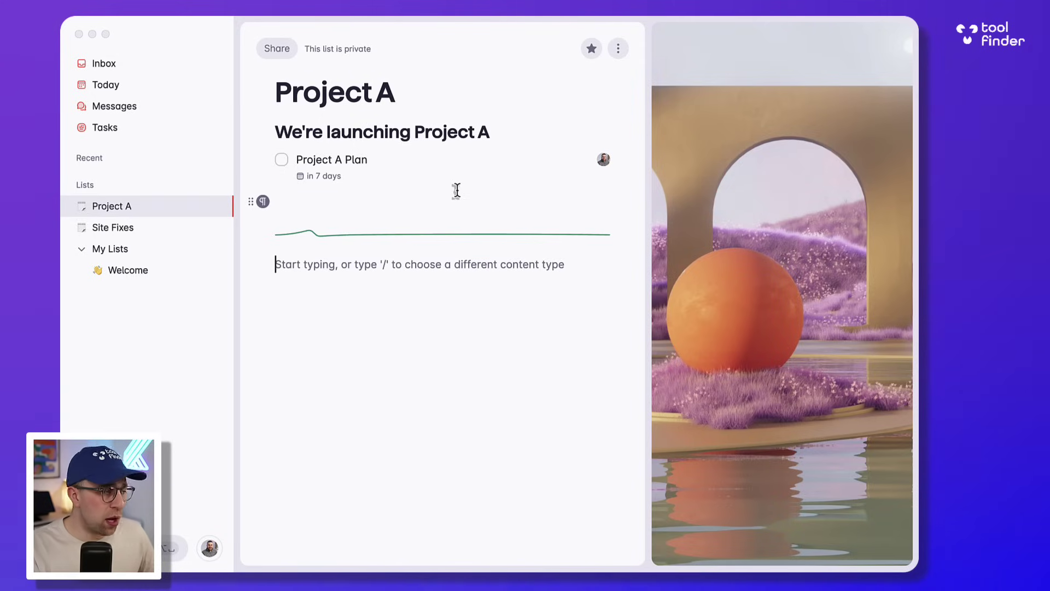
type("/")
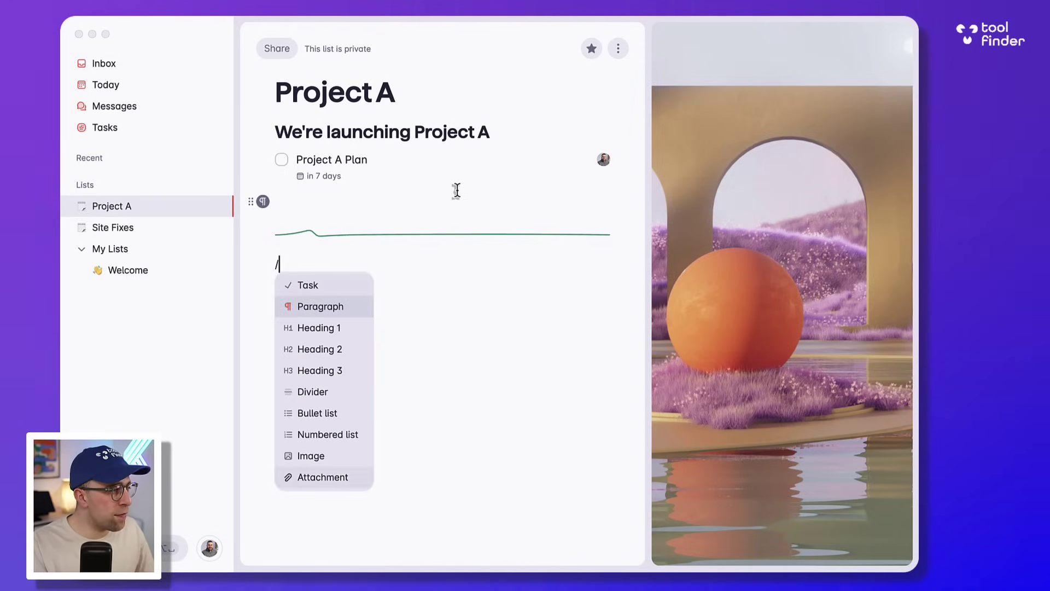
key("Down")
key("Down")
key("Down")
key("Return")
type("Meeting Notes")
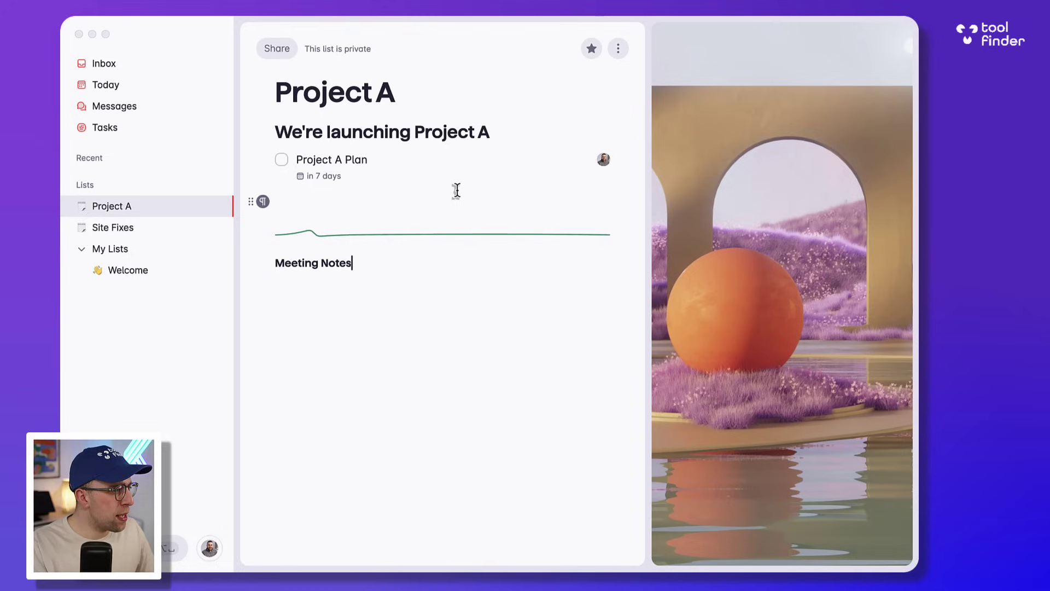
key("Return")
type("/")
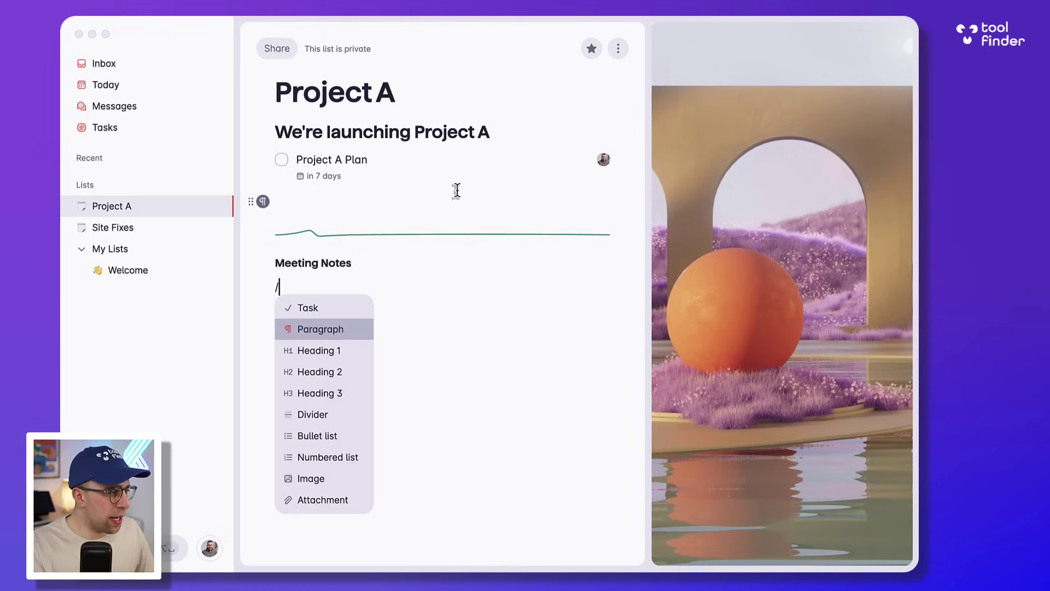
Insert an image block to bring up the file picker on Downloads.
key("Down")
key("Down")
key("Down")
key("Down")
key("Down")
key("Down")
key("Down")
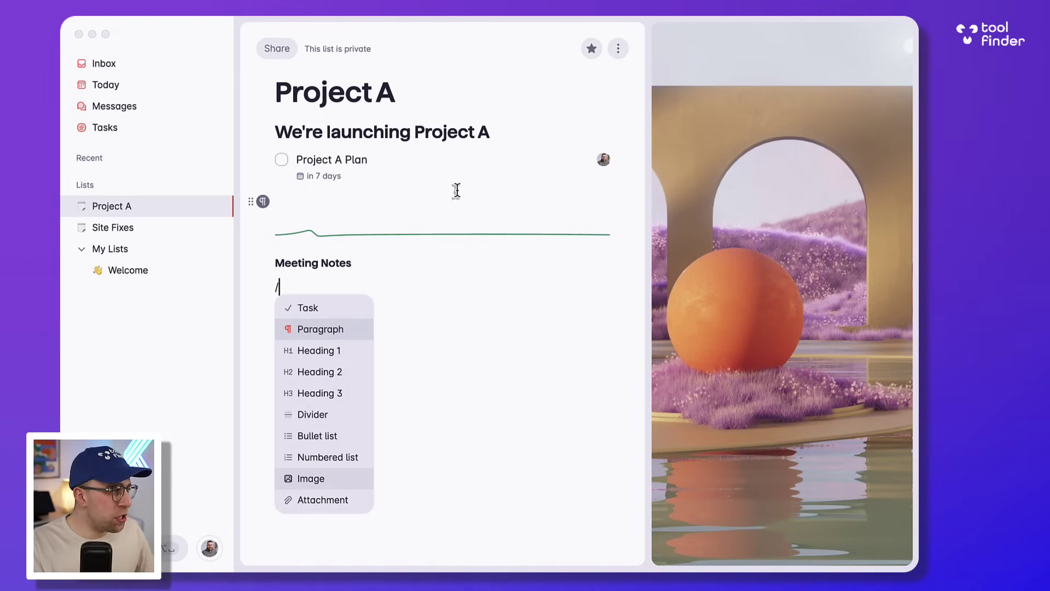
key("Return")
Insert the Team HQ screenshot from Downloads under Meeting Notes.
left_click(435, 217)
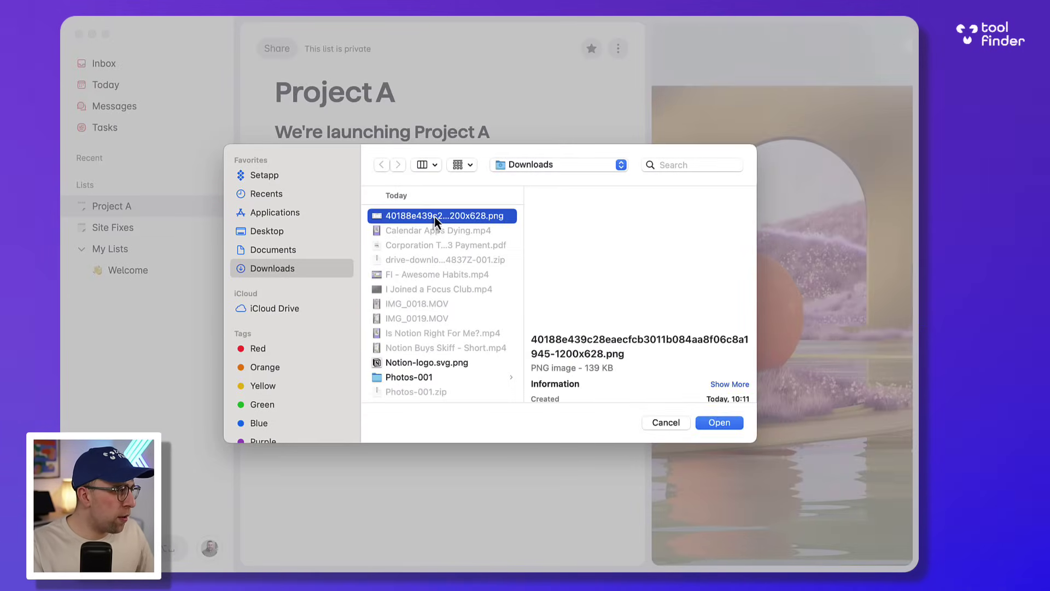
key("Return")
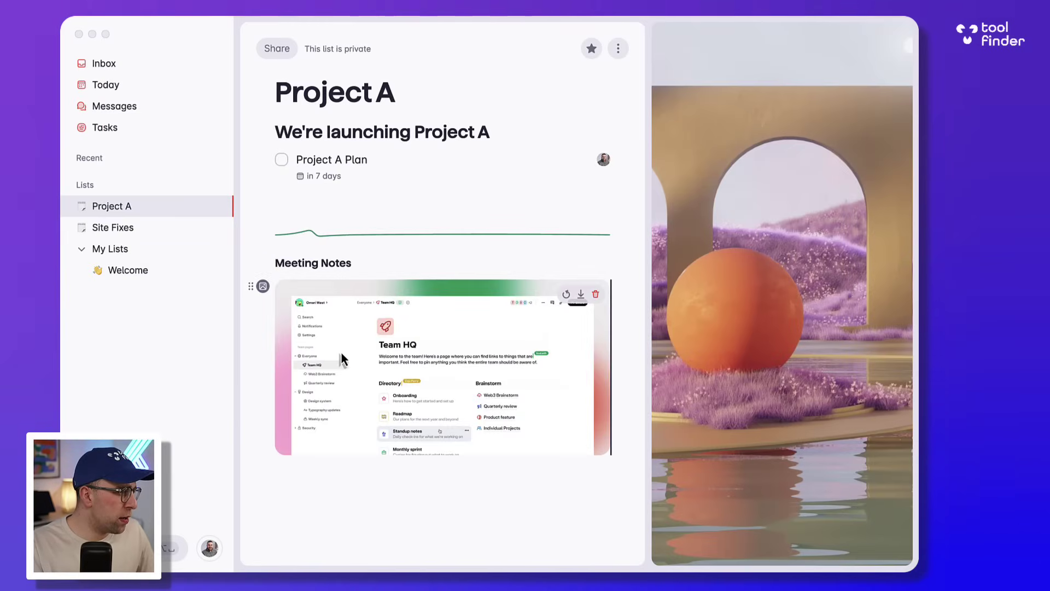
Add a second Image block below it containing Notion-logo.svg.png.
key("Return")
key("Return")
type("/")
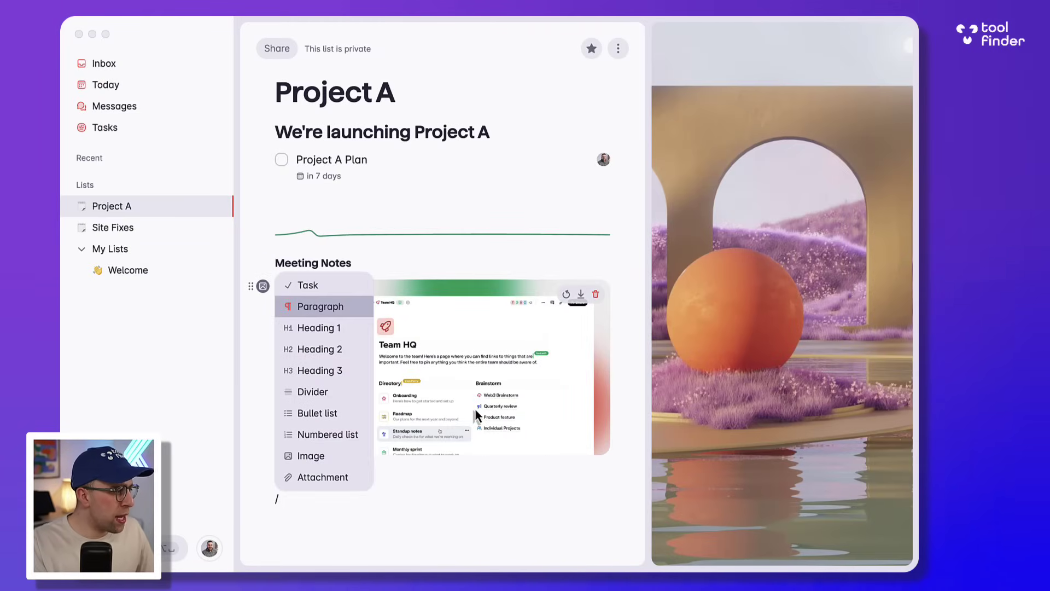
key("Down")
key("Down")
key("Down")
key("Down")
key("Down")
key("Down")
key("Down")
key("Down")
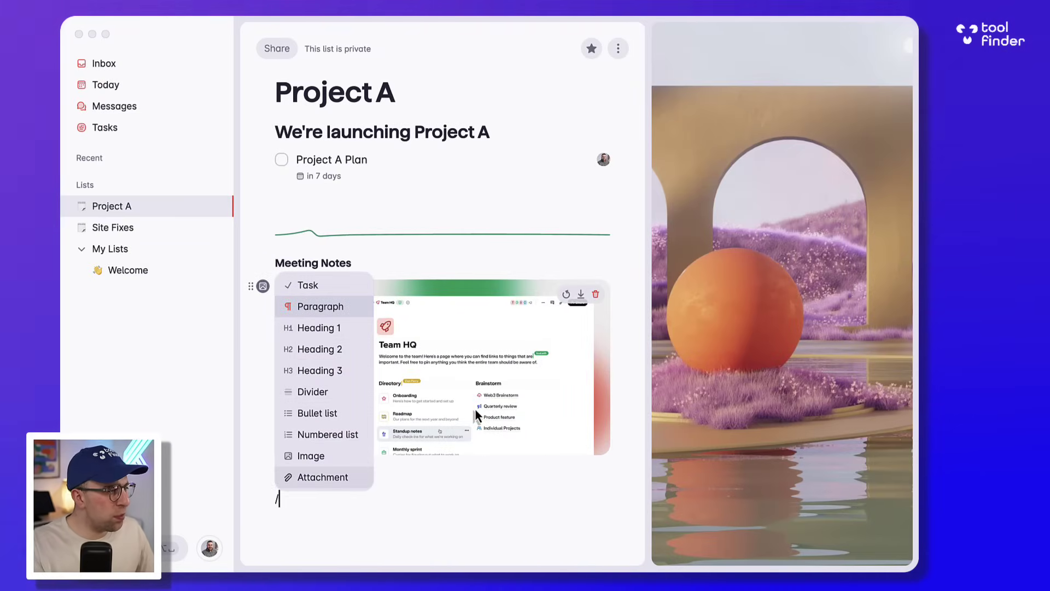
key("Return")
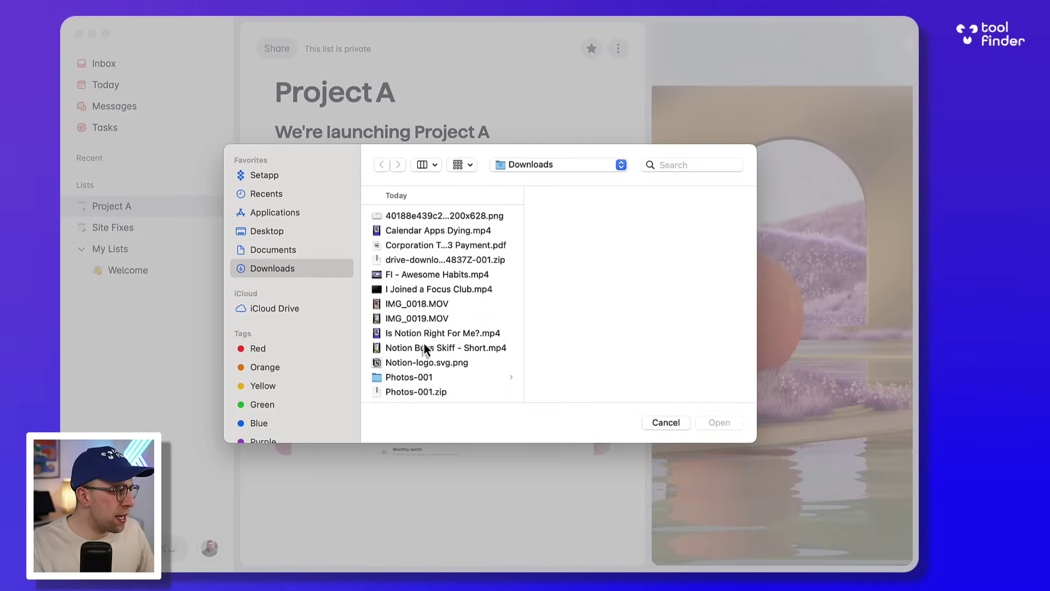
left_click(424, 363)
key("Return")
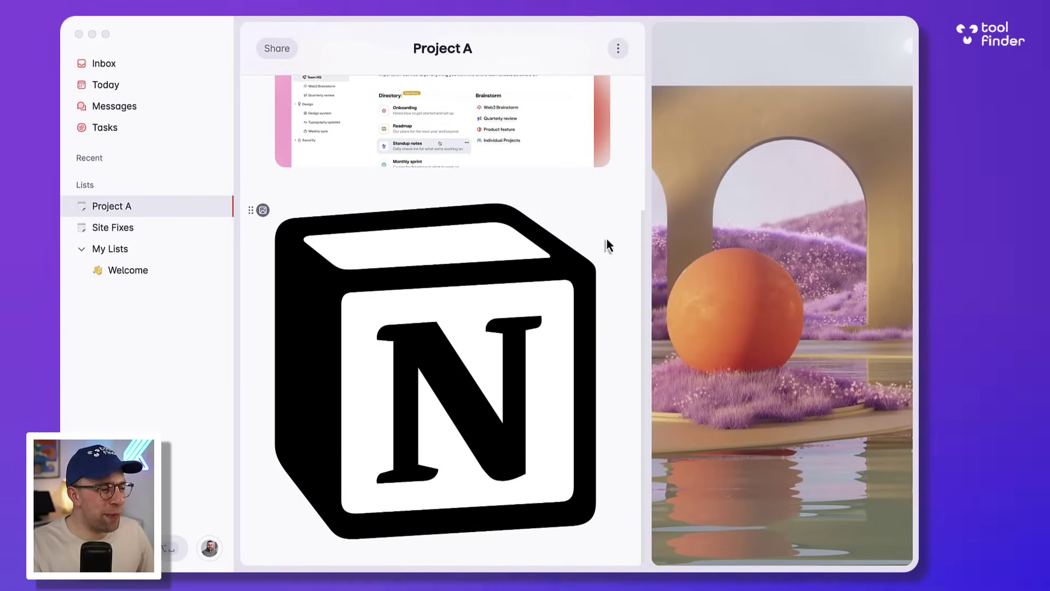
Reposition the Notion logo block, then open the Project A Plan task's details.
mouse_move(252, 212)
left_mouse_down()
mouse_move(349, 324)
mouse_move(298, 188)
left_mouse_up()
scroll(301, 200, "up", 4)
scroll(319, 197, "up", 1)
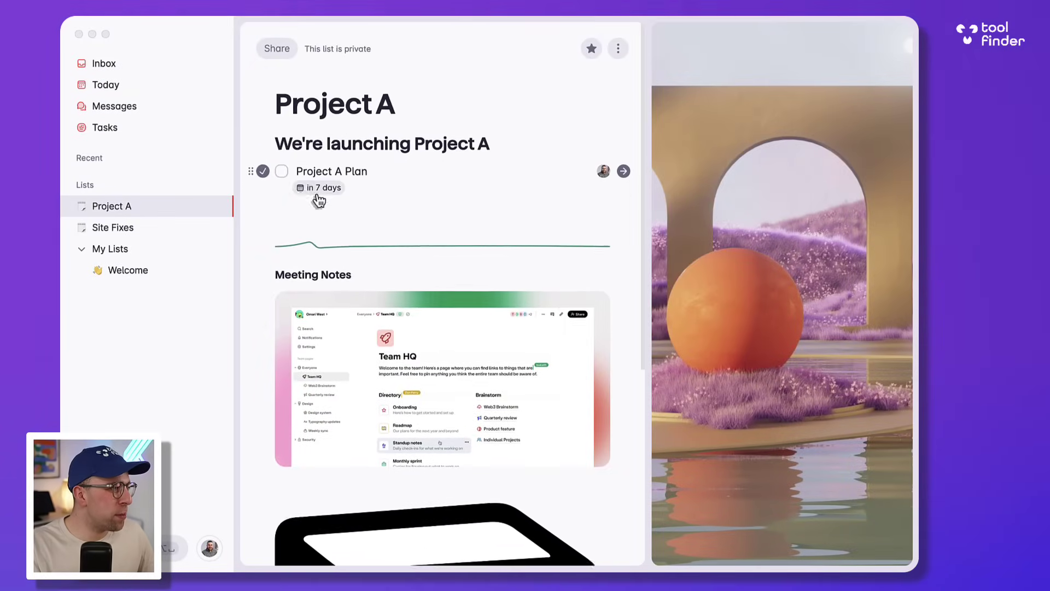
left_click(383, 169)
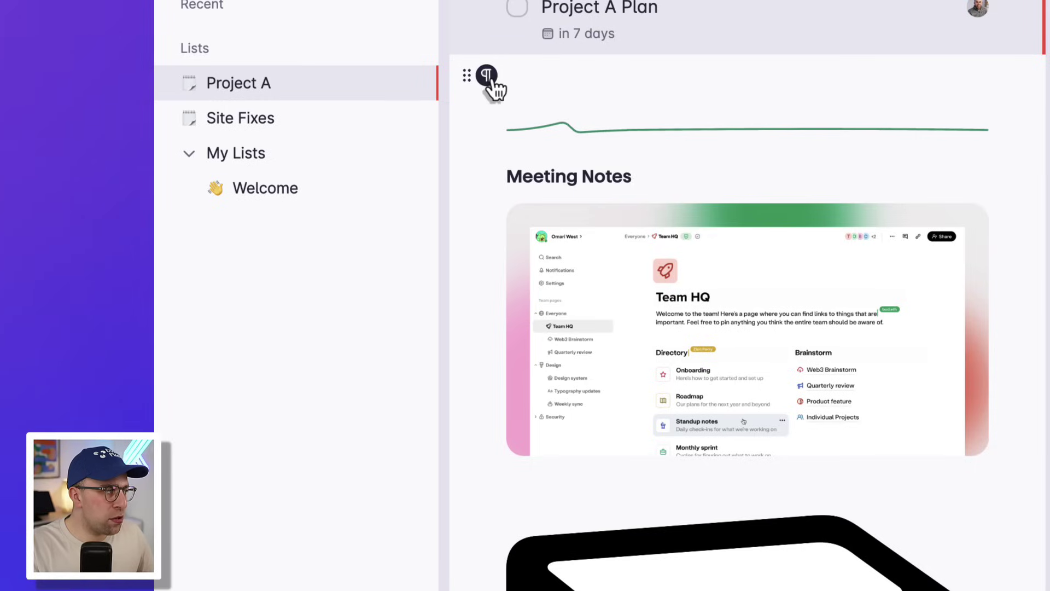
left_click(487, 75)
key("Escape")
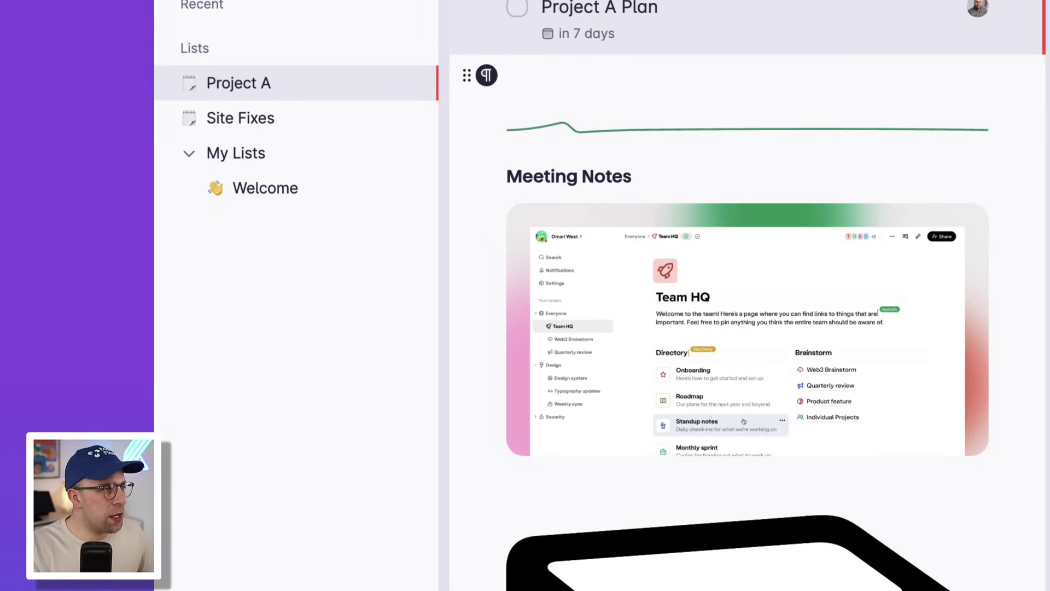
Toggle the Personal and Tool Finder teams off and on, then view the Tool Finder team page.
left_click(393, 584)
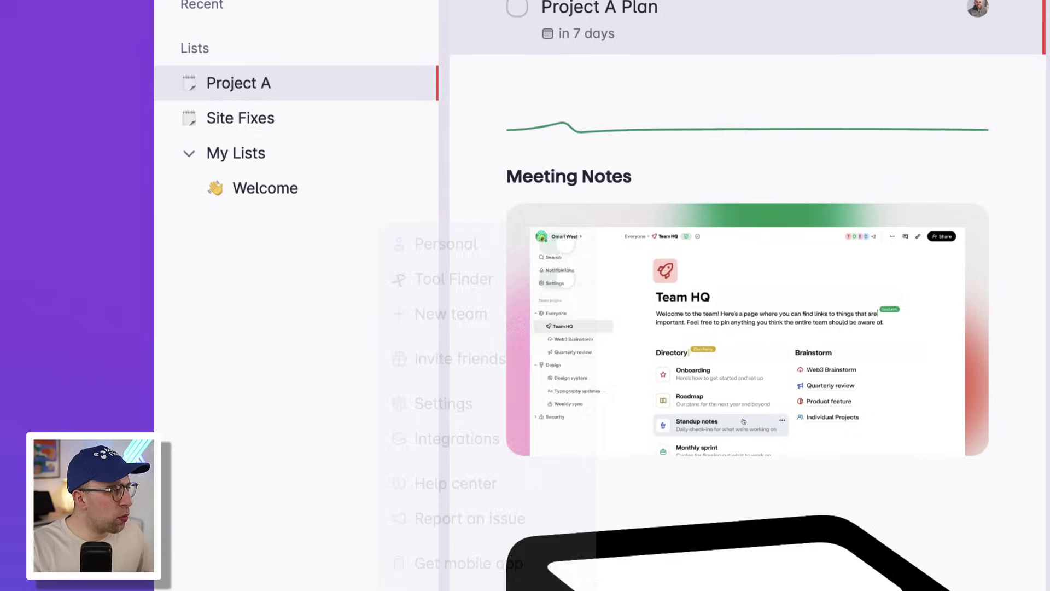
left_click(565, 260)
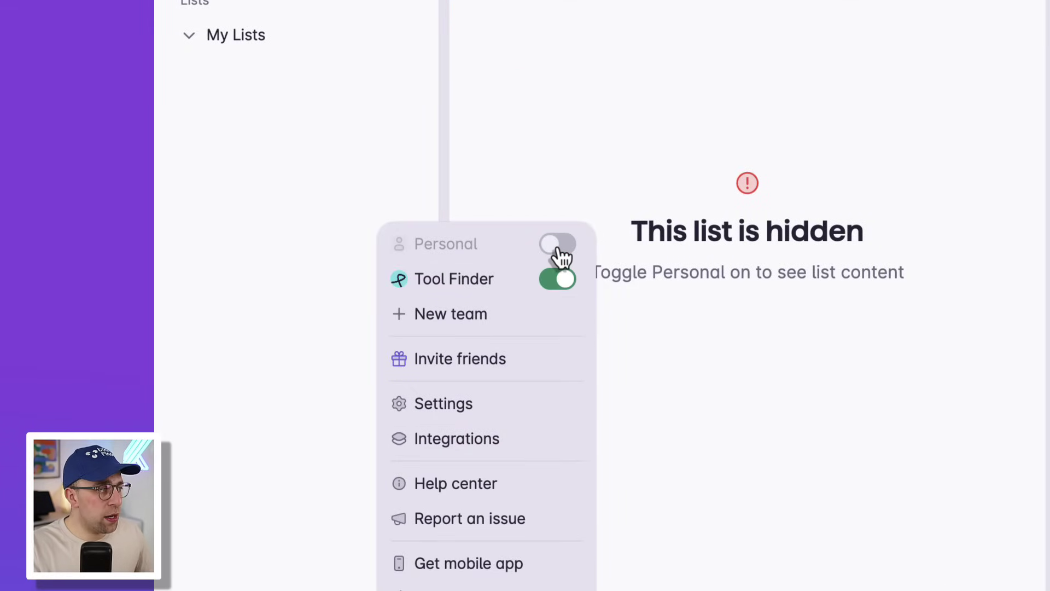
left_click(560, 254)
left_click(554, 284)
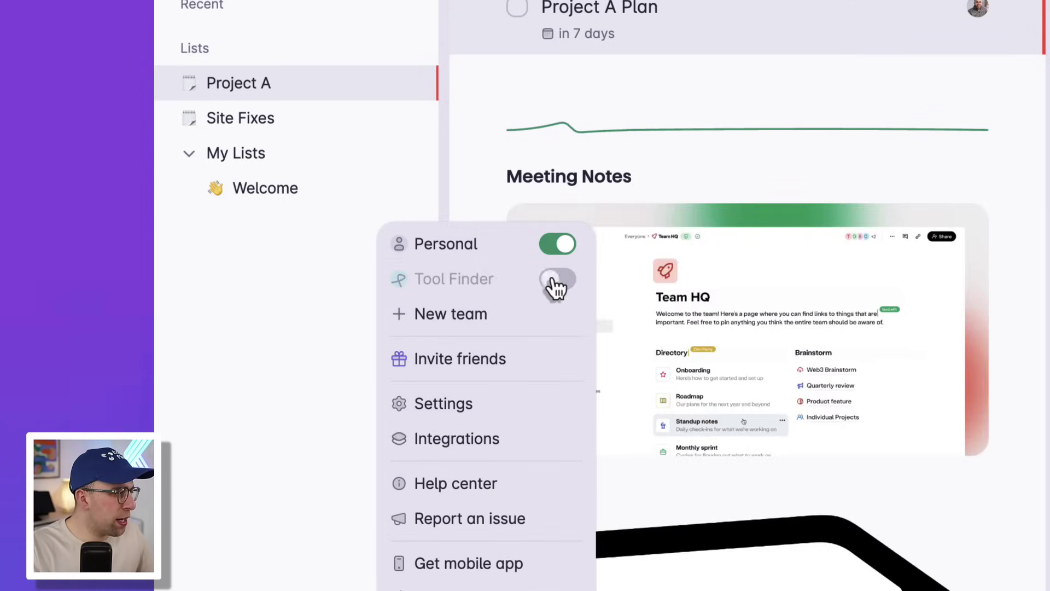
left_click(485, 283)
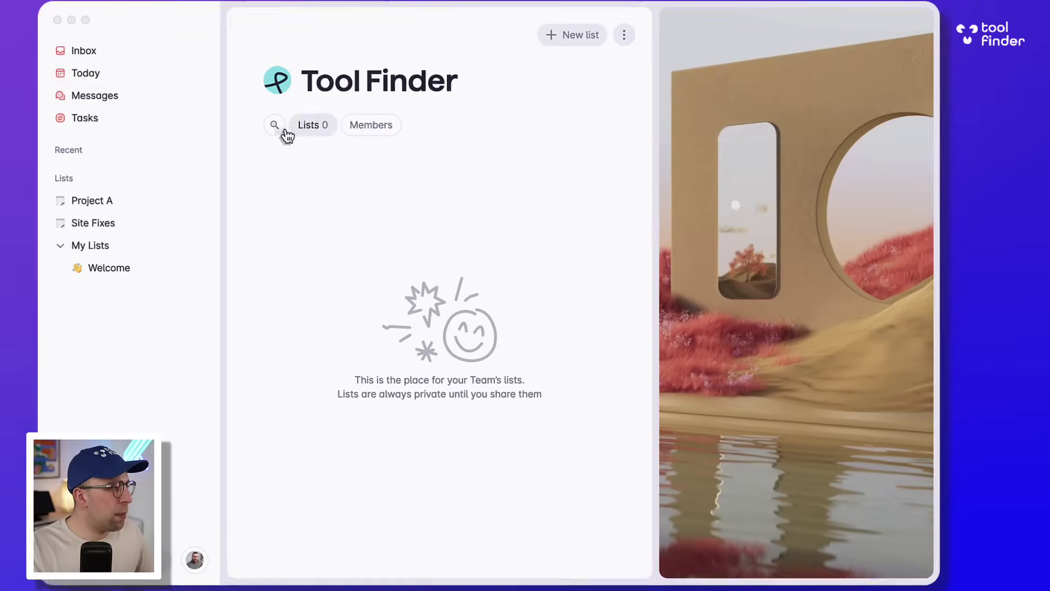
Browse all lists and open the Welcome list.
left_click(99, 187)
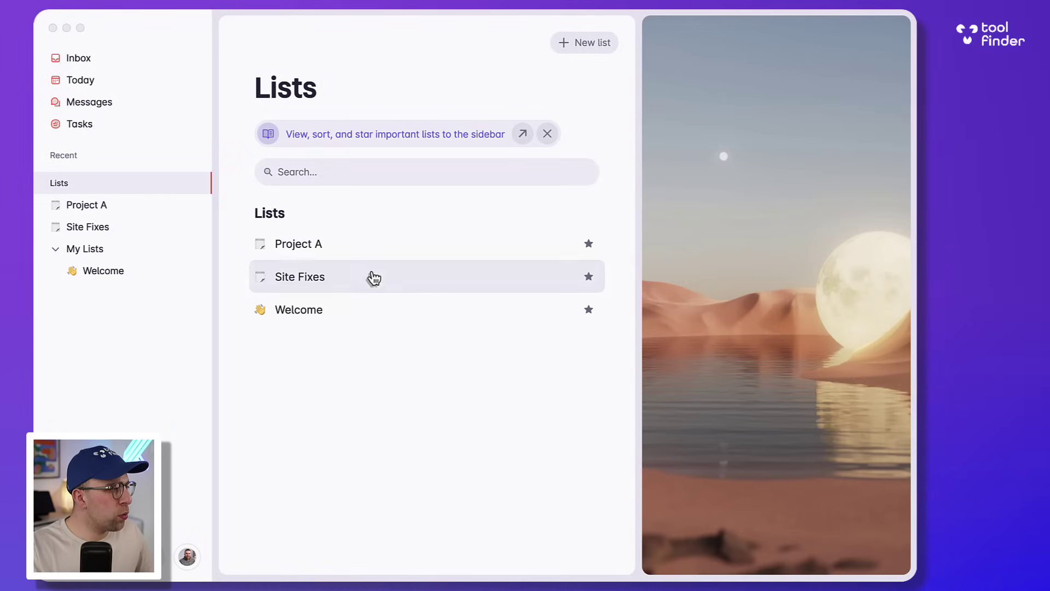
left_click(374, 310)
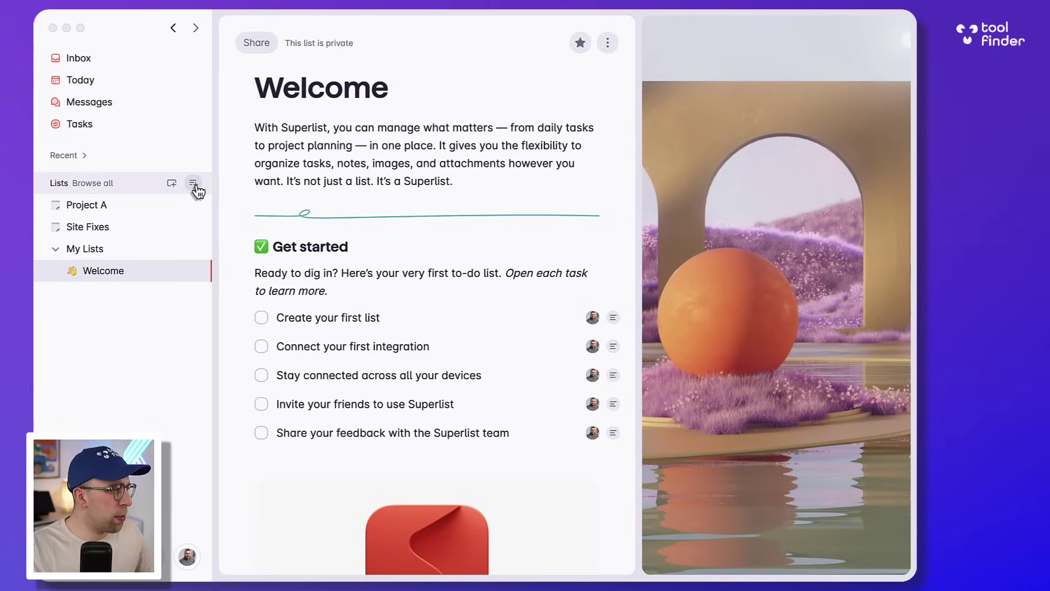
Hide the personal lists from the account menu.
left_click(187, 556)
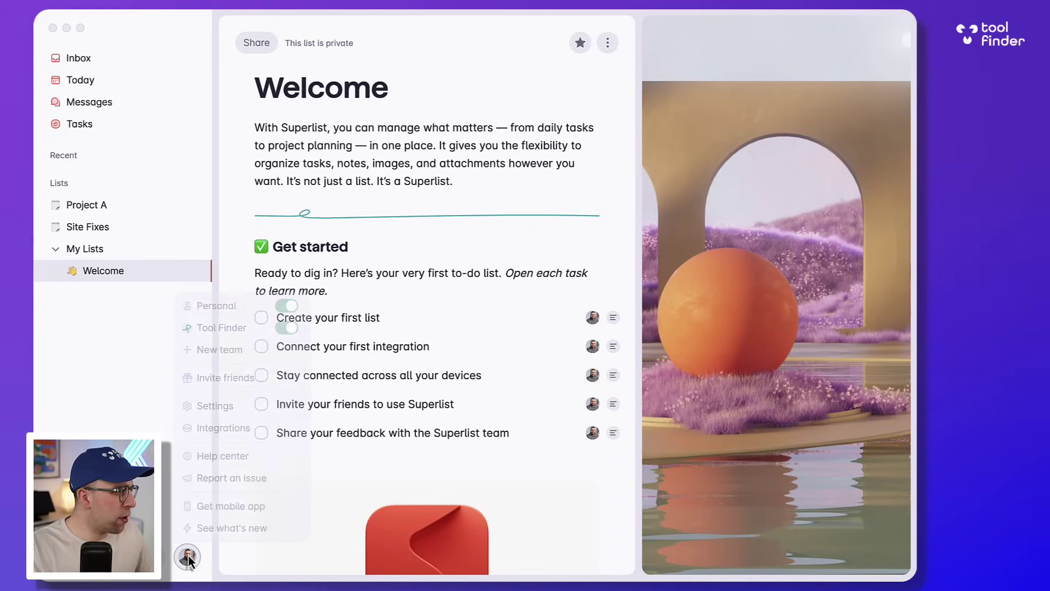
left_click(285, 306)
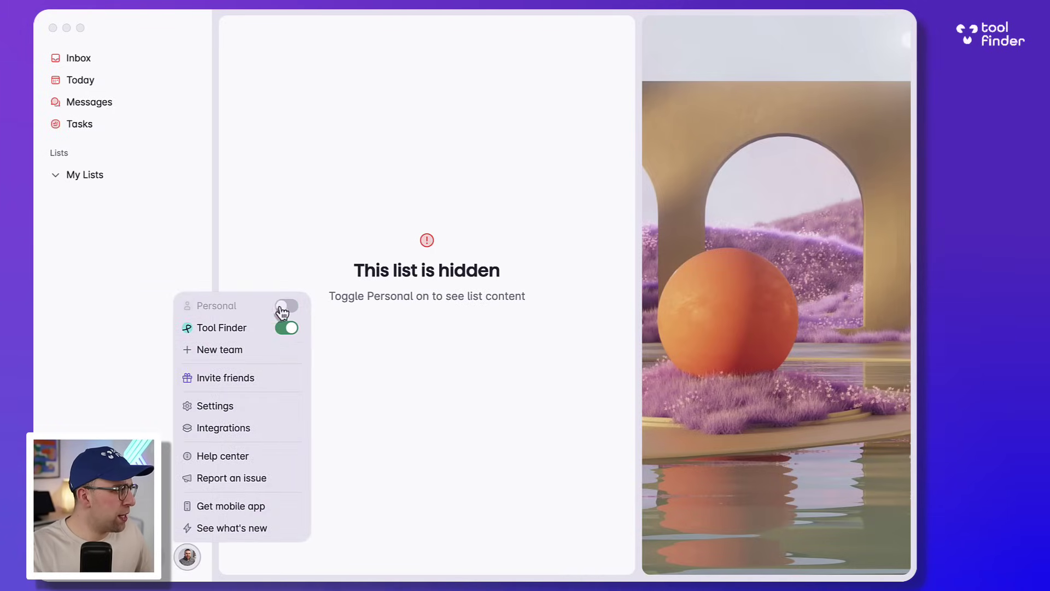
left_click(130, 203)
Create a new list titled Tool Finder Reviews and review its sharing options.
left_click(193, 173)
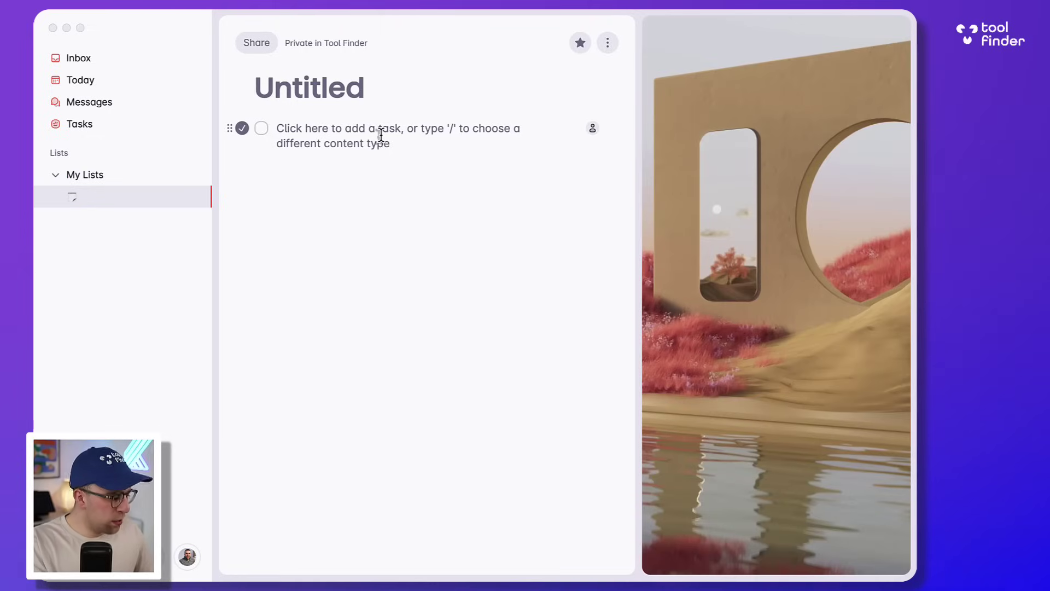
type("Tool Finder R")
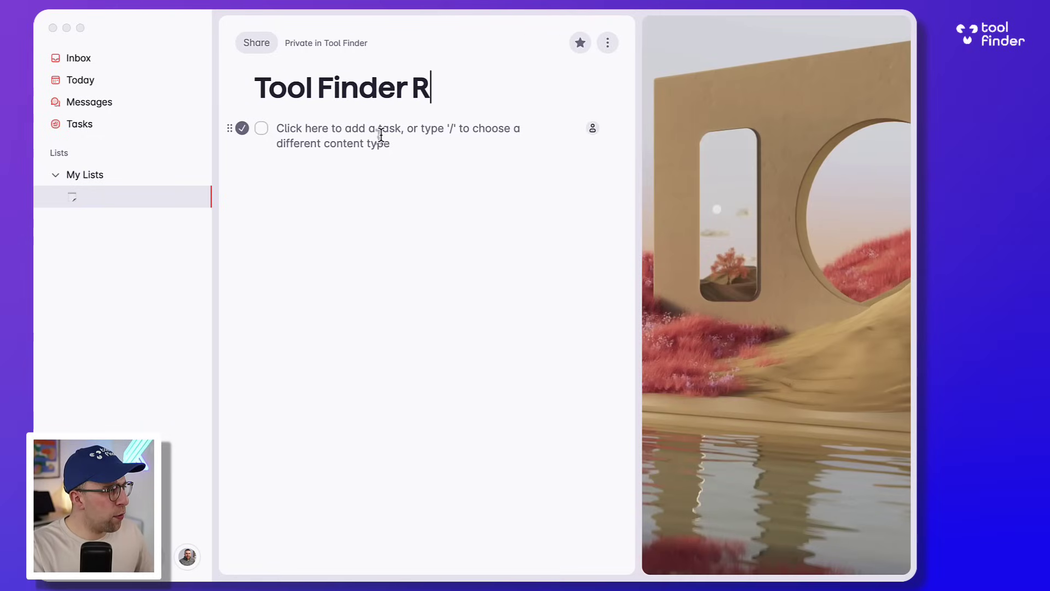
type("eviews")
key("Return")
left_click(255, 43)
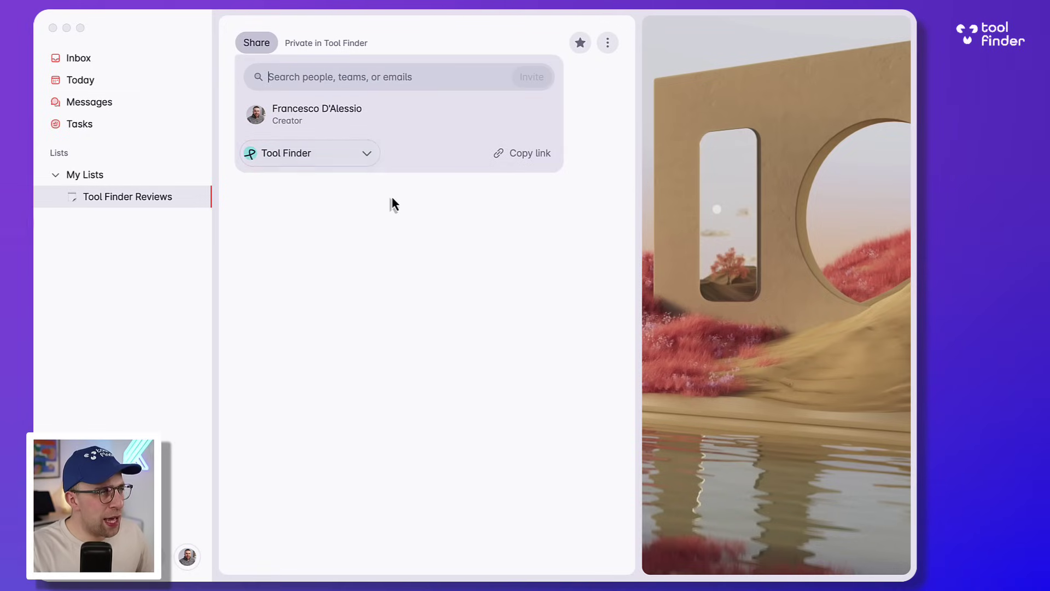
left_click(397, 231)
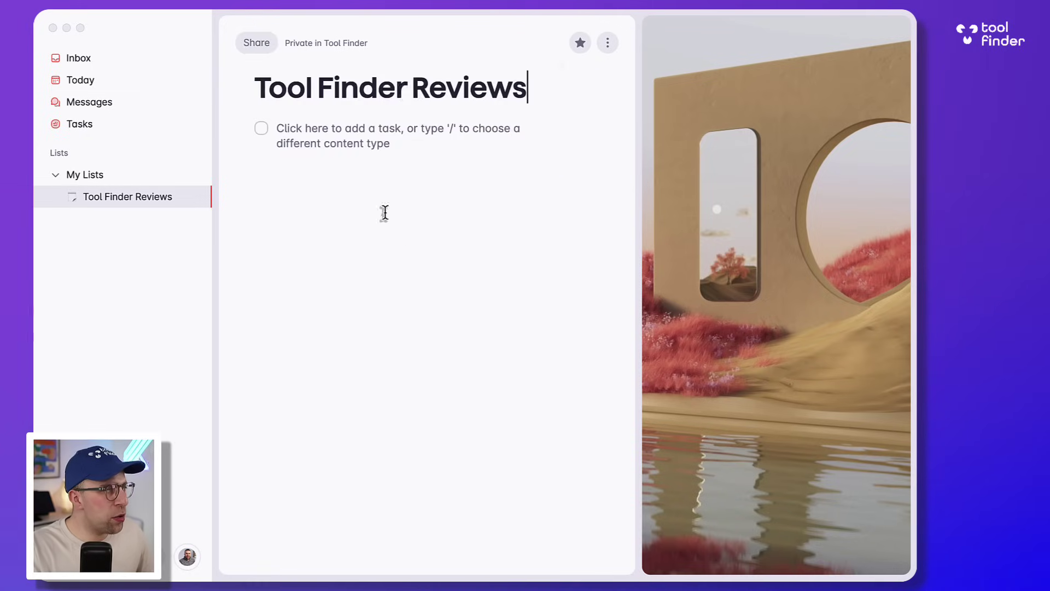
left_click(187, 558)
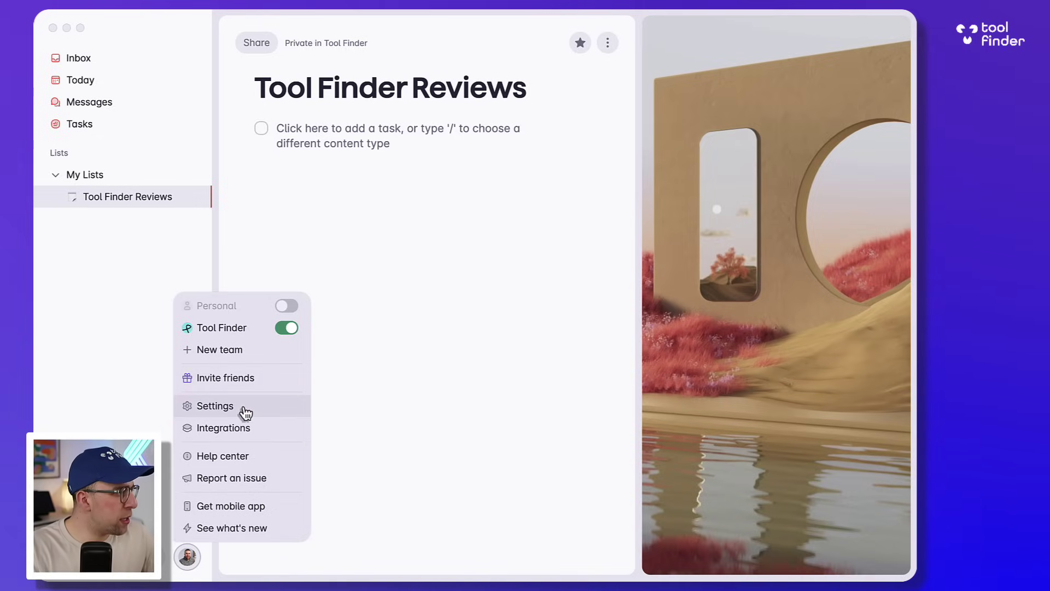
View the Finish Site Audit message in Messages, then bring up the account menu.
left_click(135, 107)
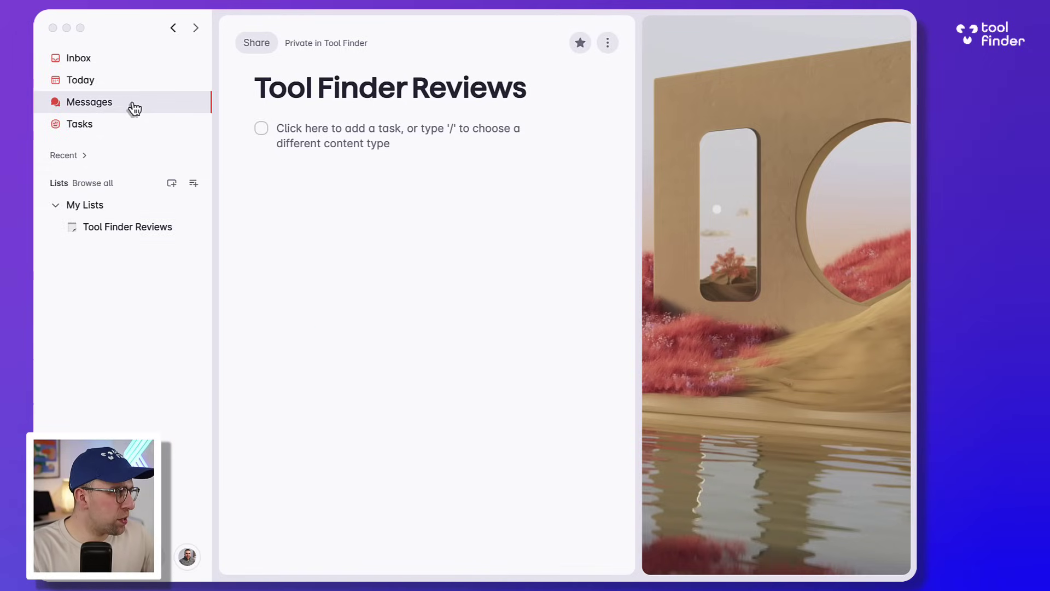
left_click(433, 156)
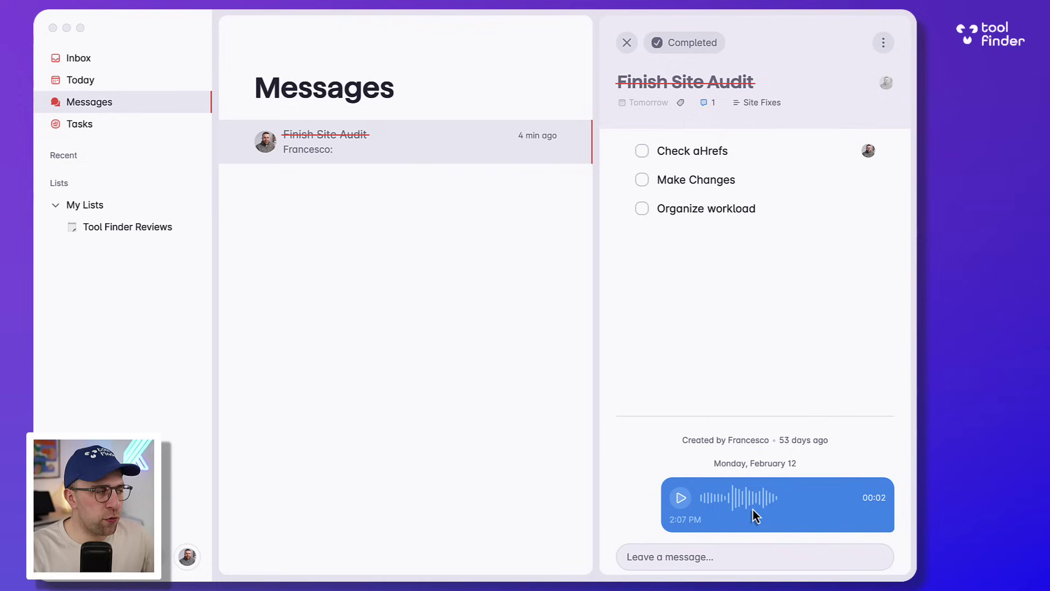
left_click(187, 556)
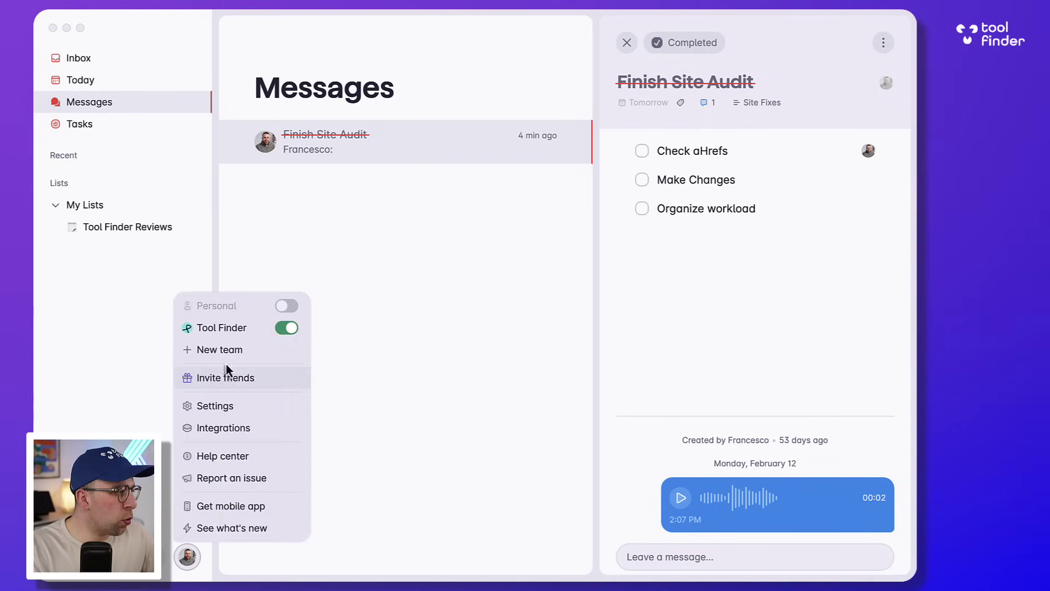
Browse the Settings tabs: Features, Subscription and Integrations.
left_click(215, 405)
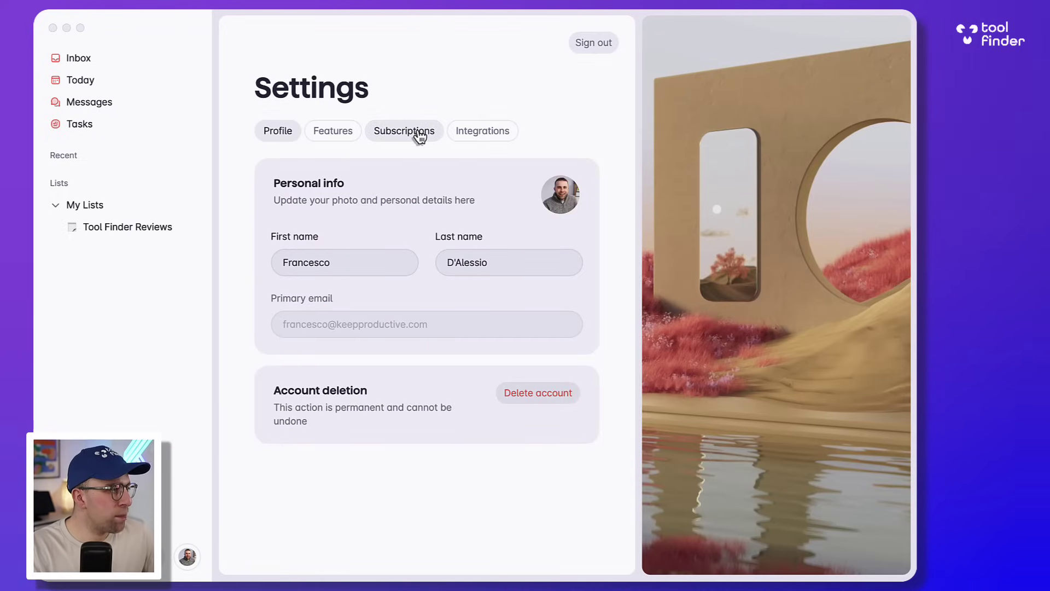
left_click(349, 136)
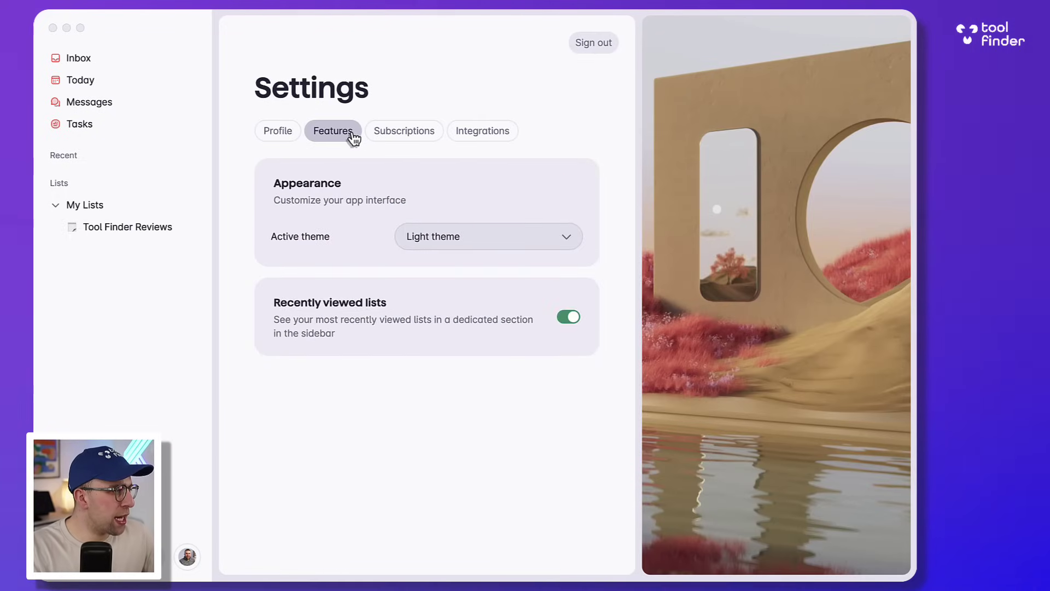
left_click(402, 133)
left_click(470, 133)
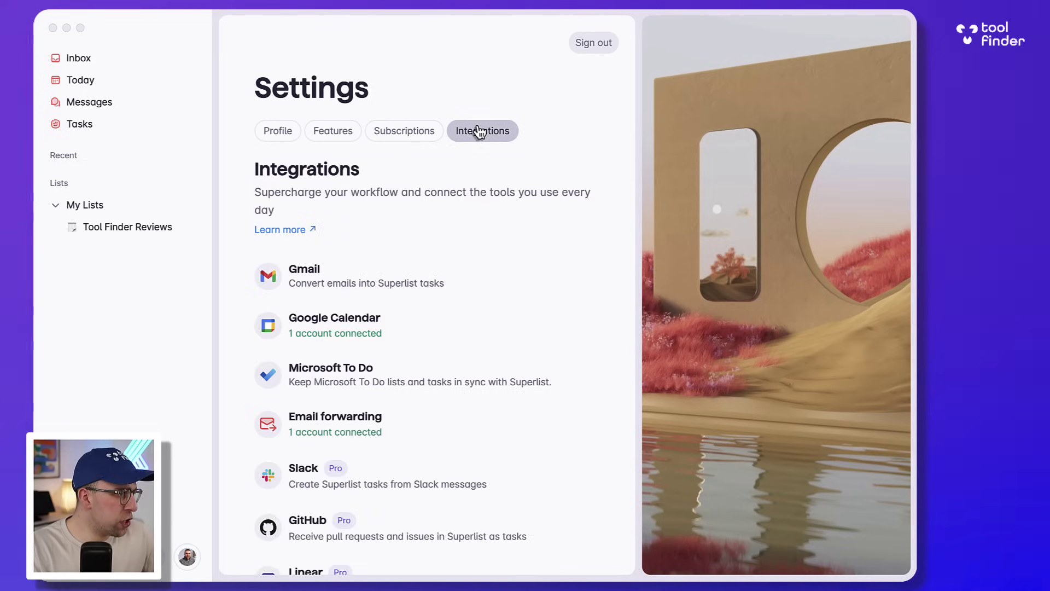
scroll(452, 296, "down", 2)
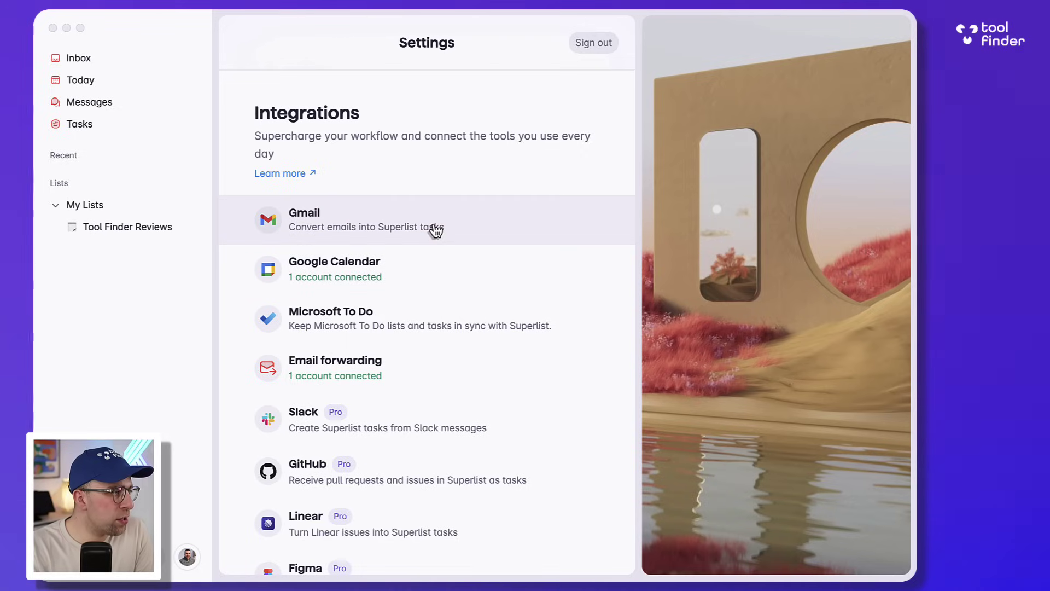
Review the Gmail, Google Calendar, Microsoft To Do and Email forwarding integration details.
left_click(404, 238)
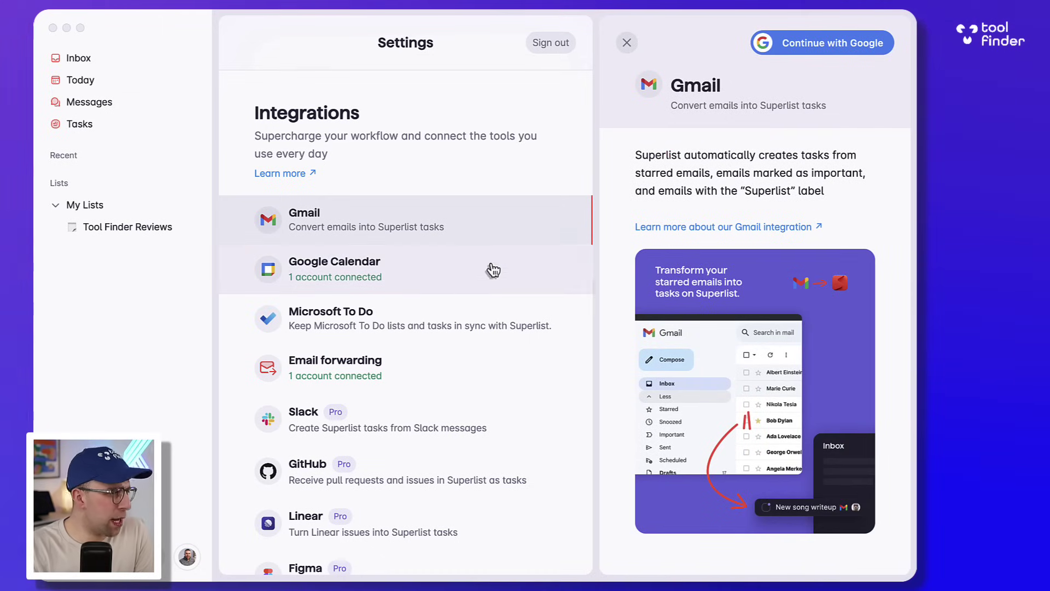
left_click(469, 282)
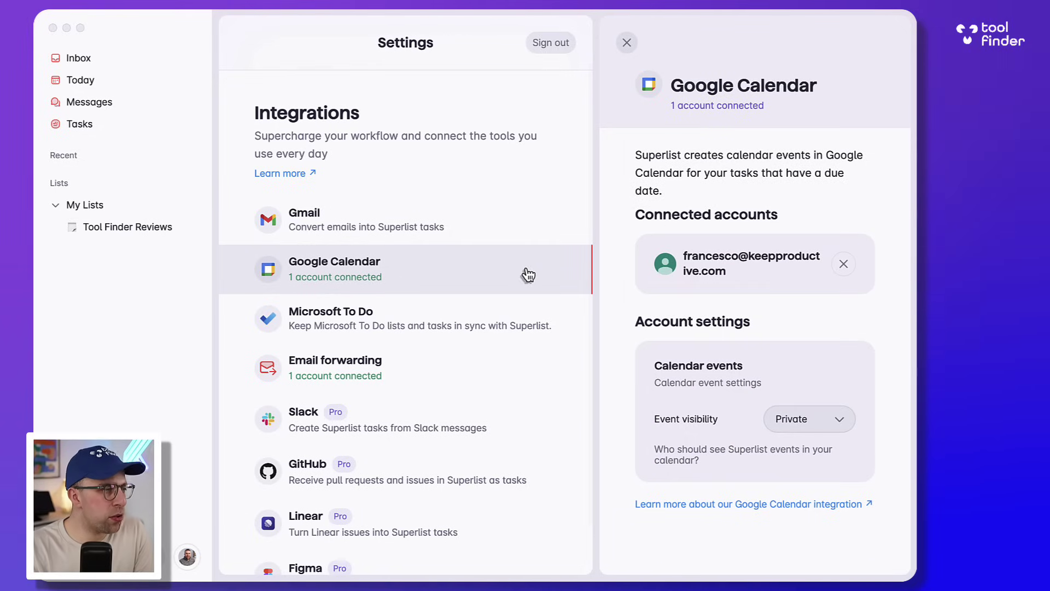
left_click(496, 331)
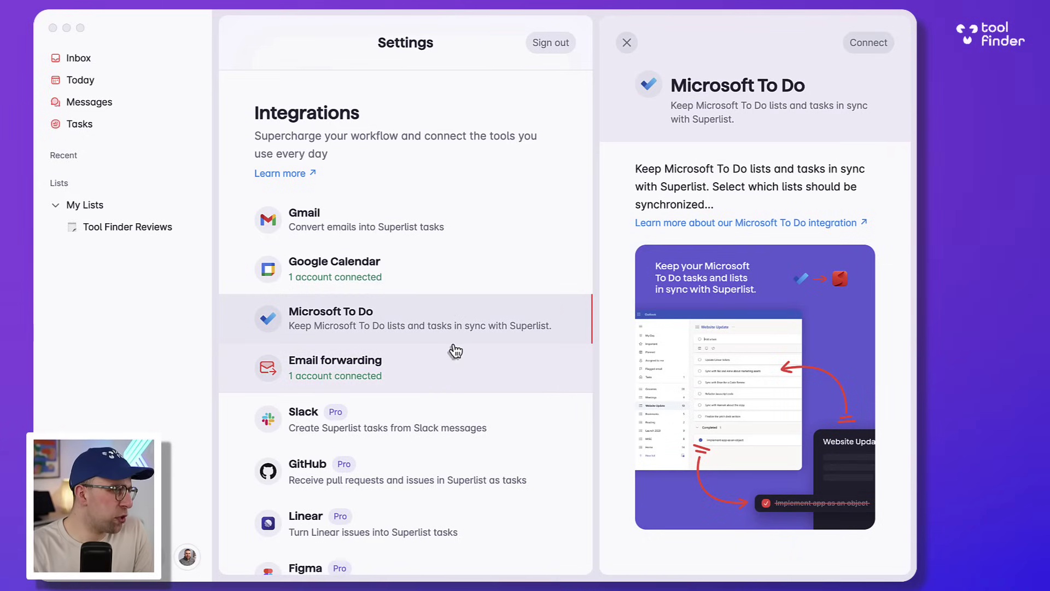
left_click(435, 383)
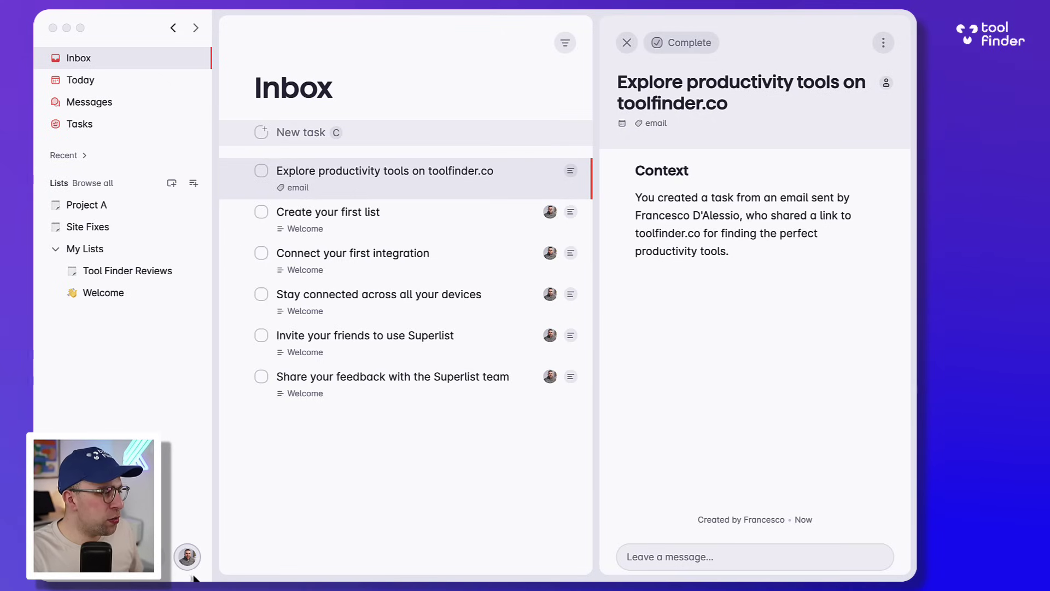
Return to the Integrations settings via the account menu.
left_click(188, 556)
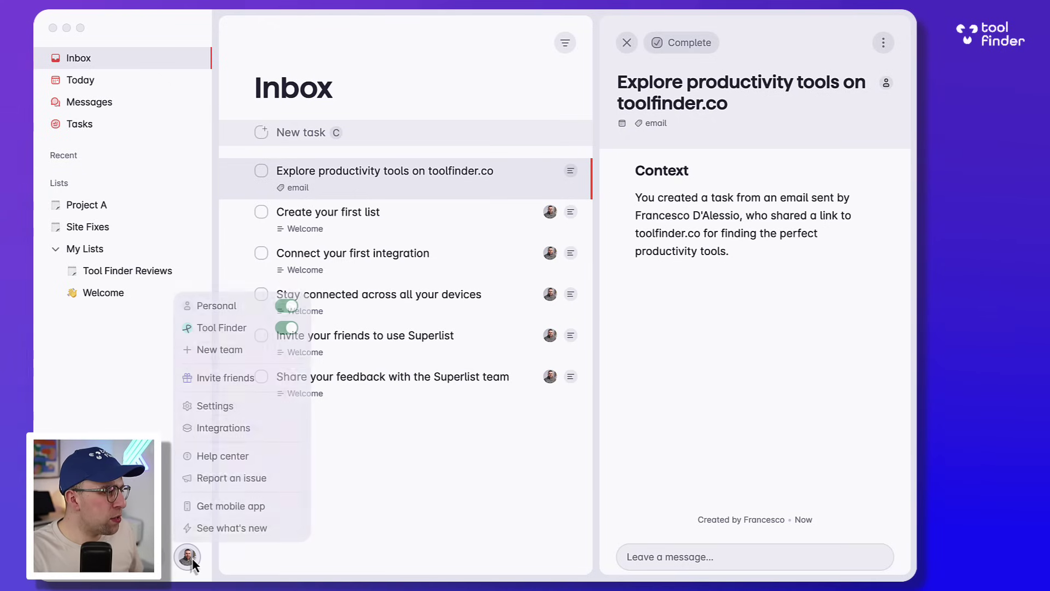
left_click(247, 429)
Review the Email forwarding, Slack, GitHub, Linear and Figma integrations, then go to Today's tasks.
left_click(428, 427)
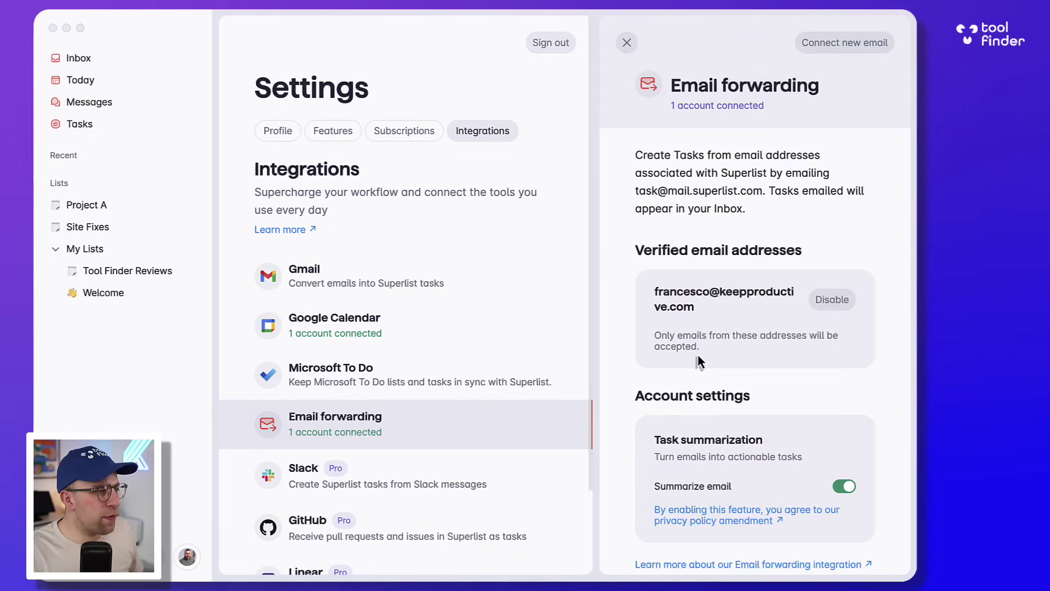
scroll(697, 354, "down", 2)
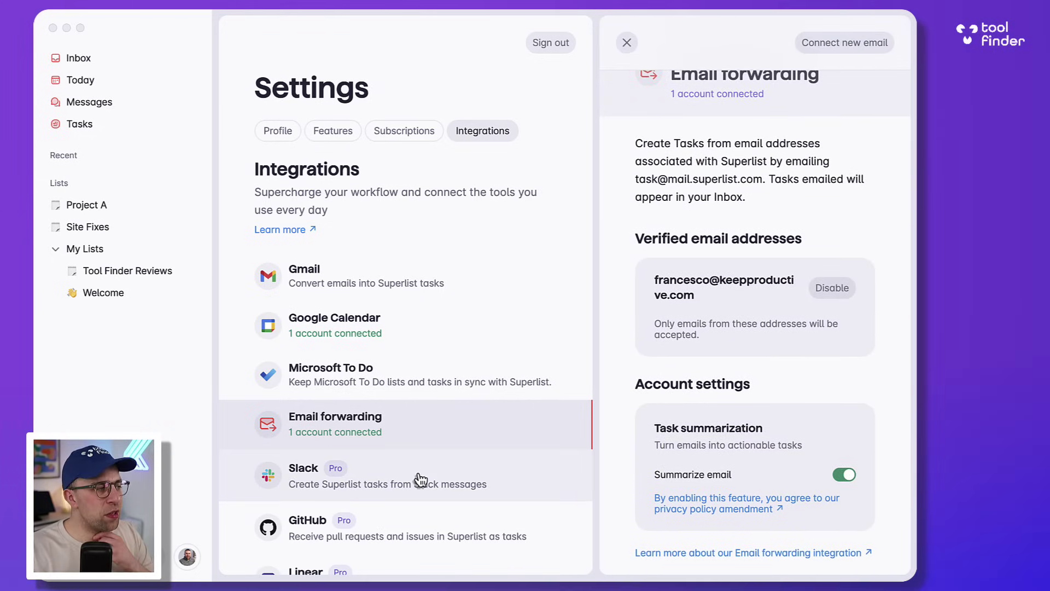
scroll(420, 476, "down", 2)
left_click(419, 395)
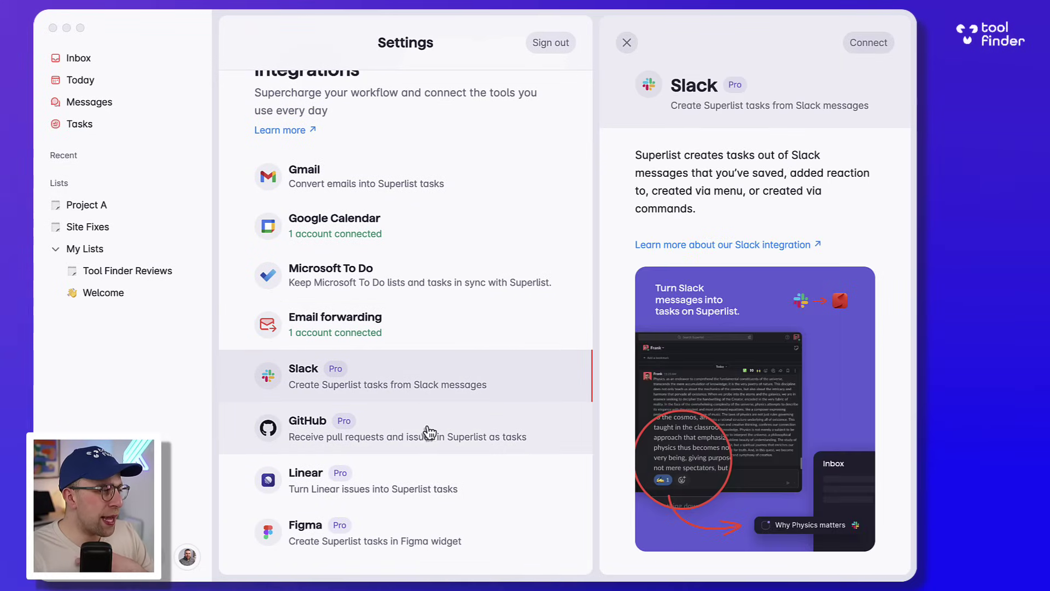
scroll(724, 204, "down", 2)
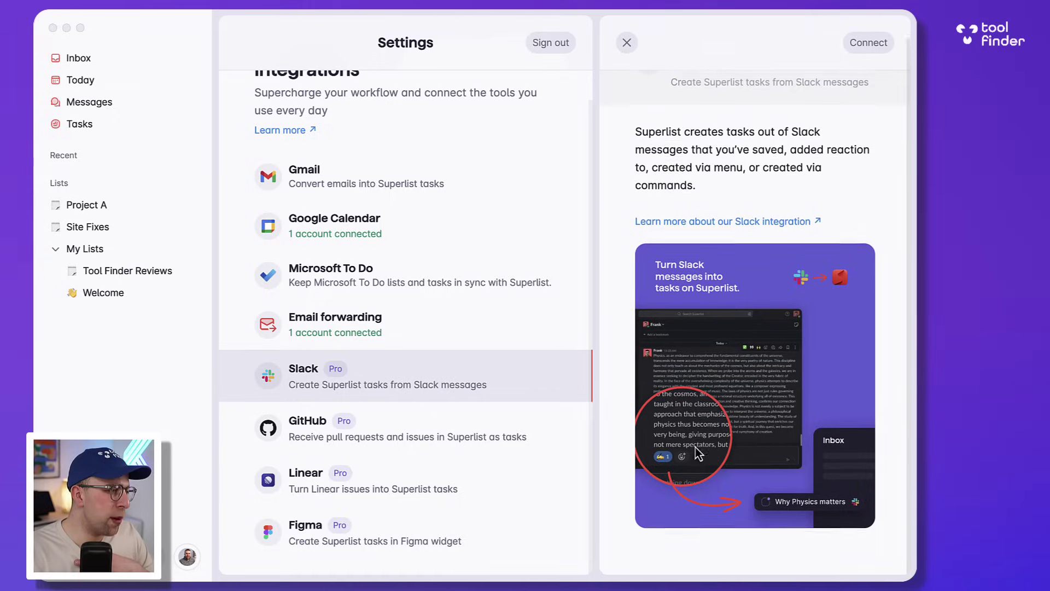
scroll(723, 204, "up", 2)
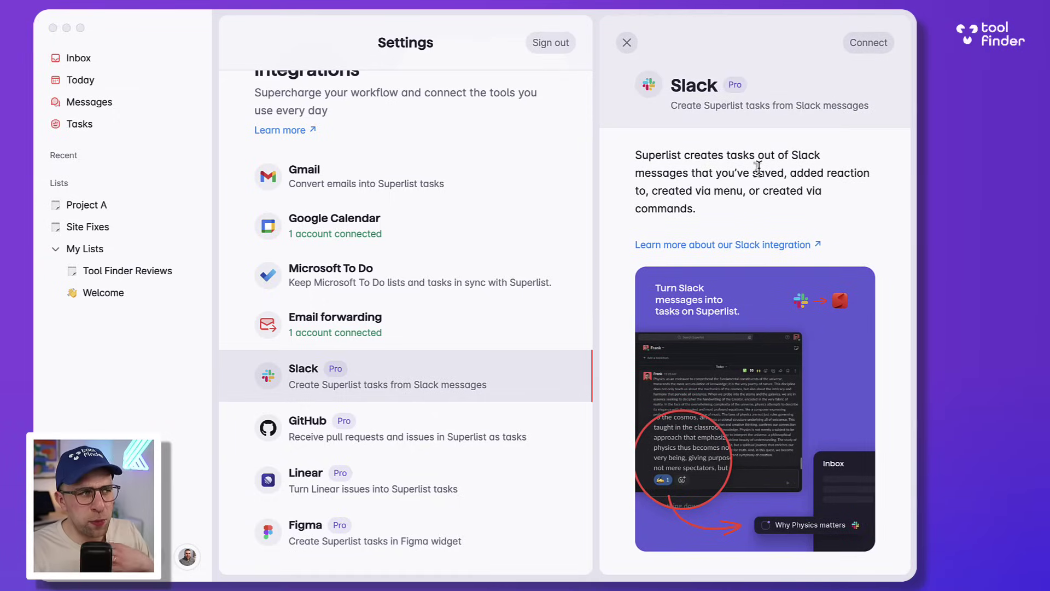
left_click(445, 436)
left_click(441, 487)
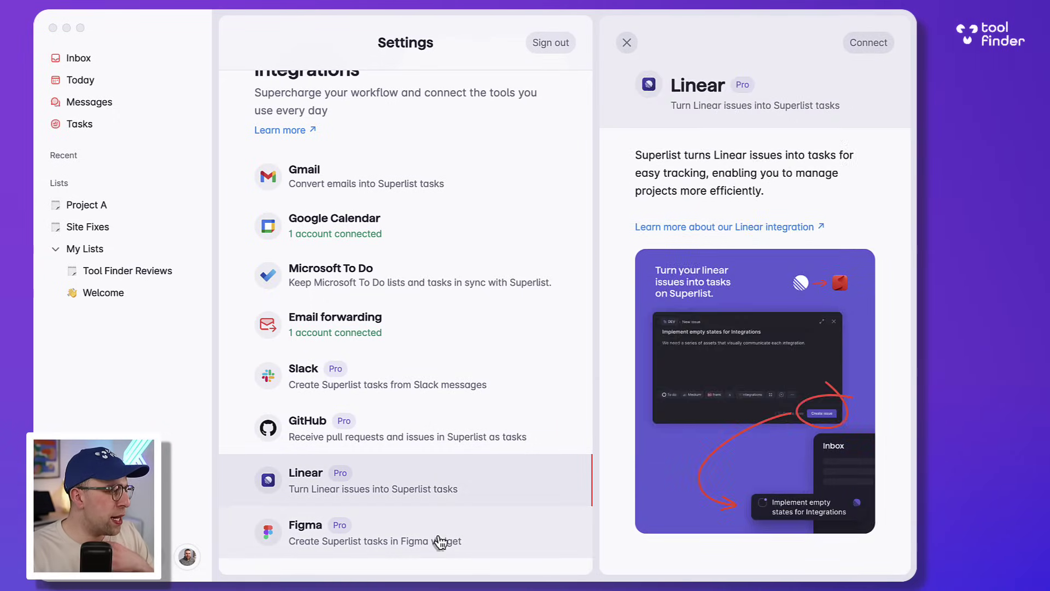
left_click(440, 534)
scroll(443, 429, "up", 2)
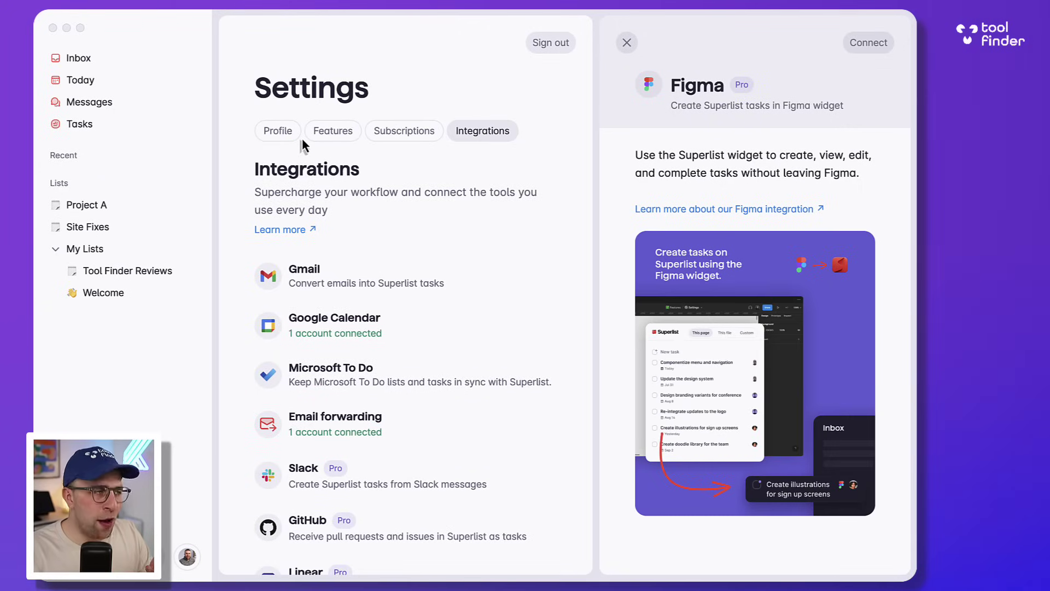
mouse_move(168, 108)
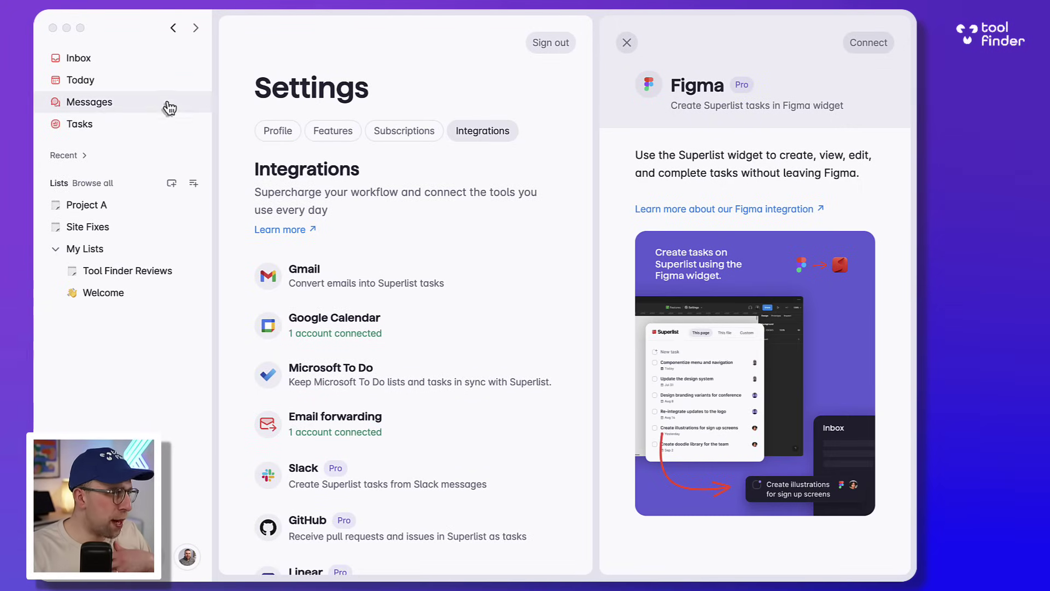
left_click(157, 80)
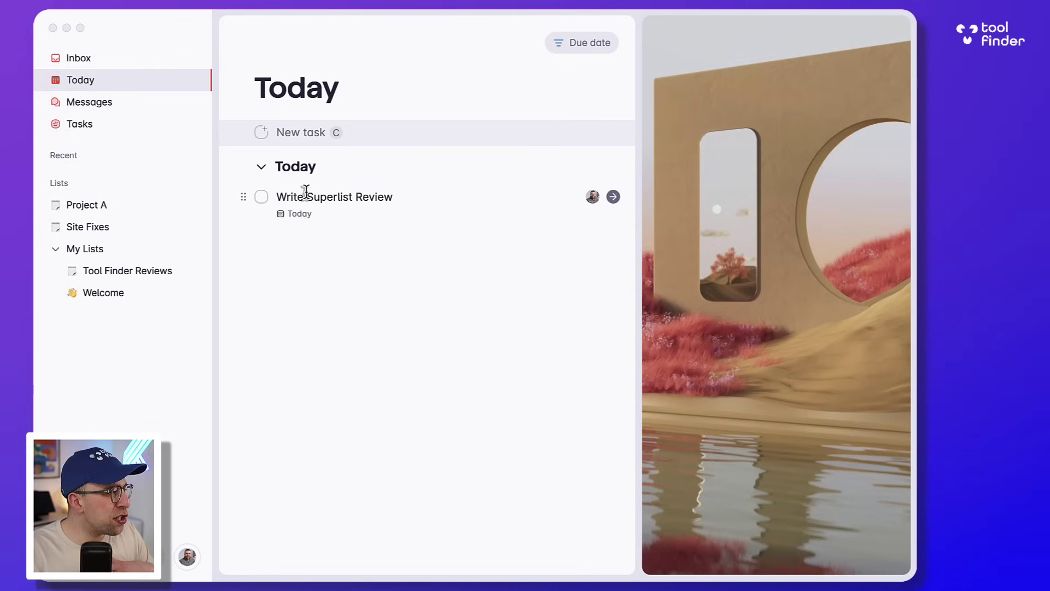
Check the All tasks view, switch off the Tool Finder team and go to the Inbox.
mouse_move(123, 165)
left_click(160, 129)
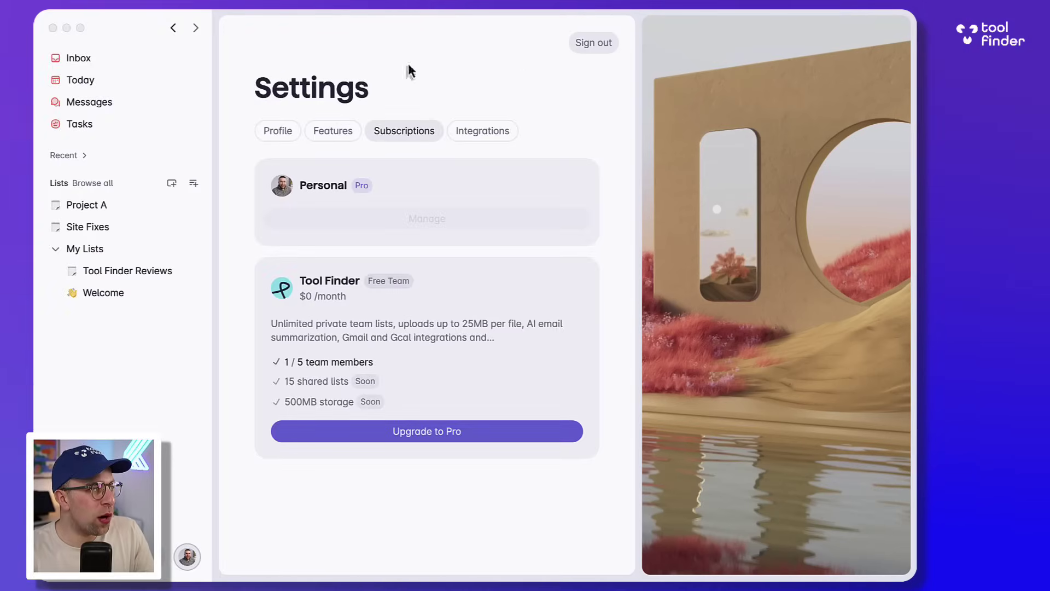
left_click(174, 85)
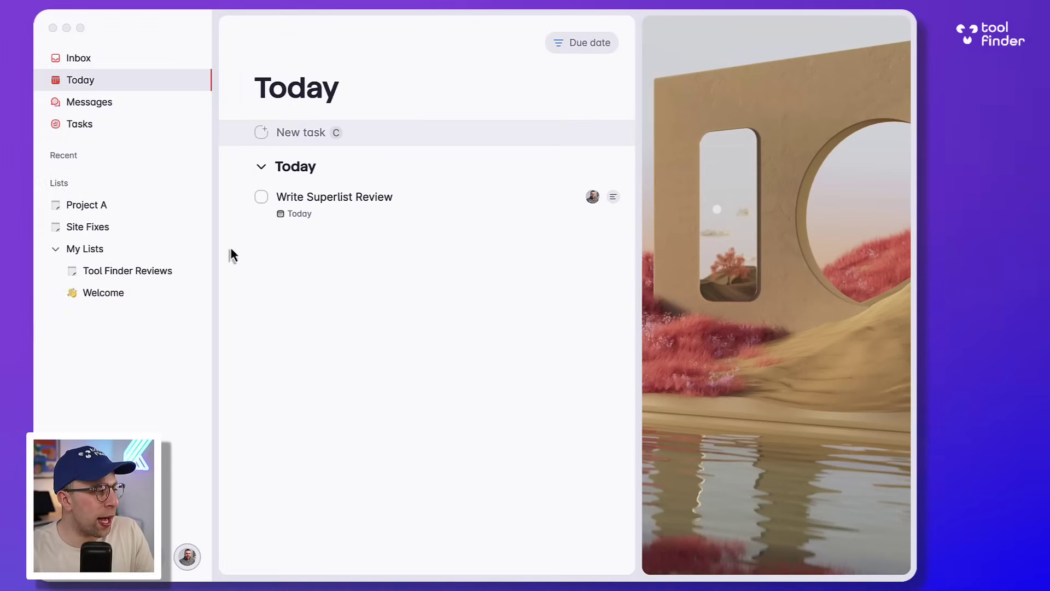
left_click(187, 556)
left_click(287, 328)
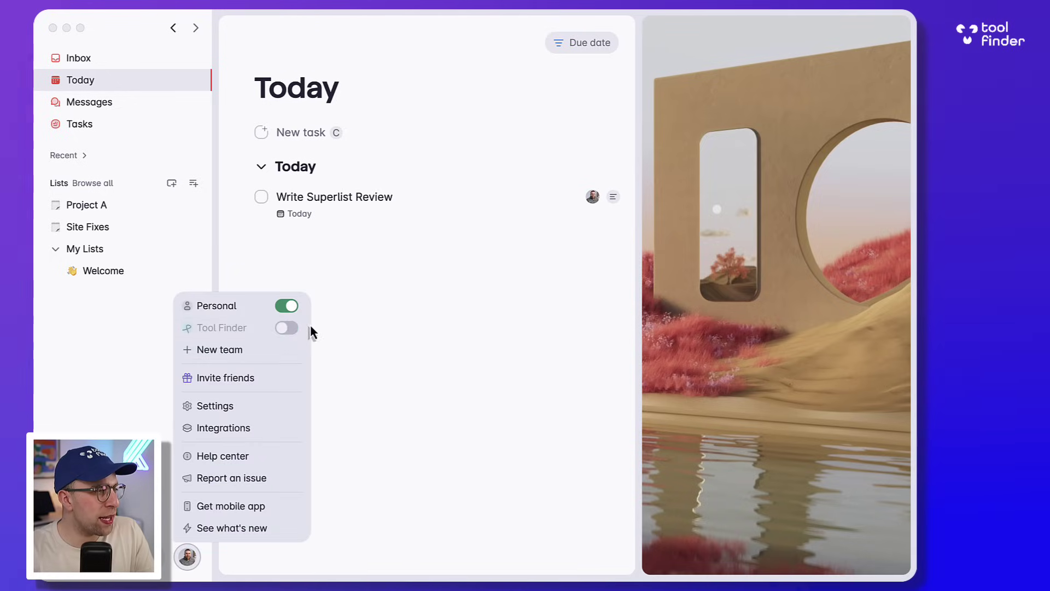
left_click(165, 63)
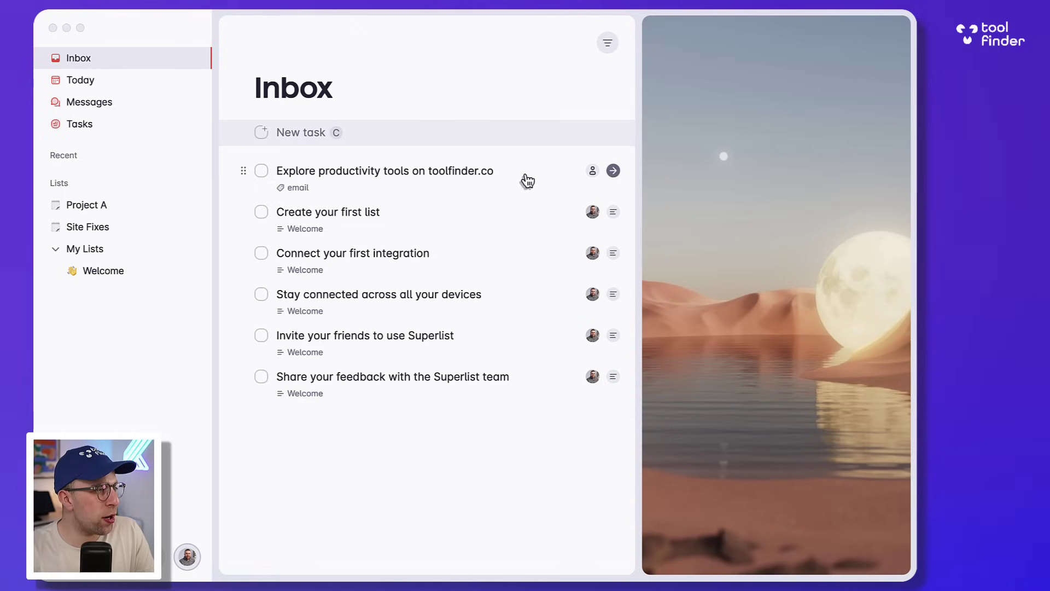
Assign the first Inbox task to the team member, then leave it unassigned.
left_click(592, 171)
left_click(622, 222)
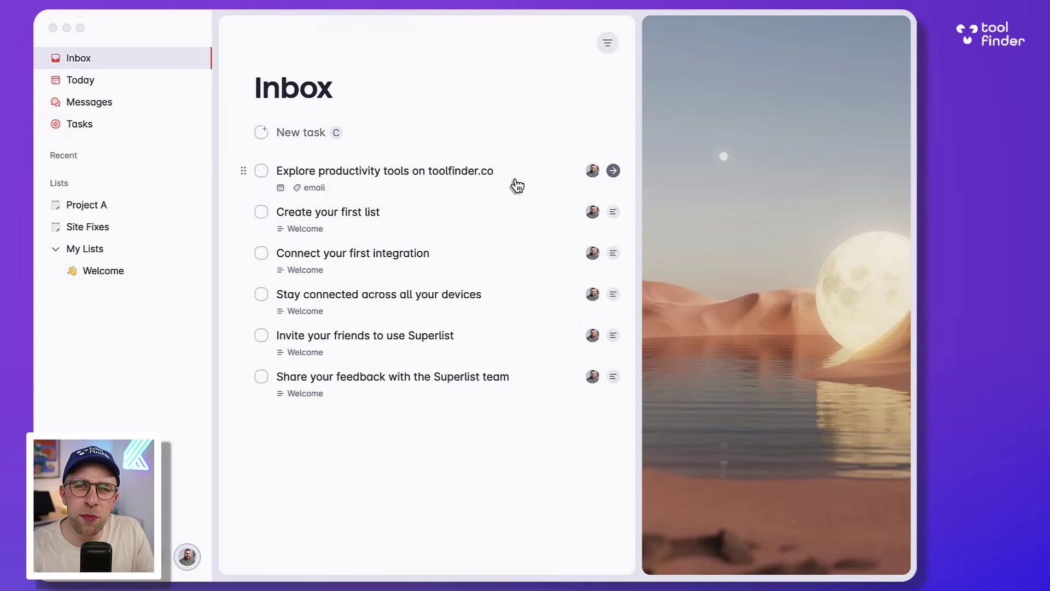
left_click(593, 171)
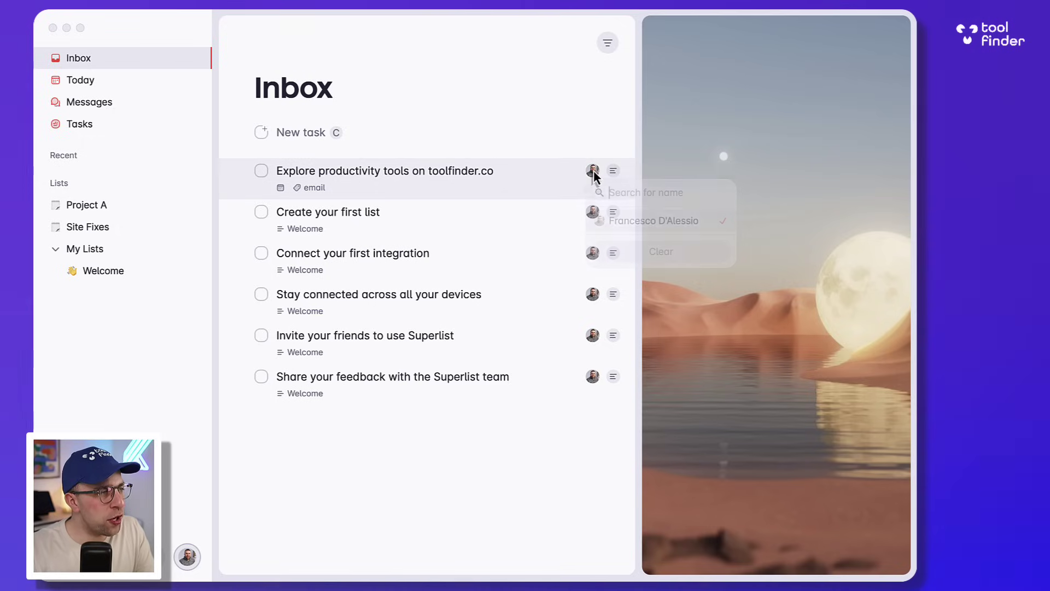
left_click(598, 133)
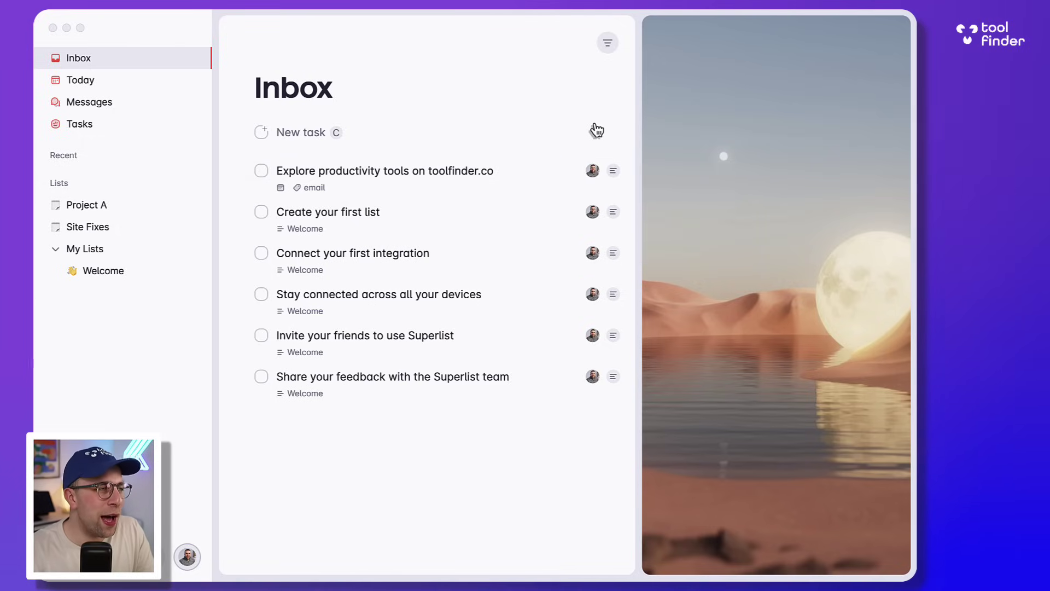
left_click(593, 172)
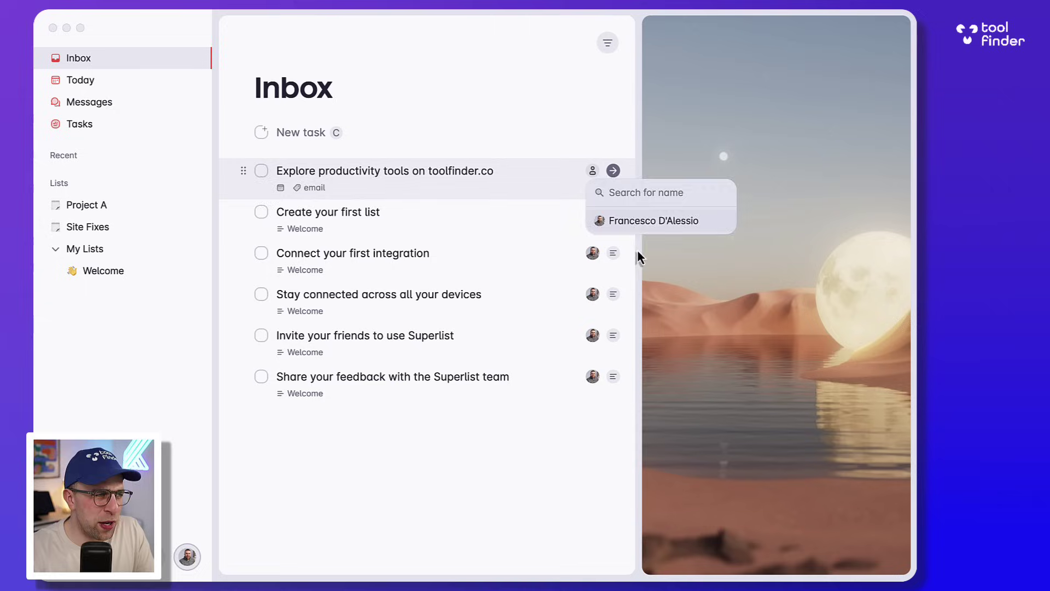
left_click(593, 115)
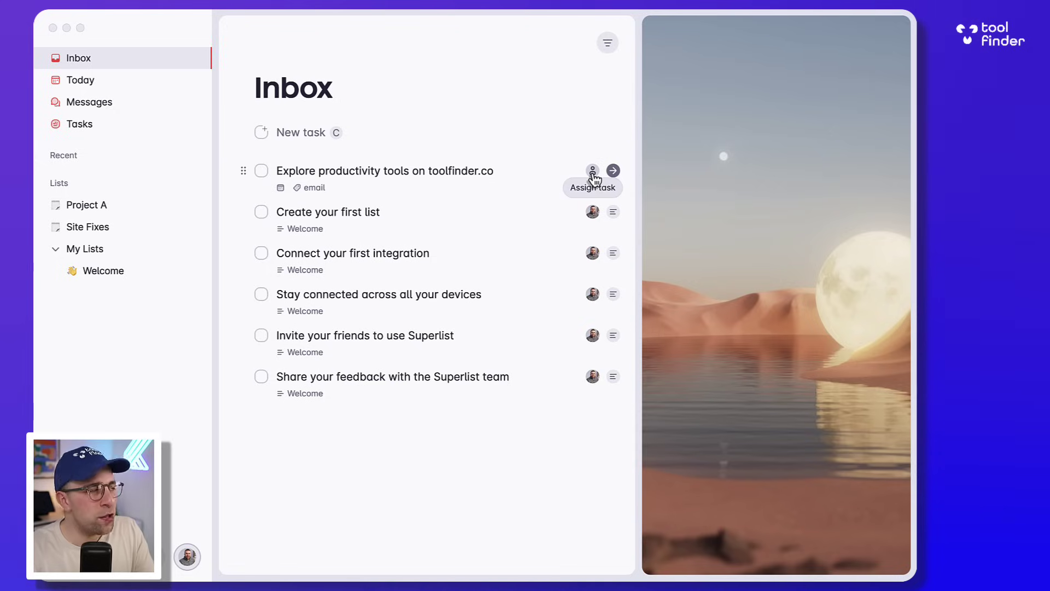
mouse_move(123, 124)
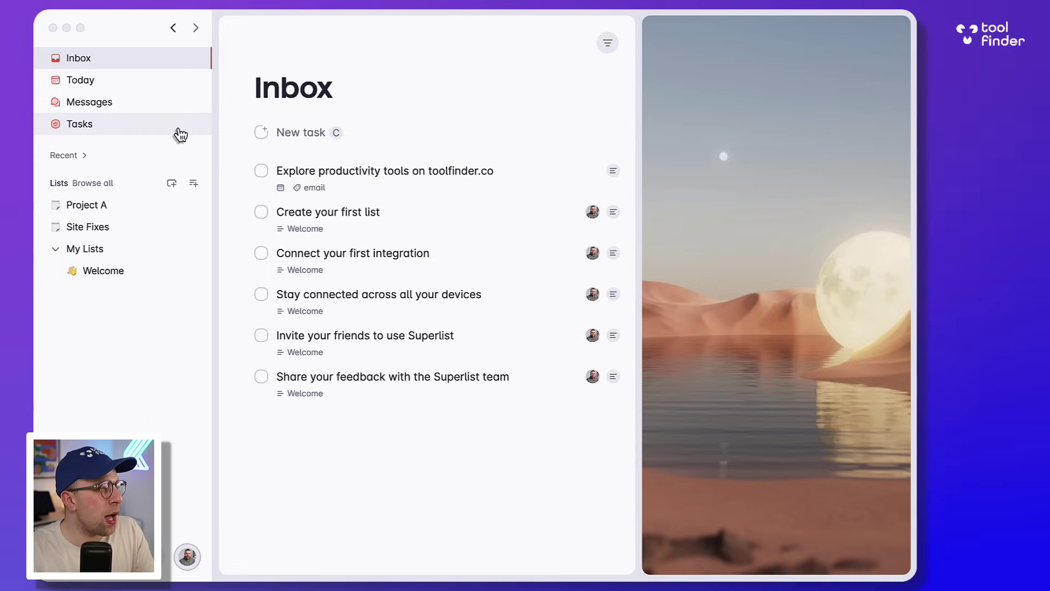
Open the Welcome list from the Recent section of the sidebar.
left_click(86, 156)
left_click(128, 185)
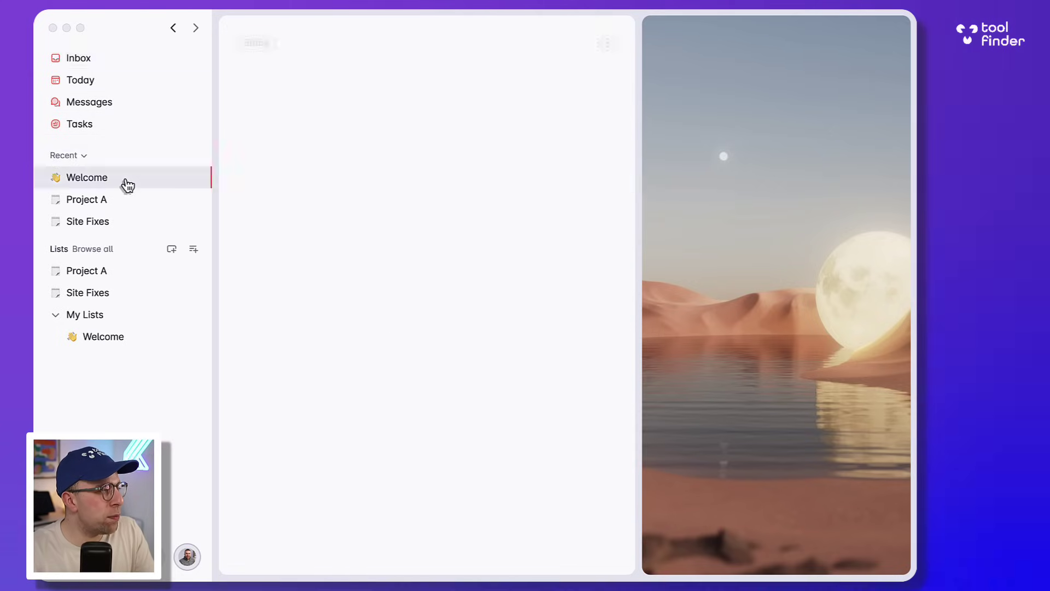
scroll(352, 332, "down", 3)
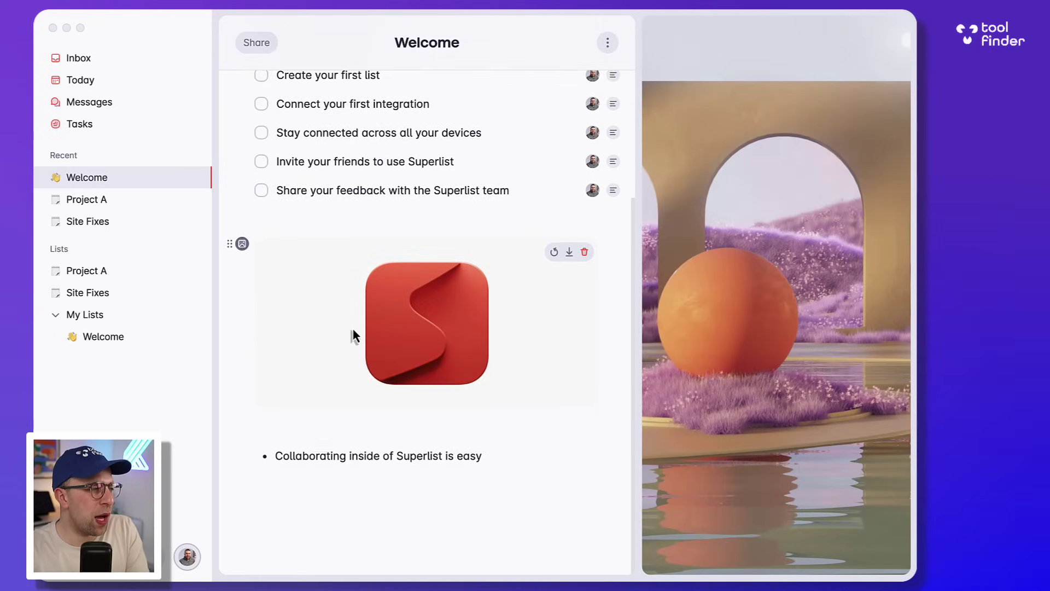
scroll(351, 328, "up", 1)
scroll(352, 327, "up", 2)
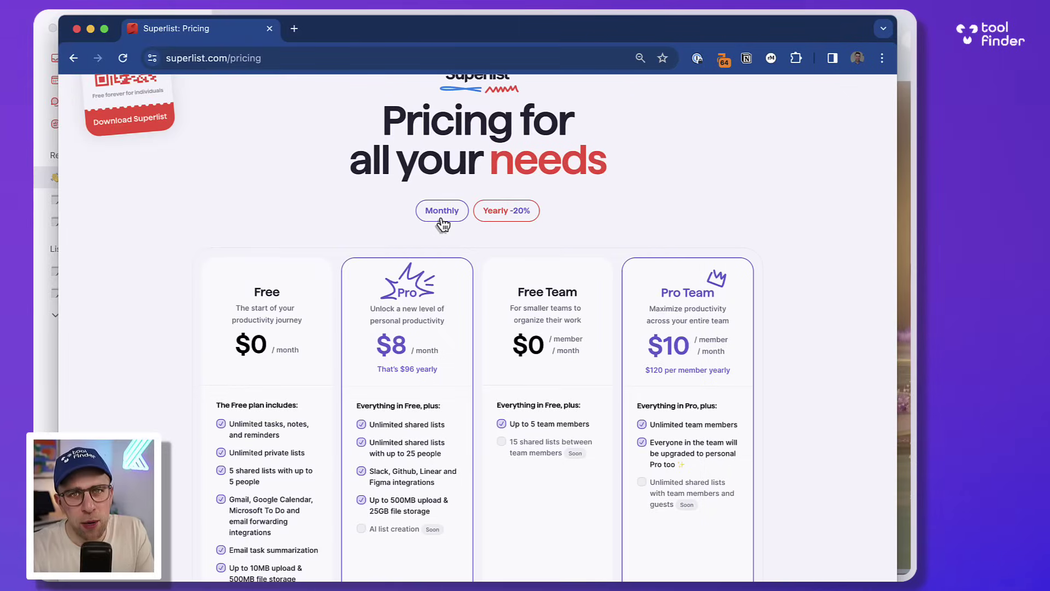
Switch the pricing page to Monthly billing, showing Pro at $10 and Pro Team at $12.
left_click(438, 216)
scroll(447, 257, "down", 2)
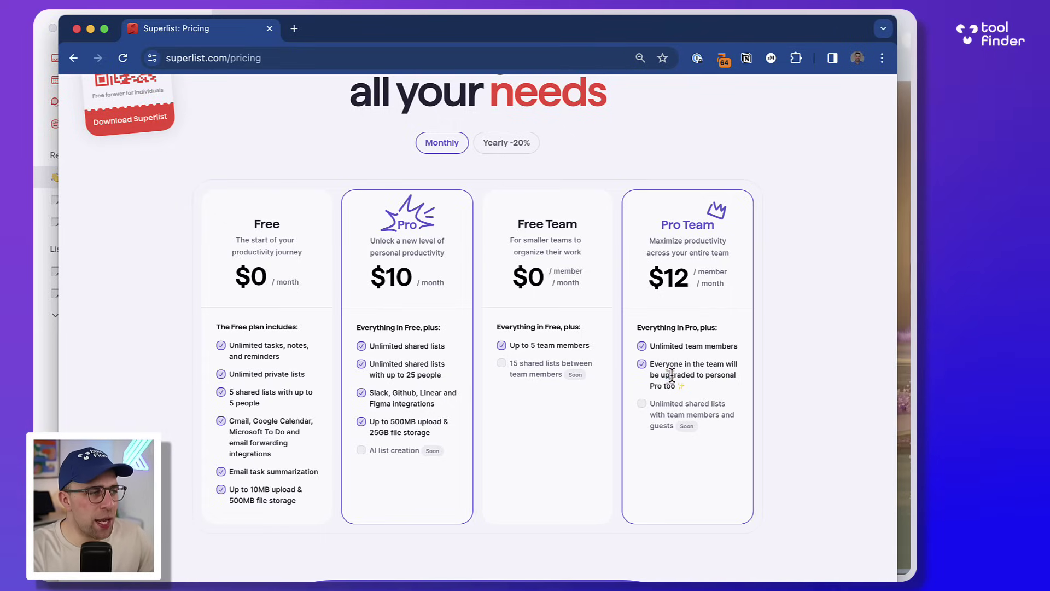
triple_click(671, 377)
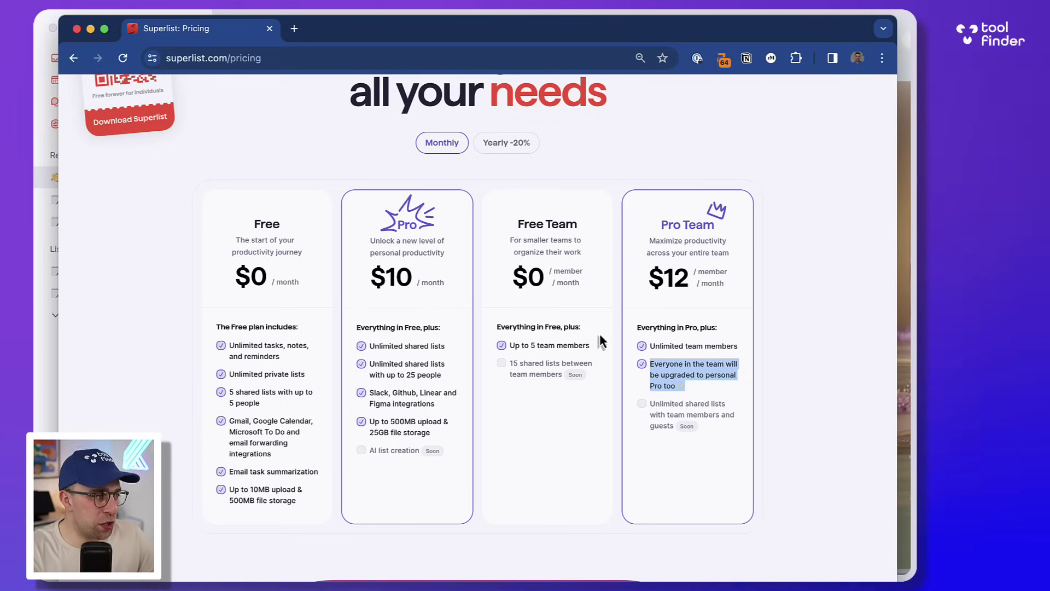
double_click(672, 414)
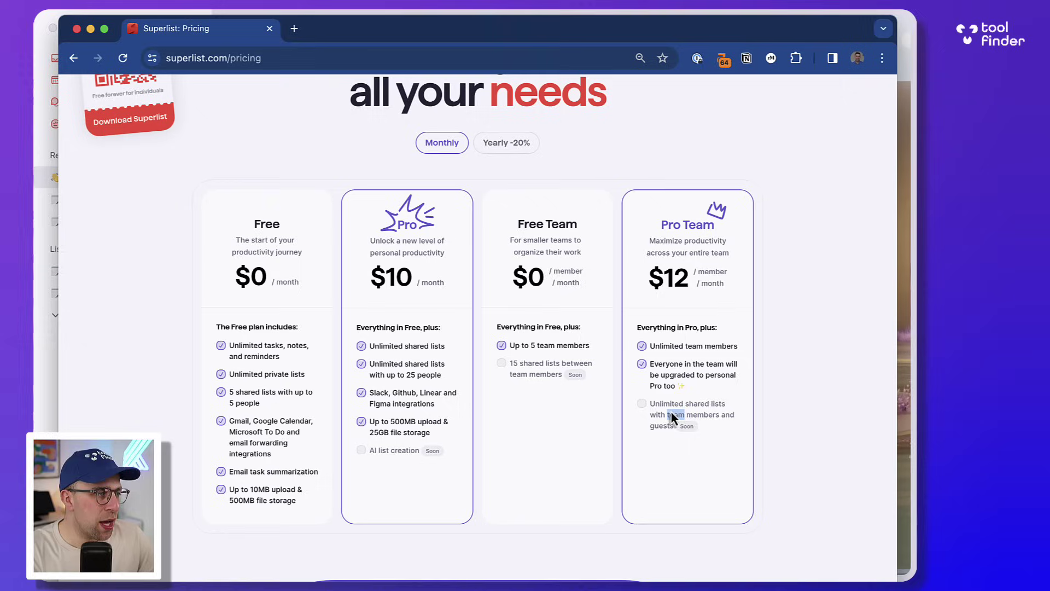
triple_click(672, 412)
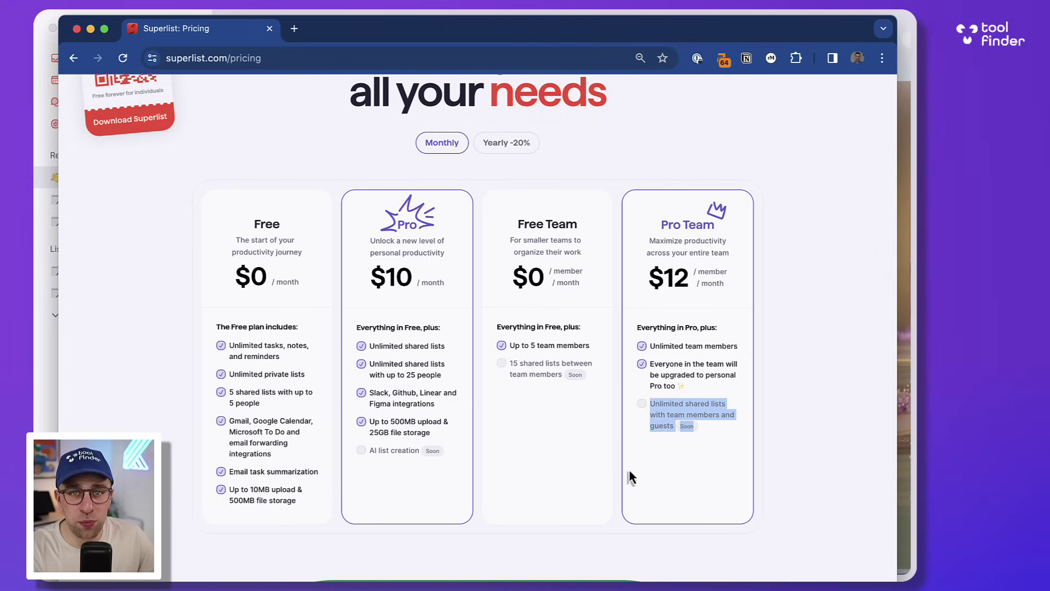
left_click(623, 199)
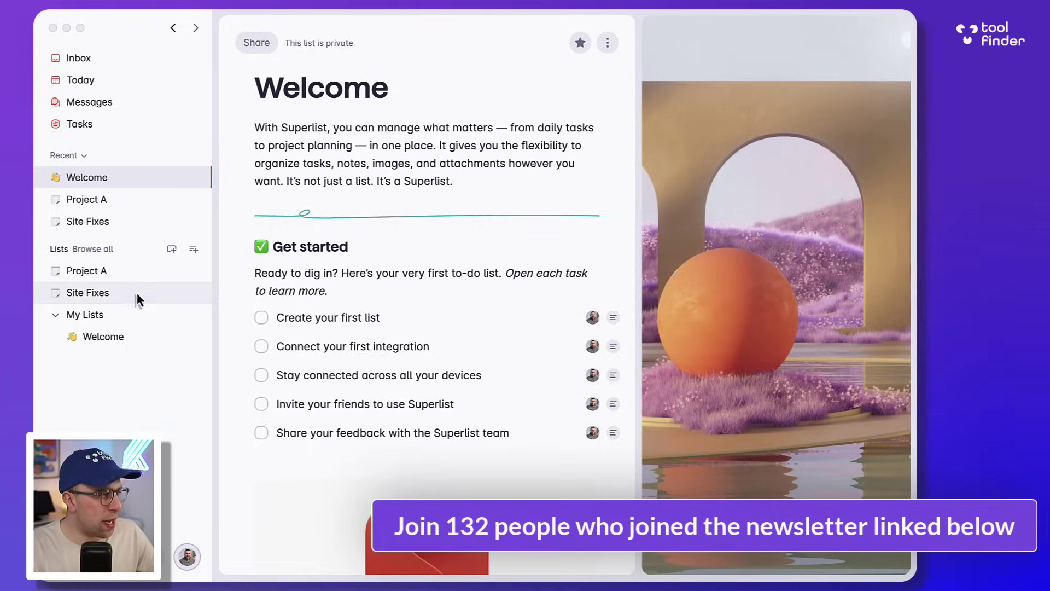
Create a new list 'Films I want to see' with the movie camera emoji as its icon.
left_click(136, 292)
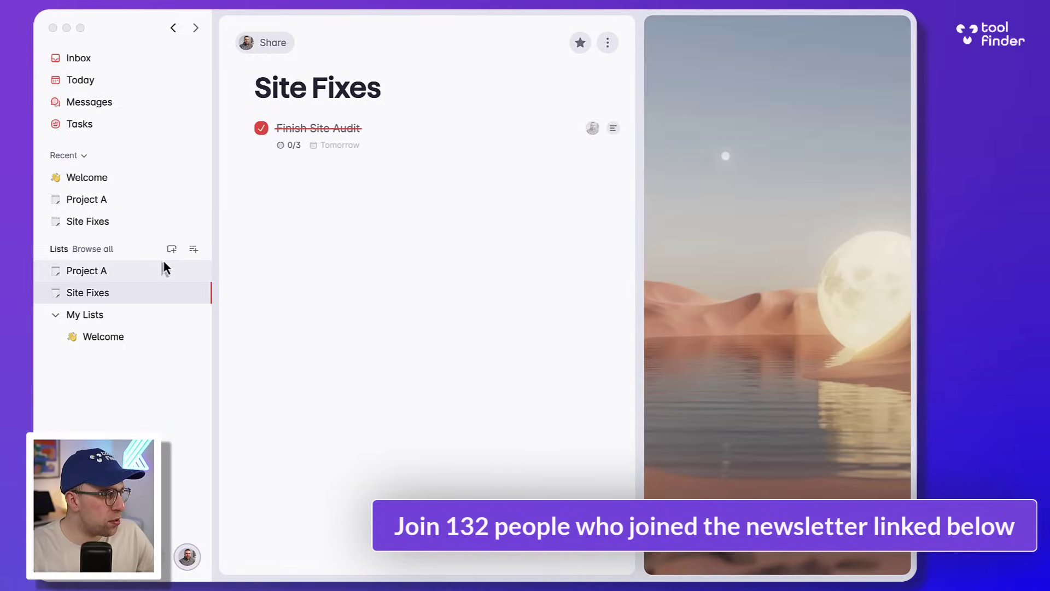
left_click(193, 250)
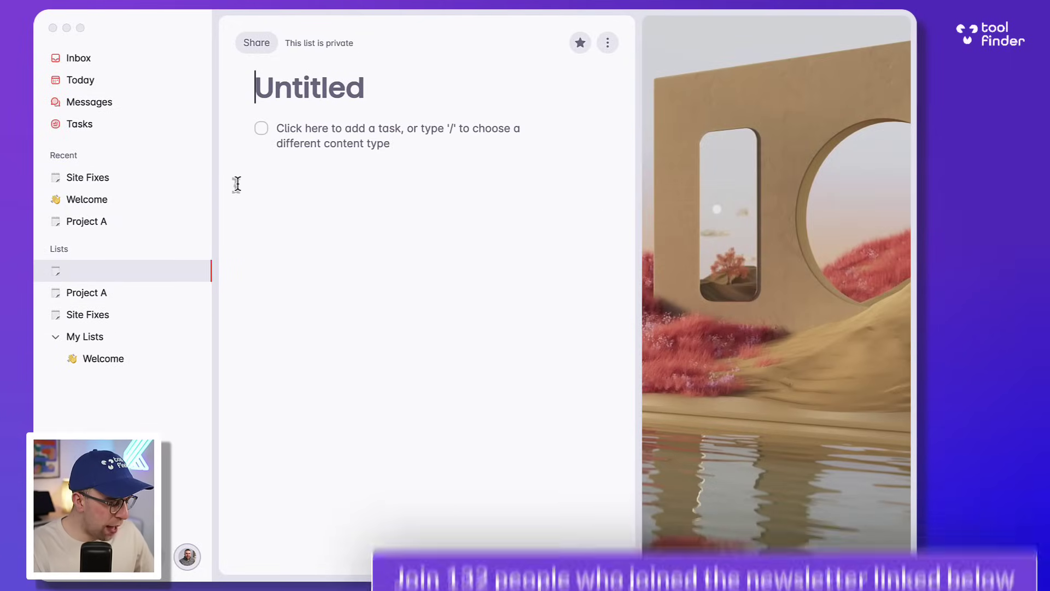
type("Films I want to see")
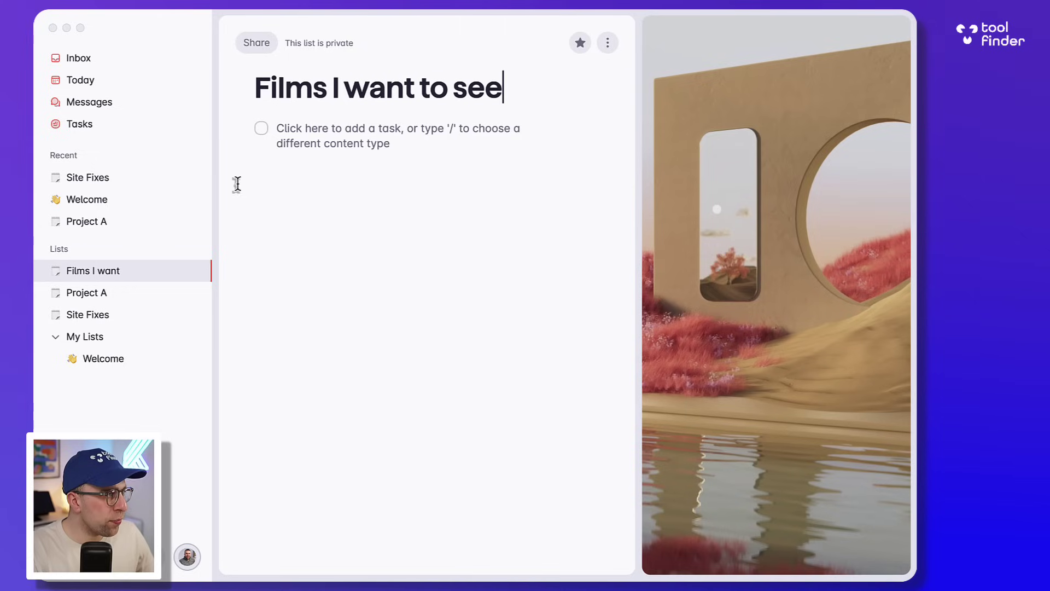
left_click(59, 272)
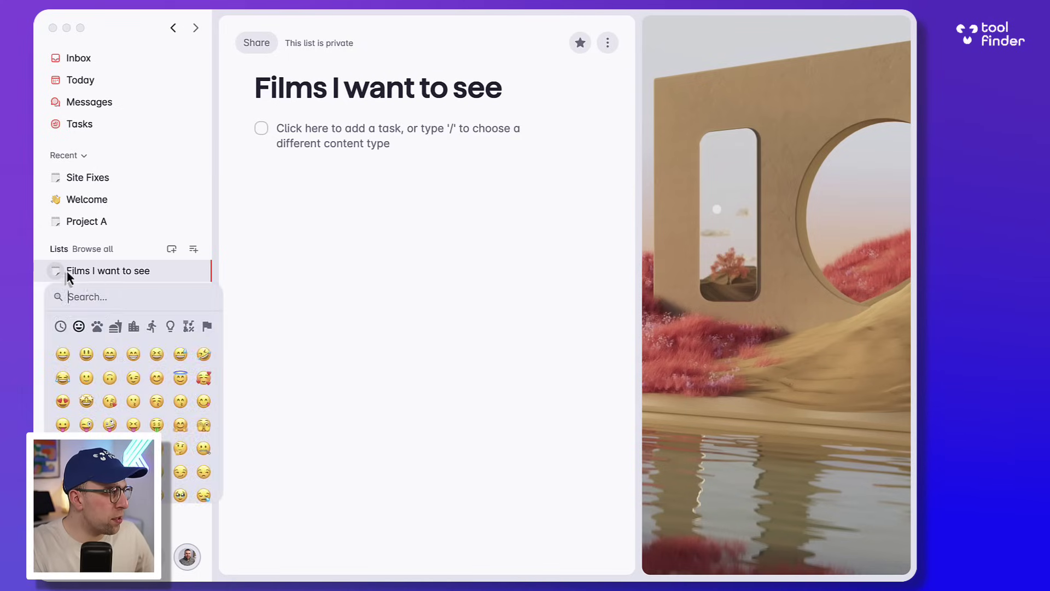
type("moi")
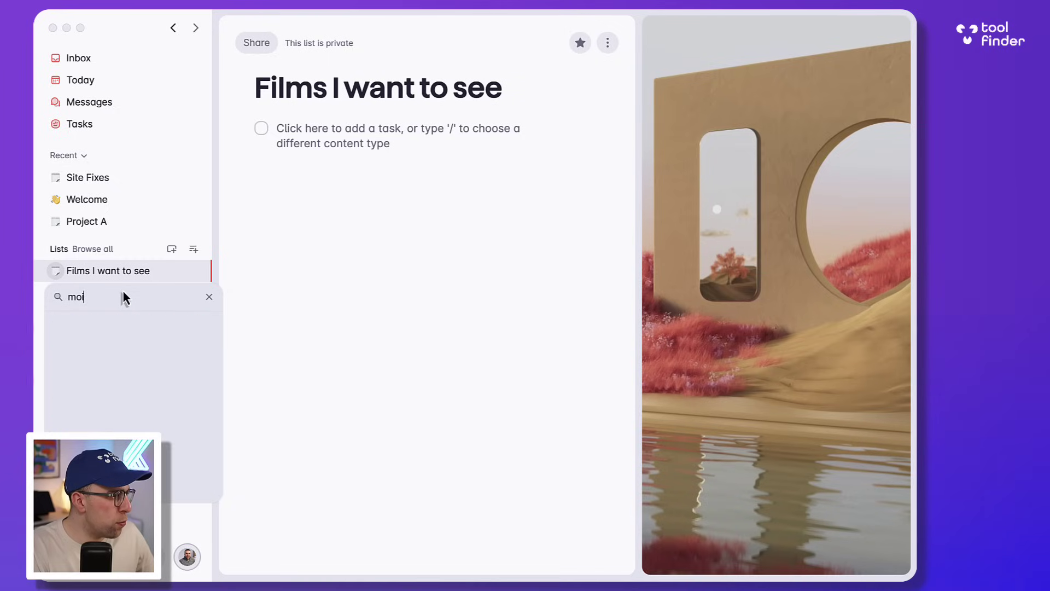
key("BackSpace")
type("vie")
left_click(67, 322)
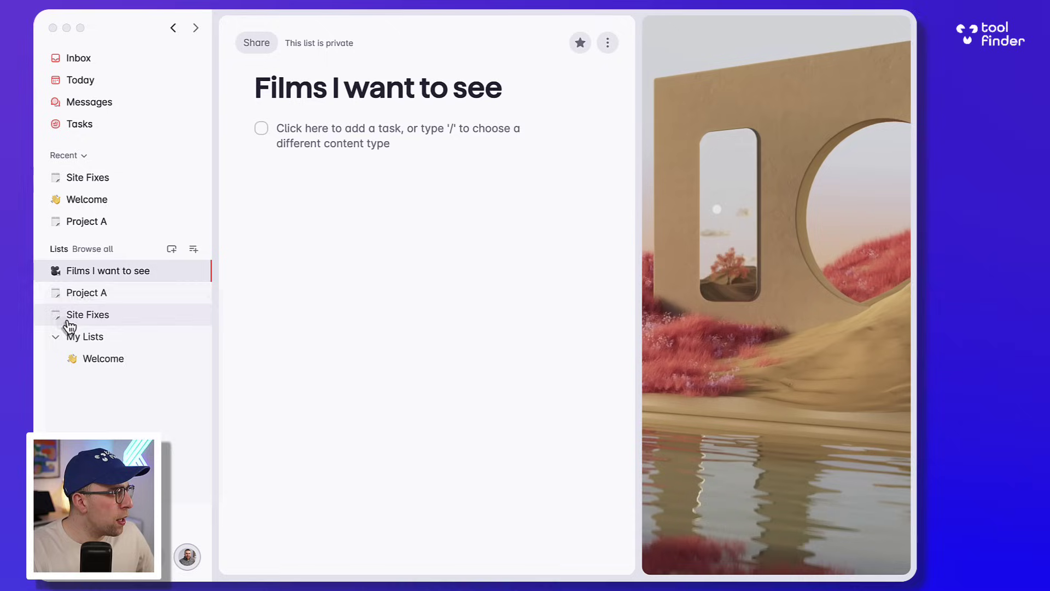
Add the task 'Planet of the Apes' and start a new sidebar section for grouping lists.
left_click(388, 135)
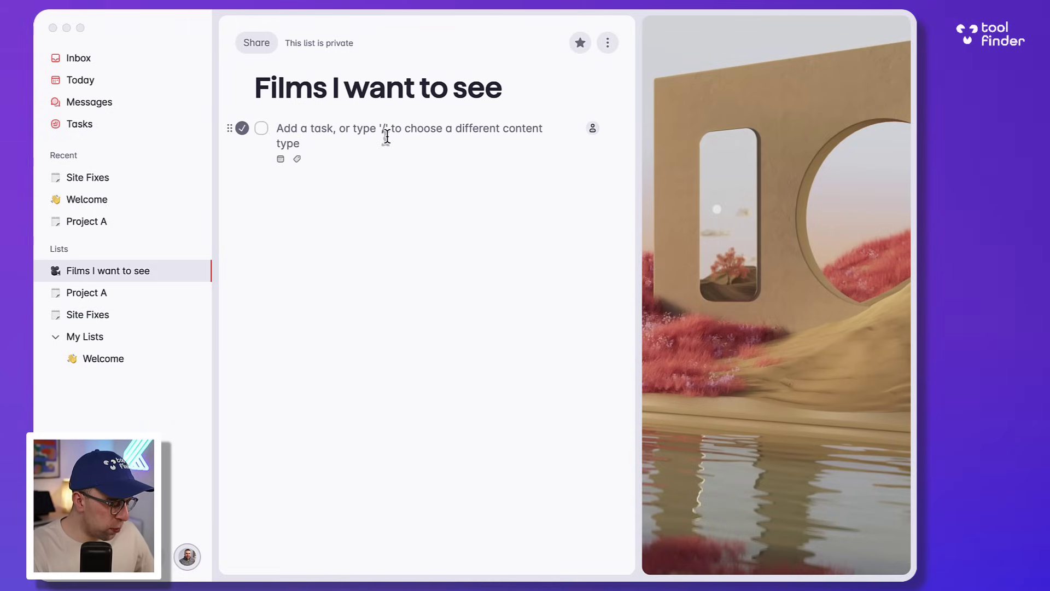
type("P")
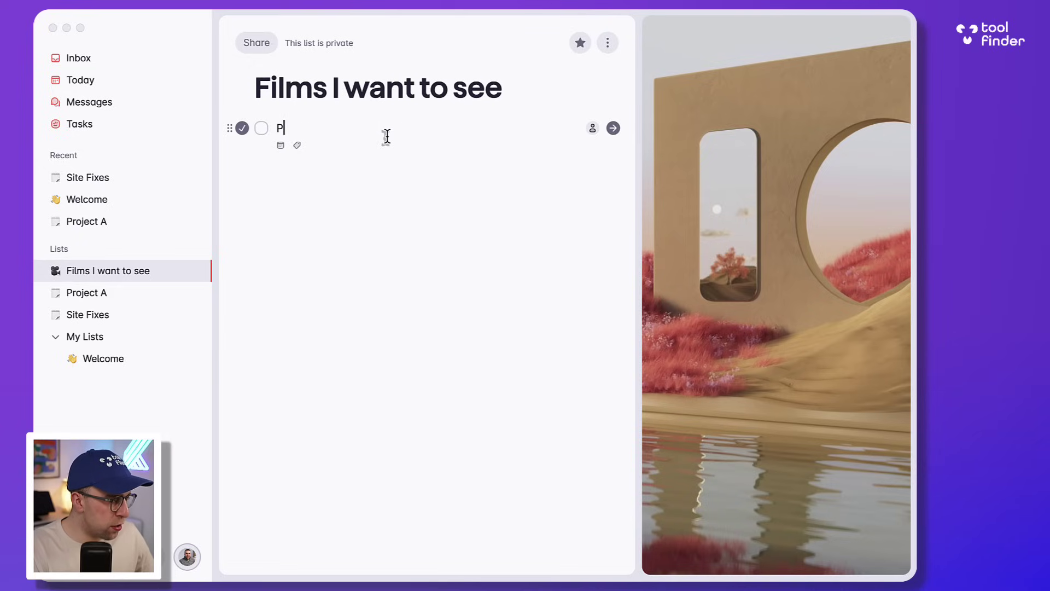
type("lanet")
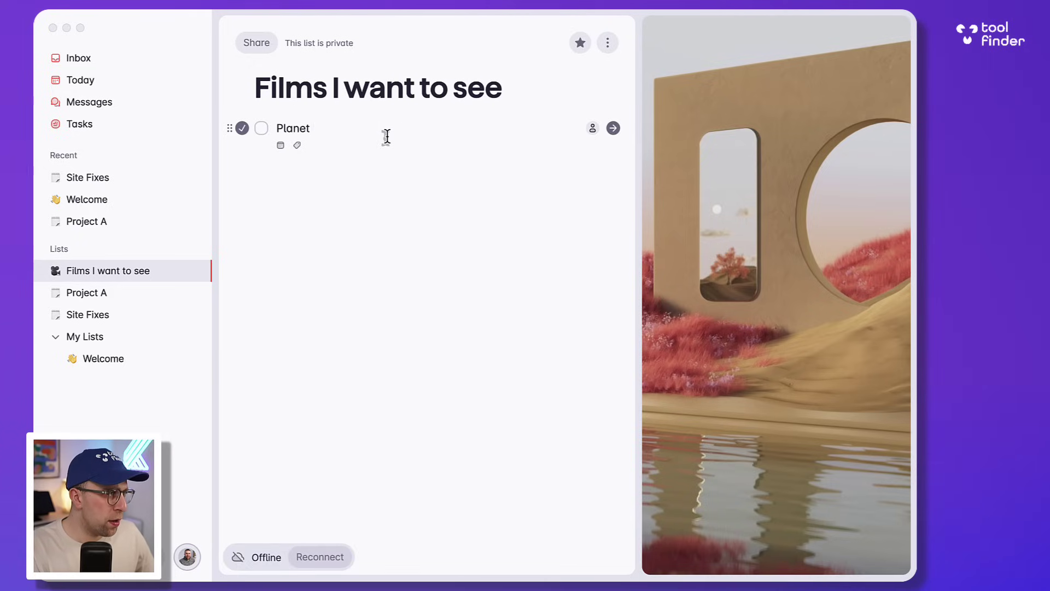
type(" of the Apes")
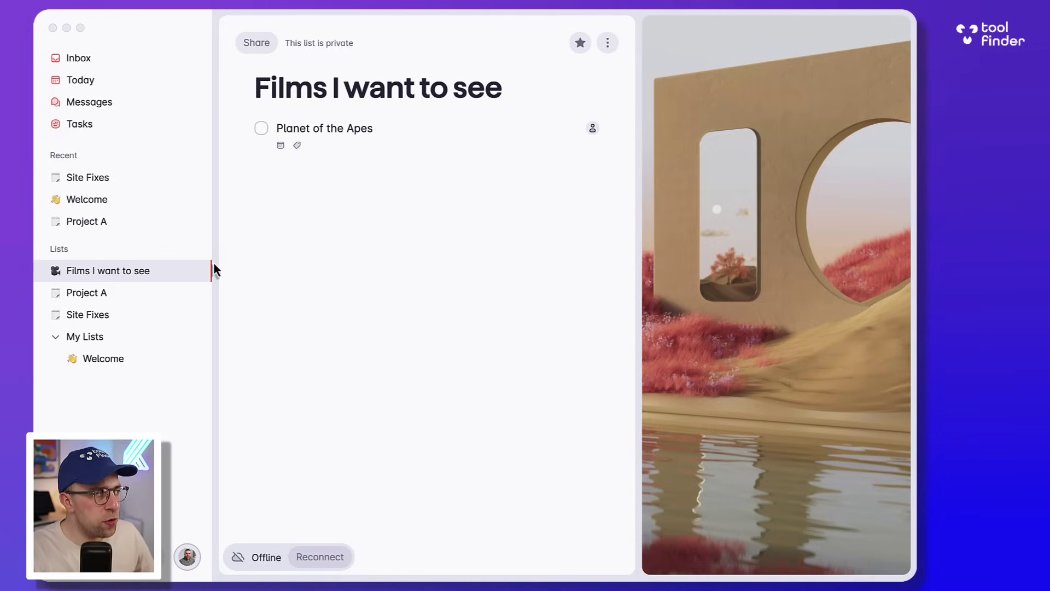
left_click(172, 249)
type("Lists")
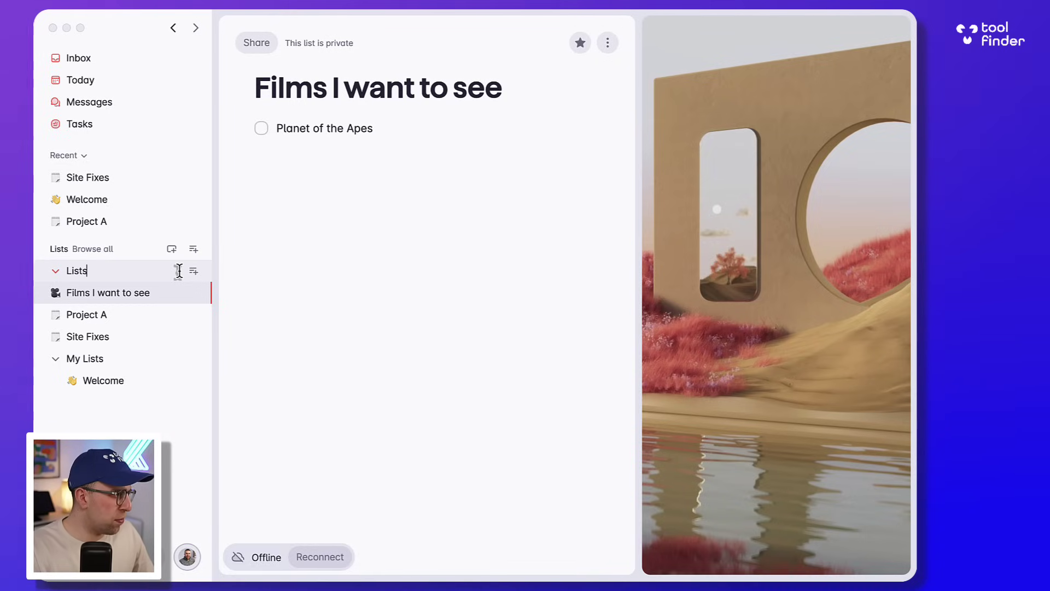
Name the new sidebar sections 'Lists' and 'Work'.
key("Return")
left_click(172, 248)
type("Work")
key("Return")
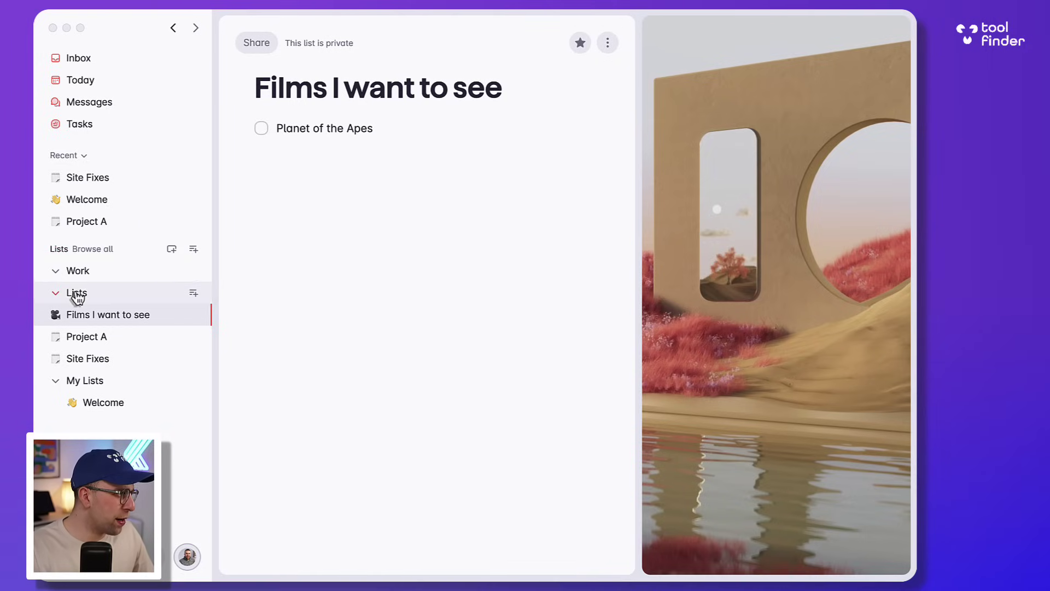
Move the Project A list into the Work section.
left_click(55, 273)
left_click(56, 274)
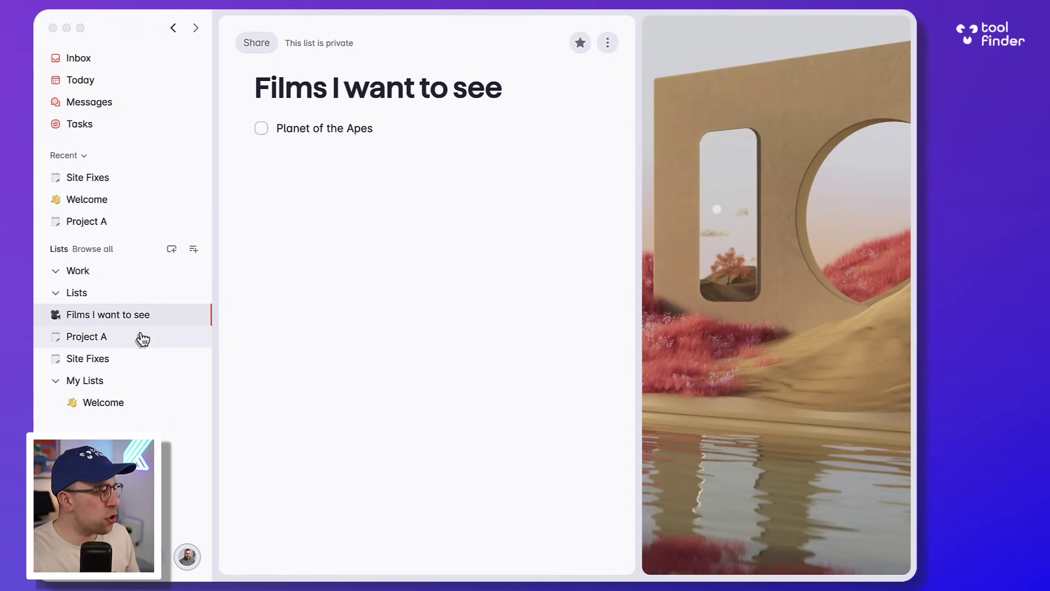
left_click_drag(137, 336, 147, 282)
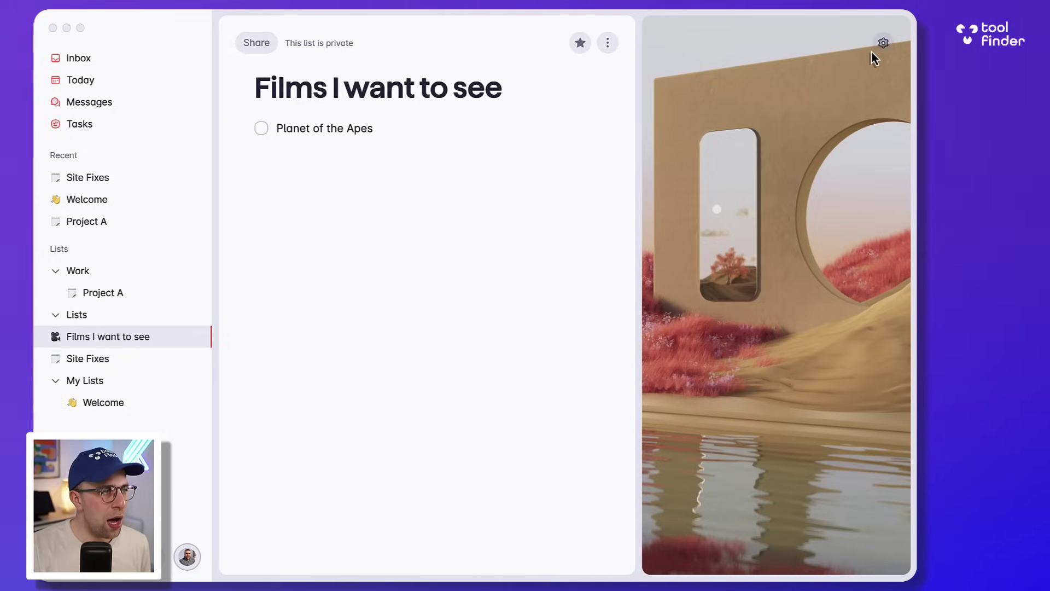
Set the downloaded meme photo download.jpeg as the list's cover image.
left_click(883, 44)
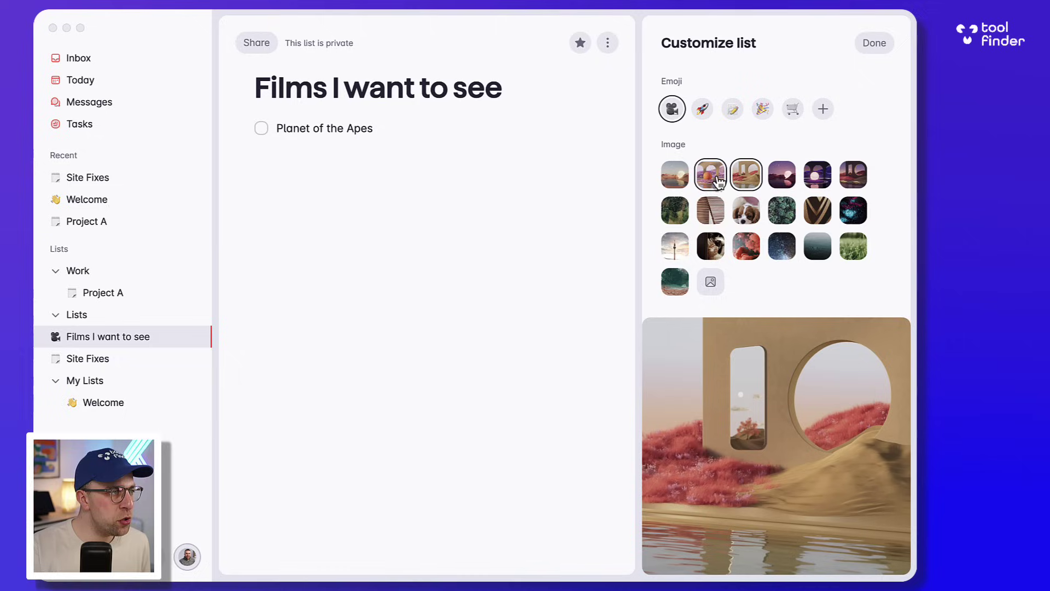
left_click(674, 174)
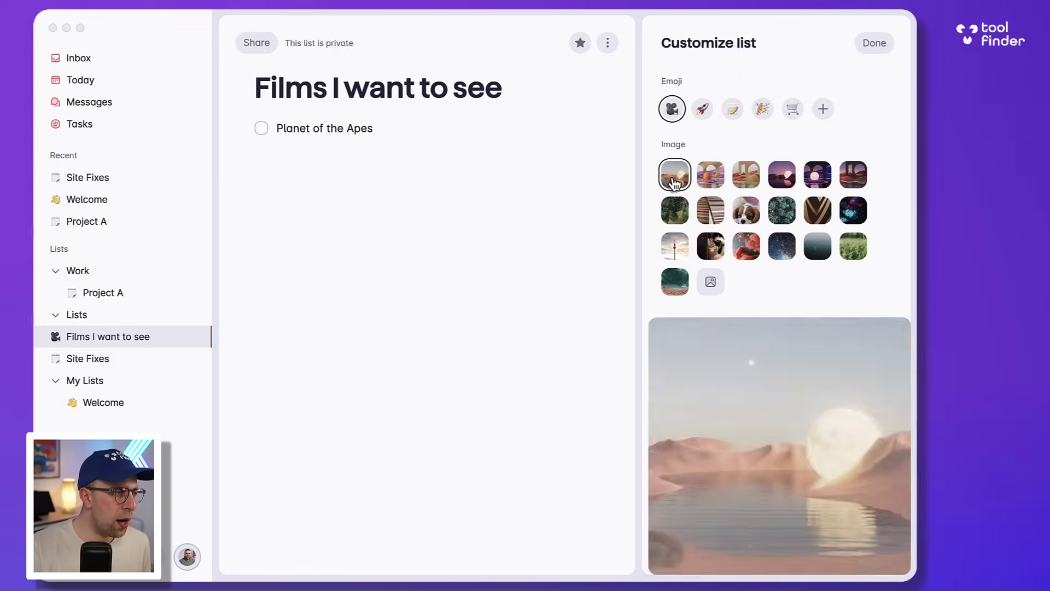
left_click(711, 283)
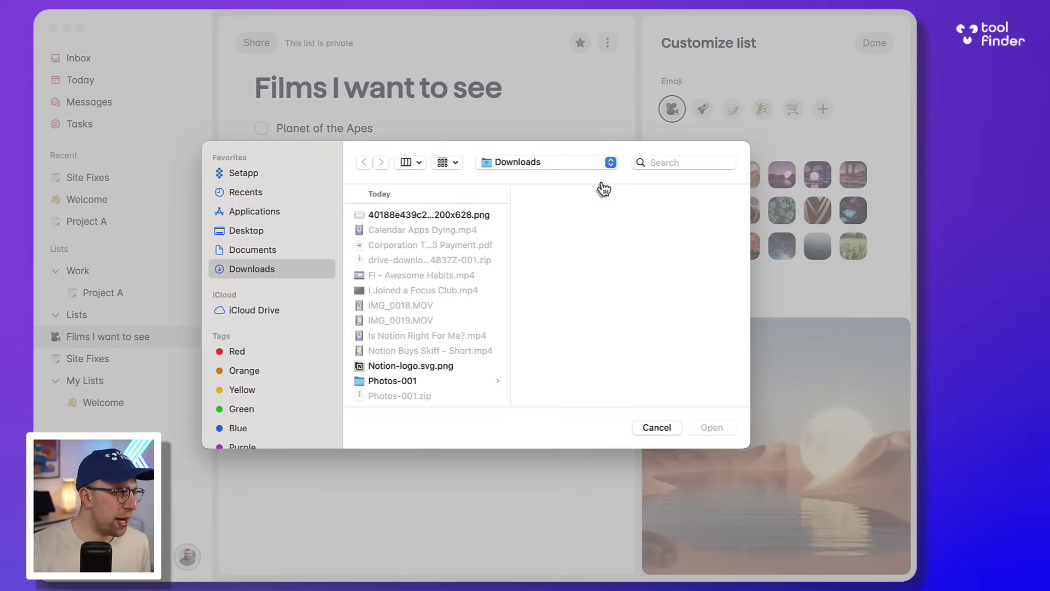
scroll(442, 309, "down", 5)
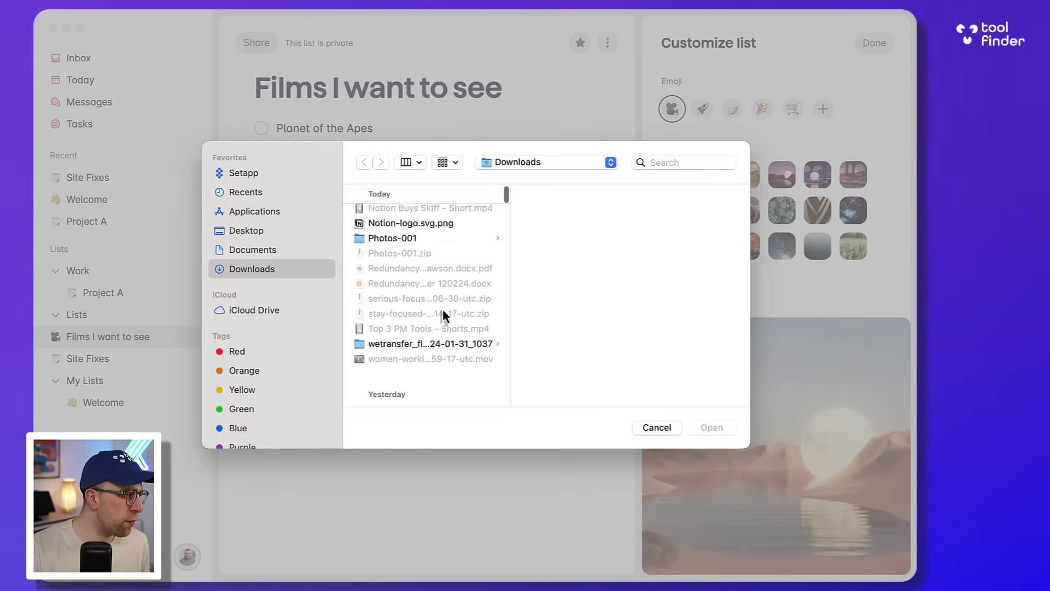
scroll(442, 308, "down", 2)
scroll(443, 309, "up", 2)
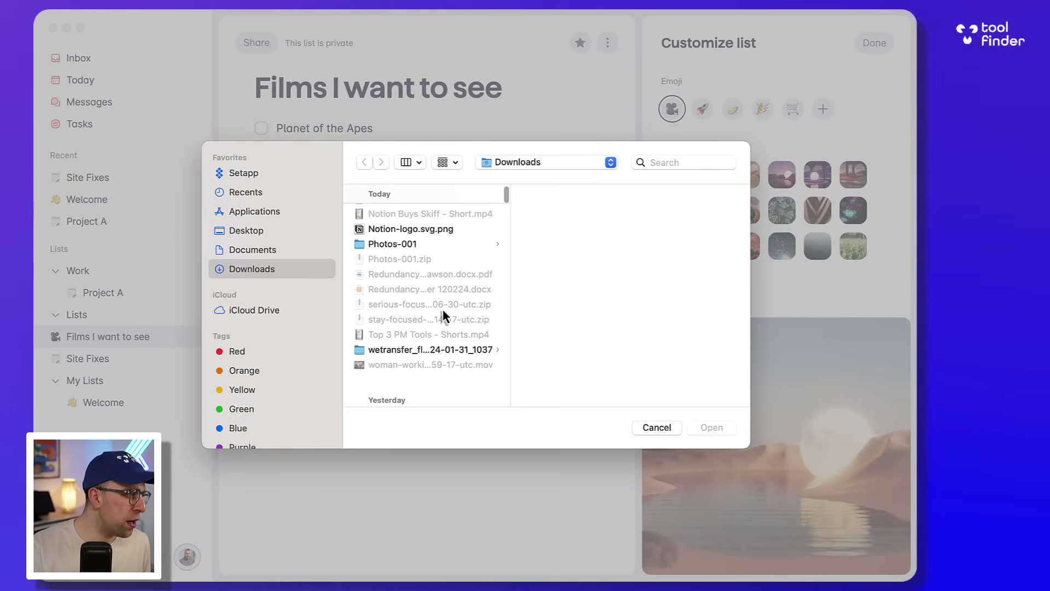
scroll(442, 310, "down", 3)
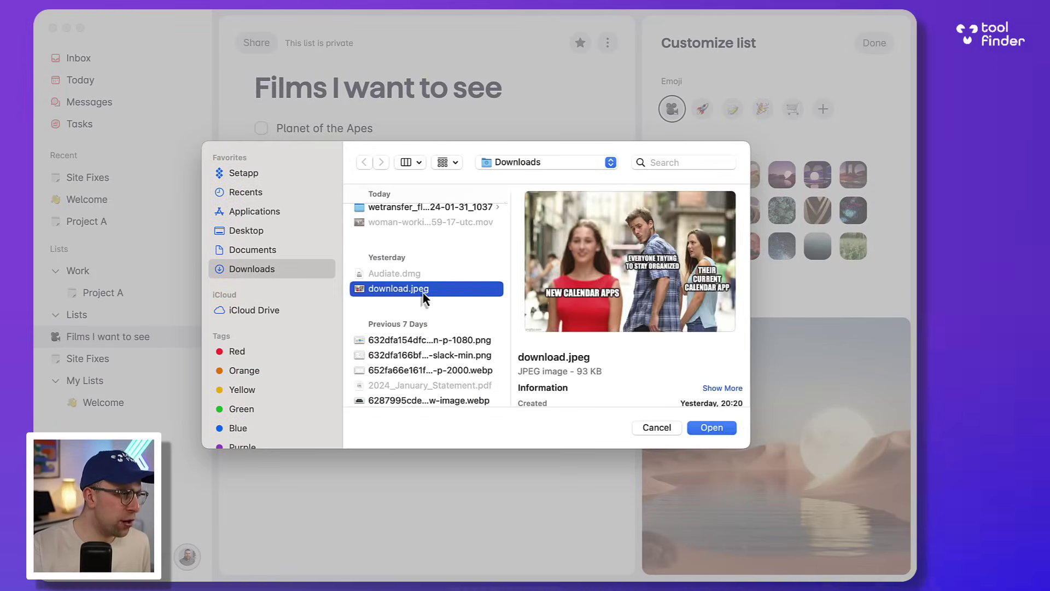
double_click(423, 300)
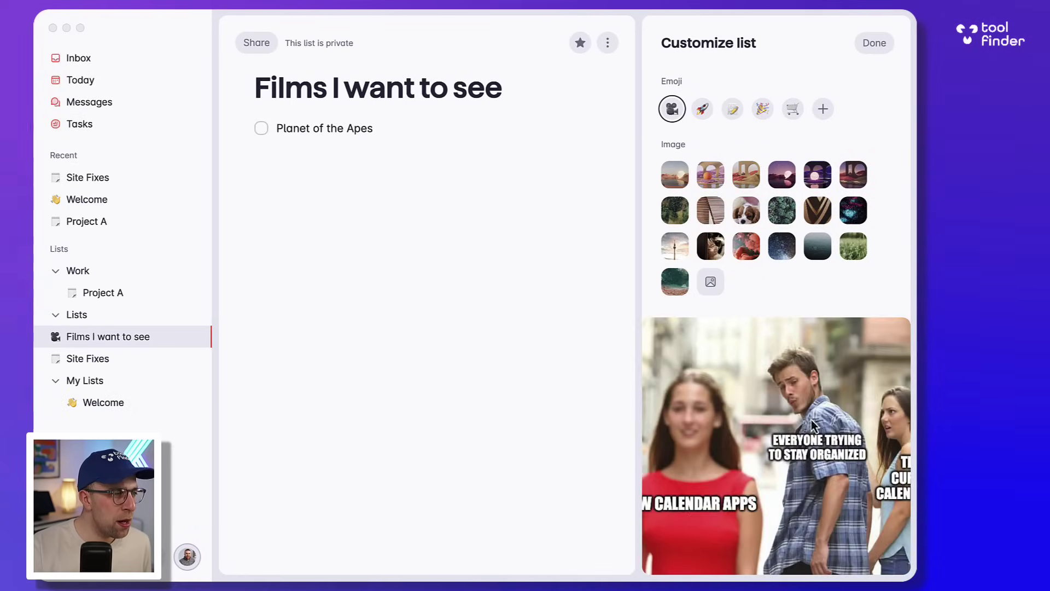
left_click(872, 48)
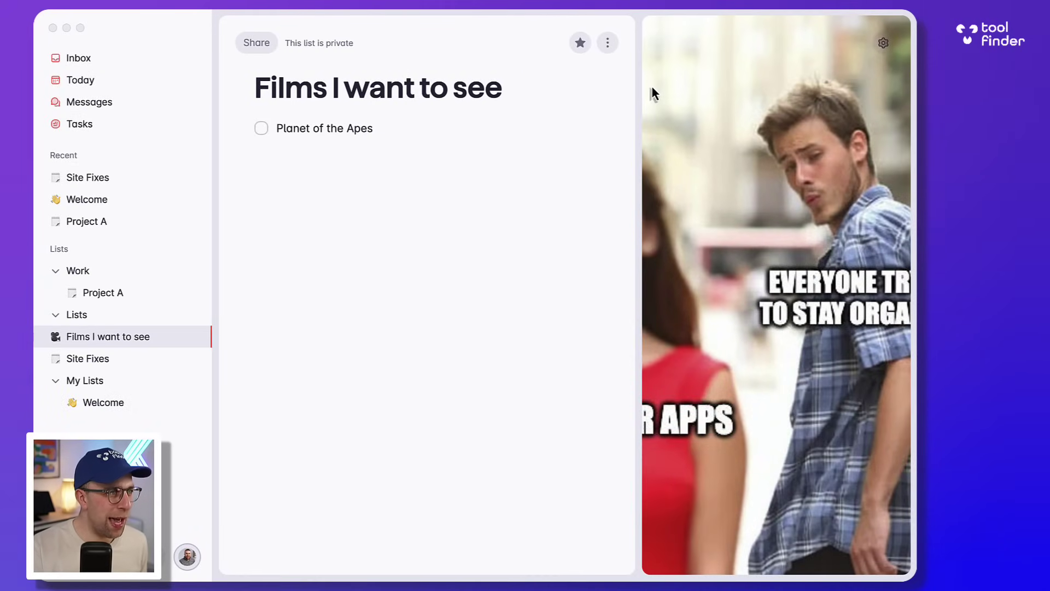
Close the list customization options and return to the Inbox.
left_click(880, 45)
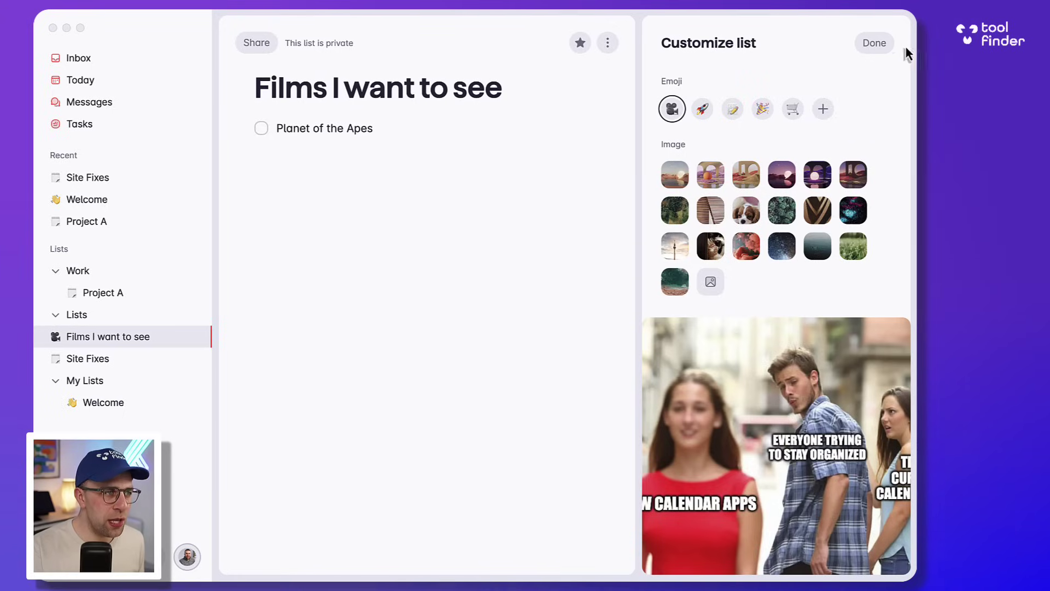
left_click(888, 50)
left_click(144, 61)
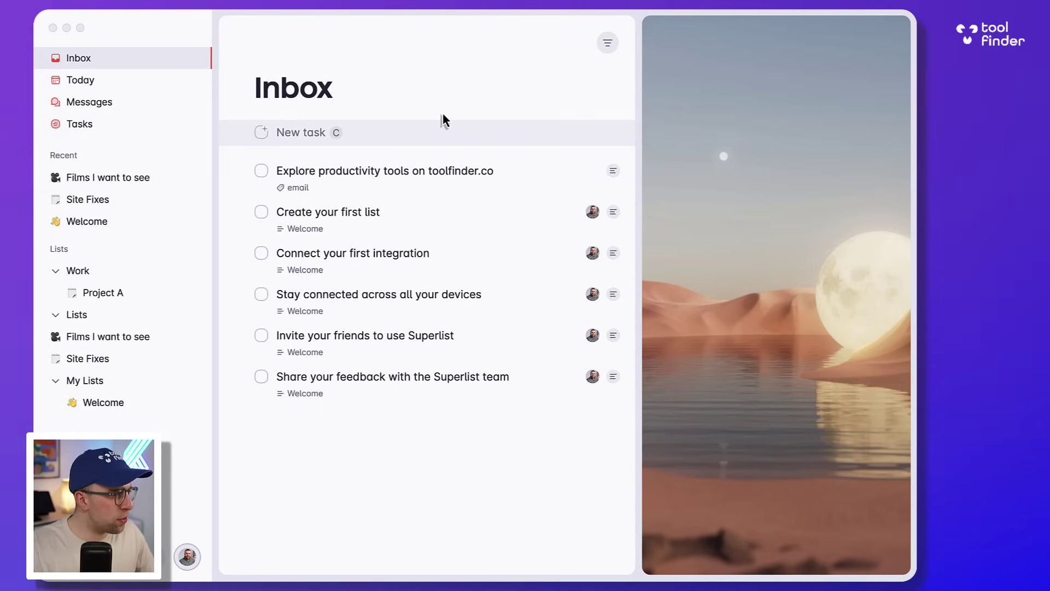
Browse the Today view's Due date sort, then switch to the Project A list.
key("c")
key("Escape")
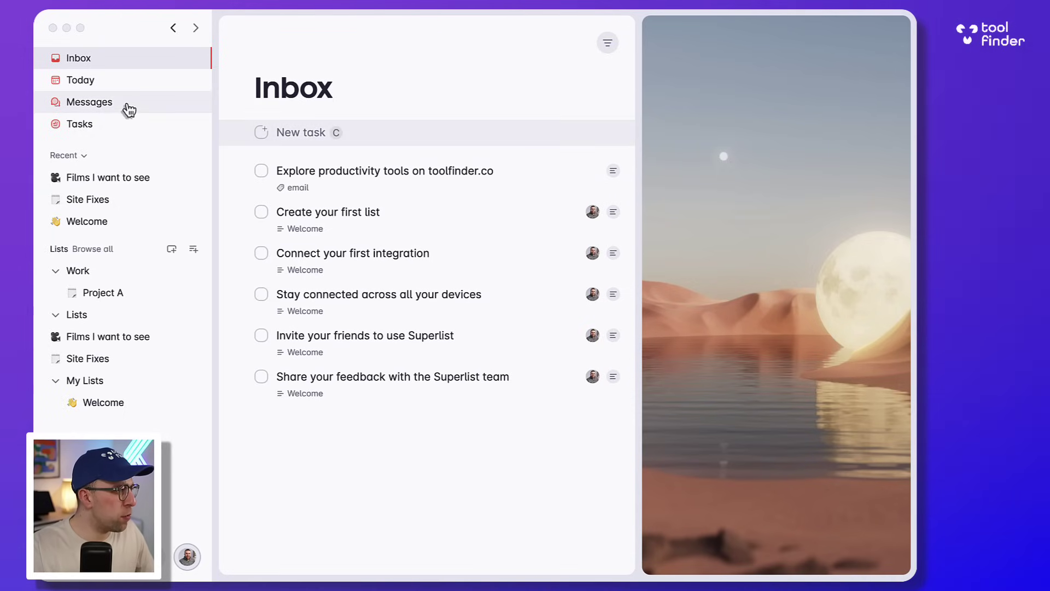
left_click(123, 83)
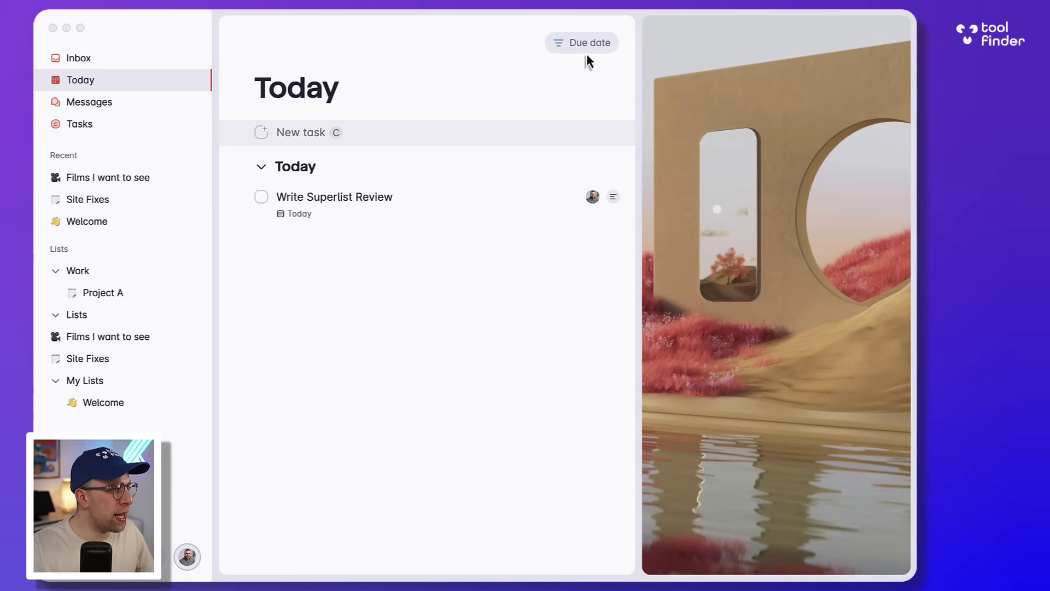
left_click(587, 52)
left_click(140, 296)
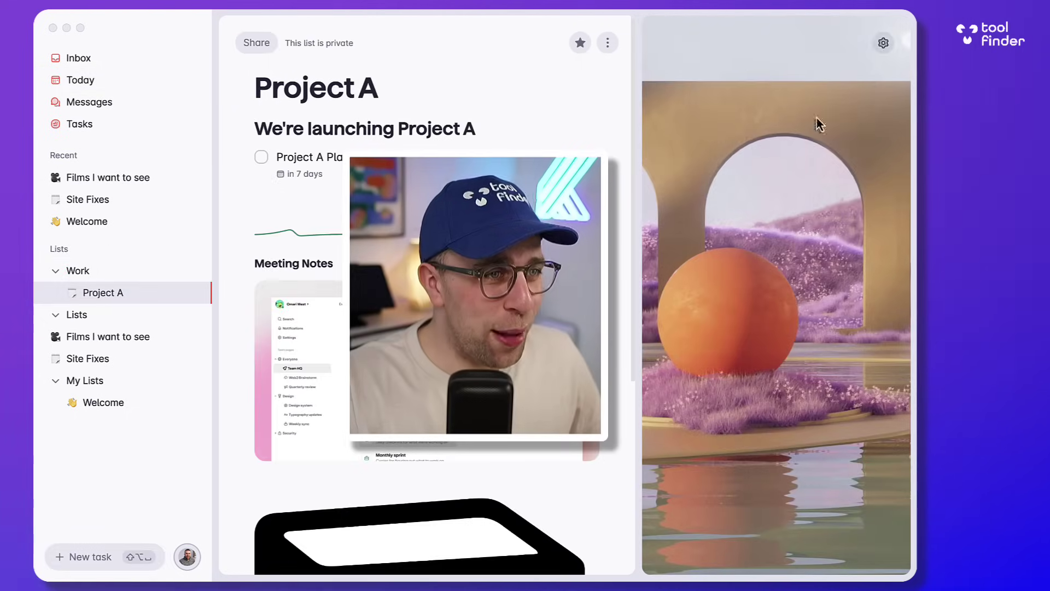